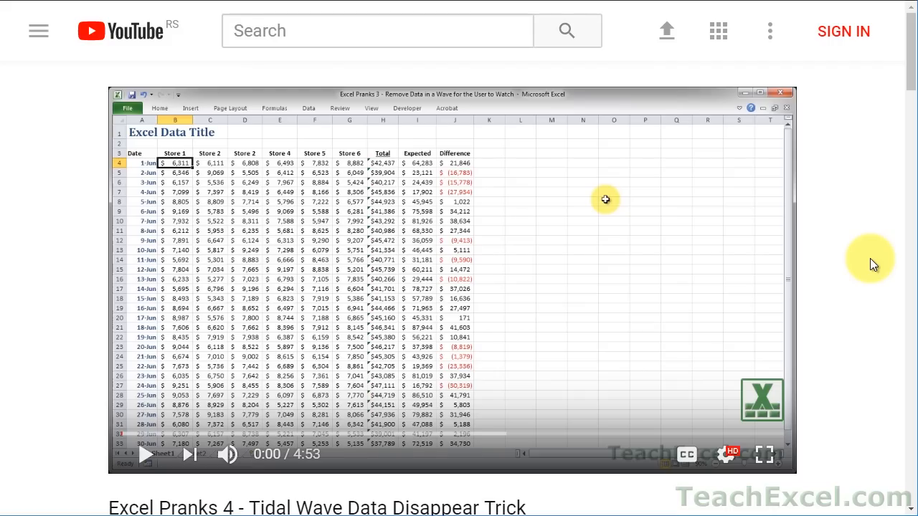
- Find the Excel file link in the description below the video
scroll(870, 261, "down", 5)
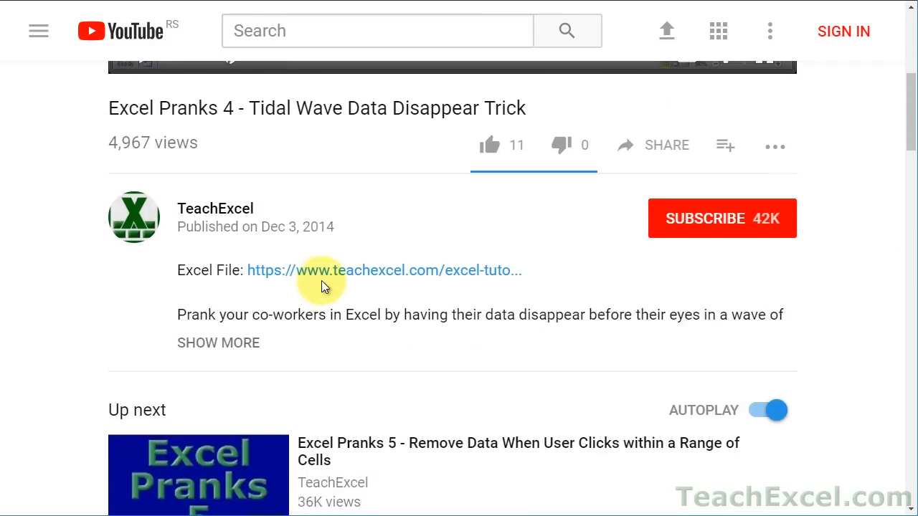
left_click(327, 279)
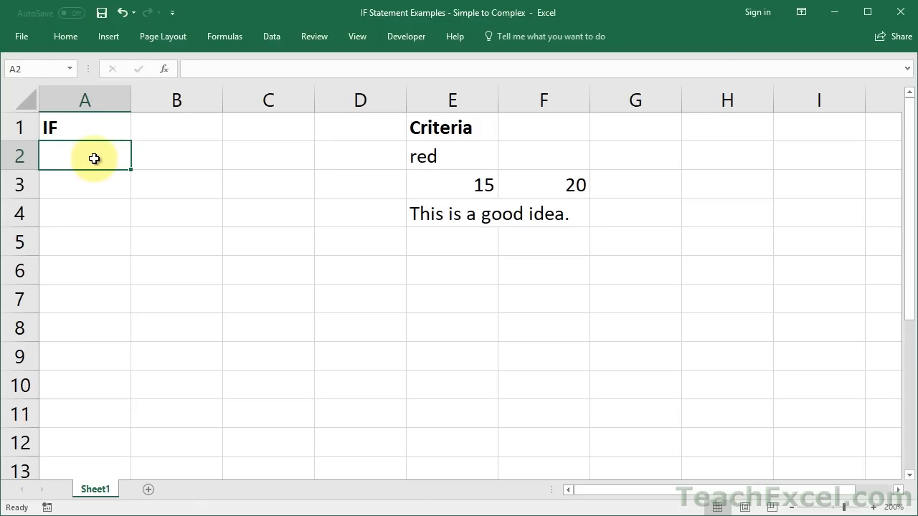
- In the IF Statement Examples workbook in Excel, enter the formula =IF(1=1,TRUE,FALSE) in cell A2
type("=IF(")
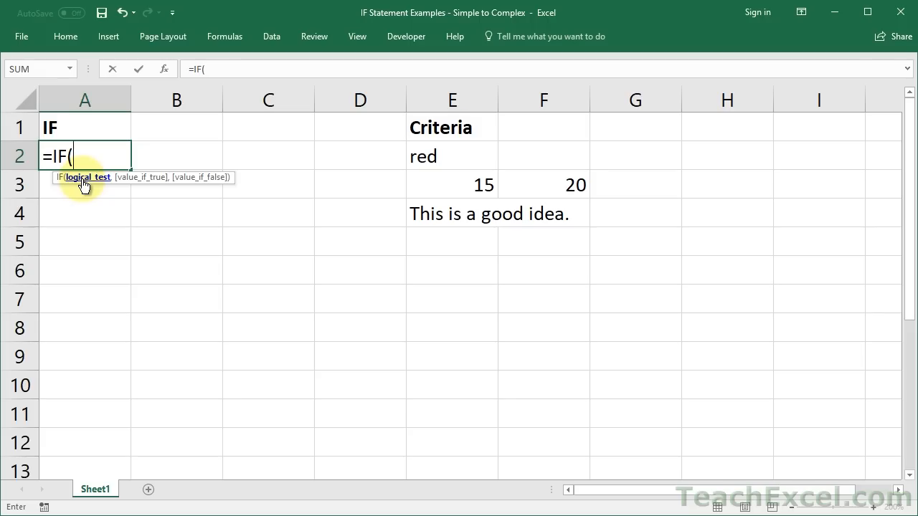
type("1=1")
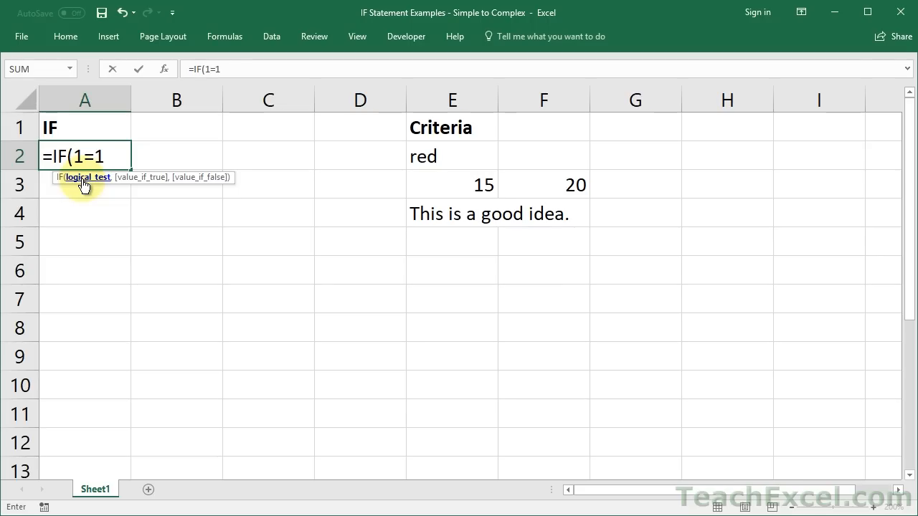
type(",")
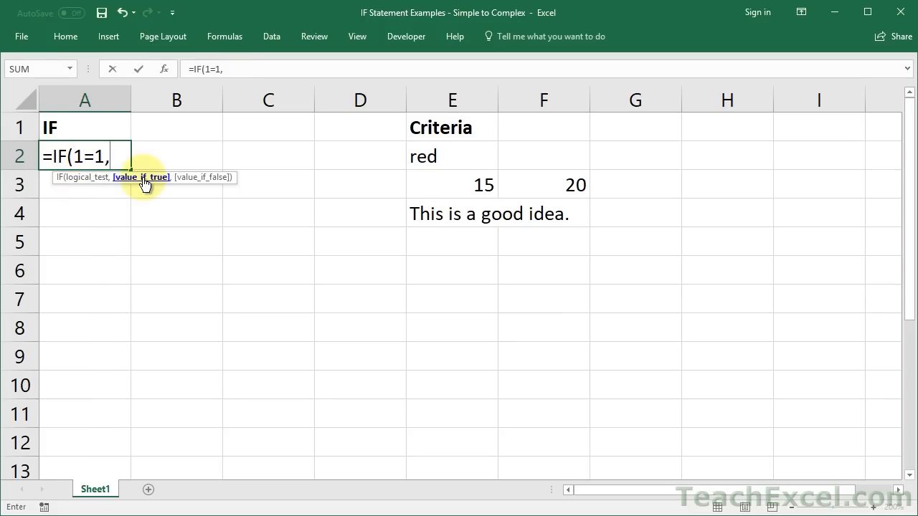
type("true")
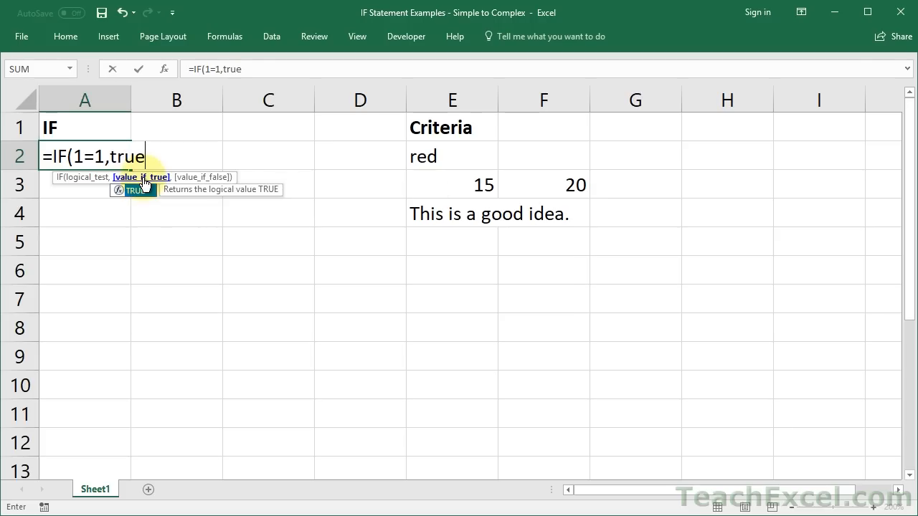
type(",")
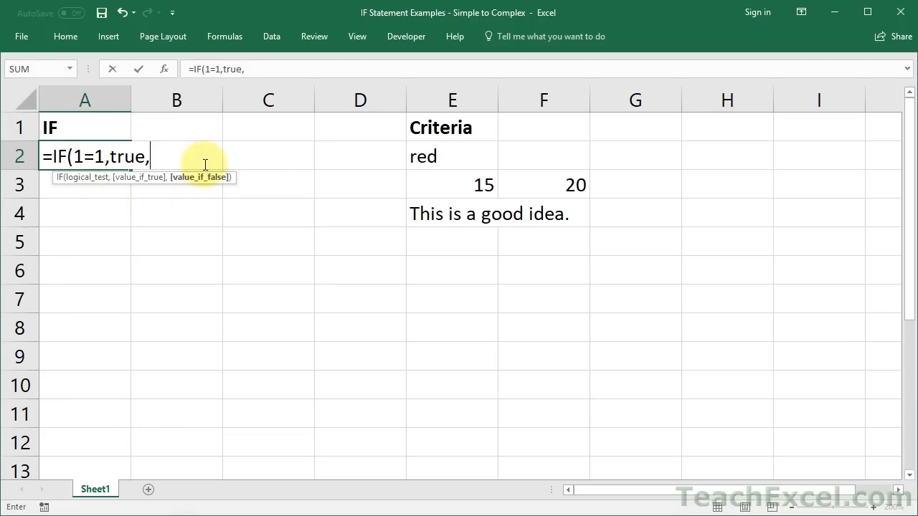
type("false")
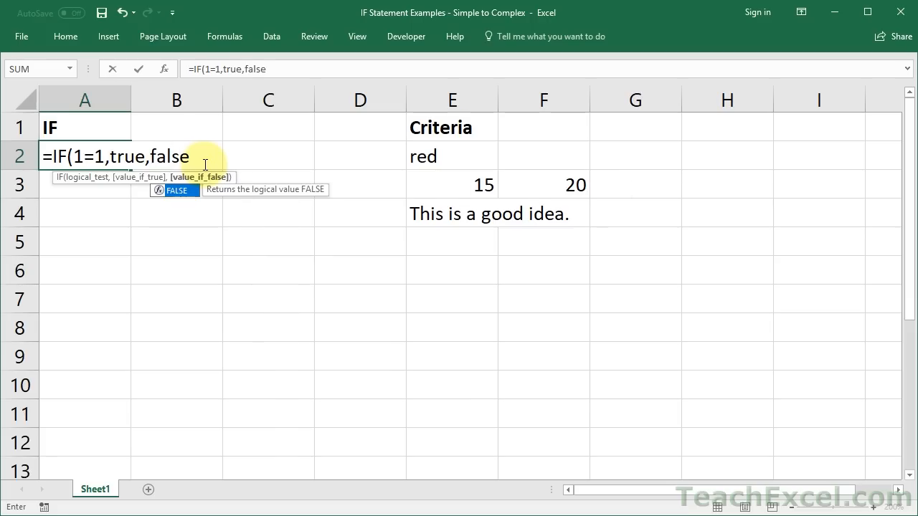
type(")")
key("ctrl+Return")
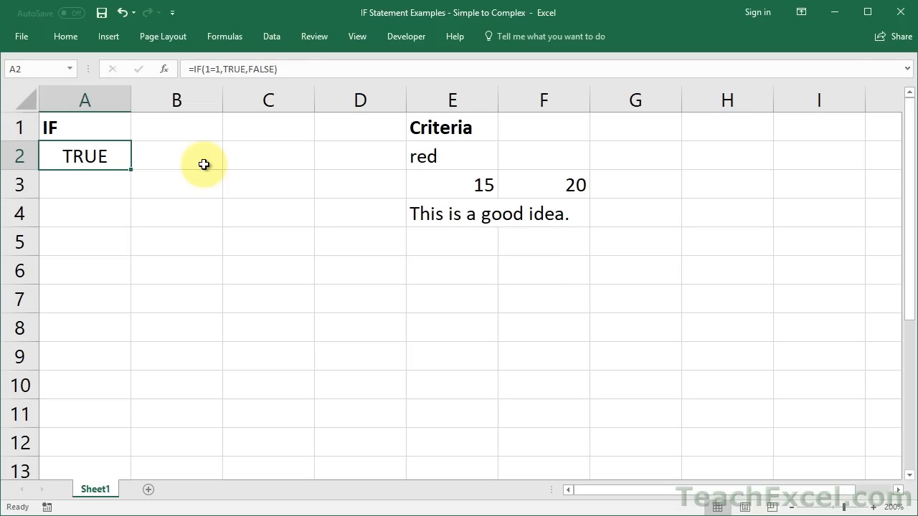
- Clear the formula from cell A2 and save the workbook
key("Delete")
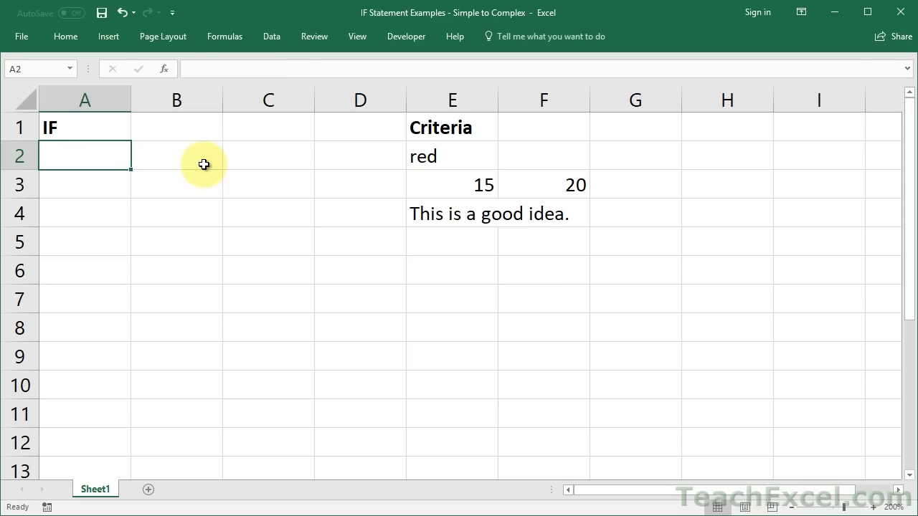
key("ctrl+s")
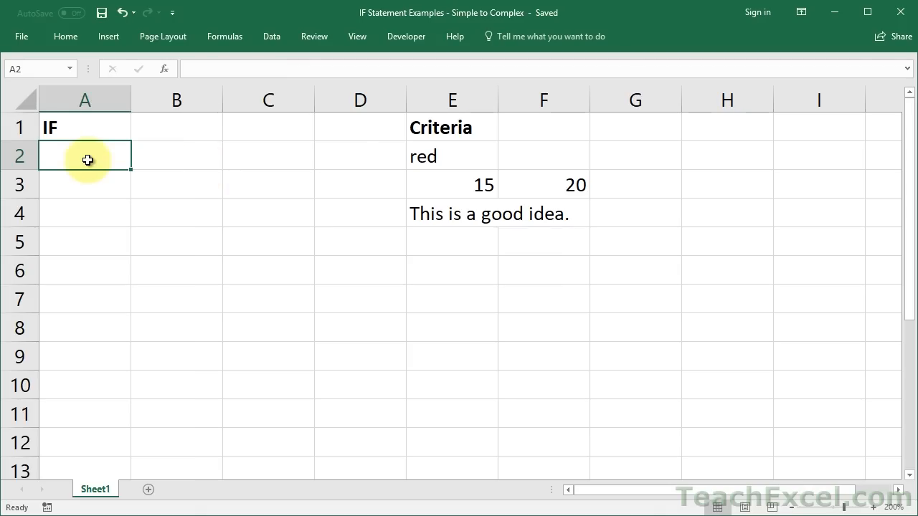
- Select the criteria range E2:F4 to review the values for the IF tests
left_click(418, 159)
left_click_drag(418, 158, 523, 205)
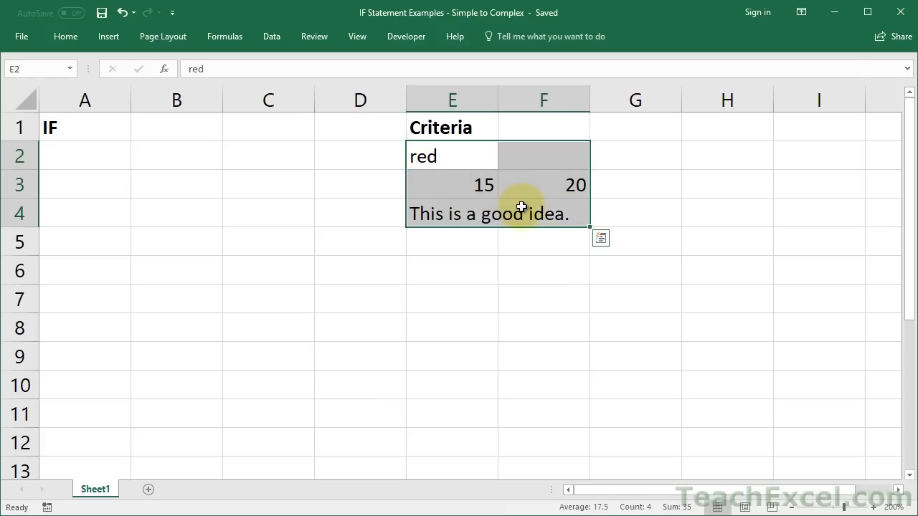
- Enter the formula =IF(E2="red",TRUE,FALSE) in cell A2 to test the text criterion
left_click(61, 162)
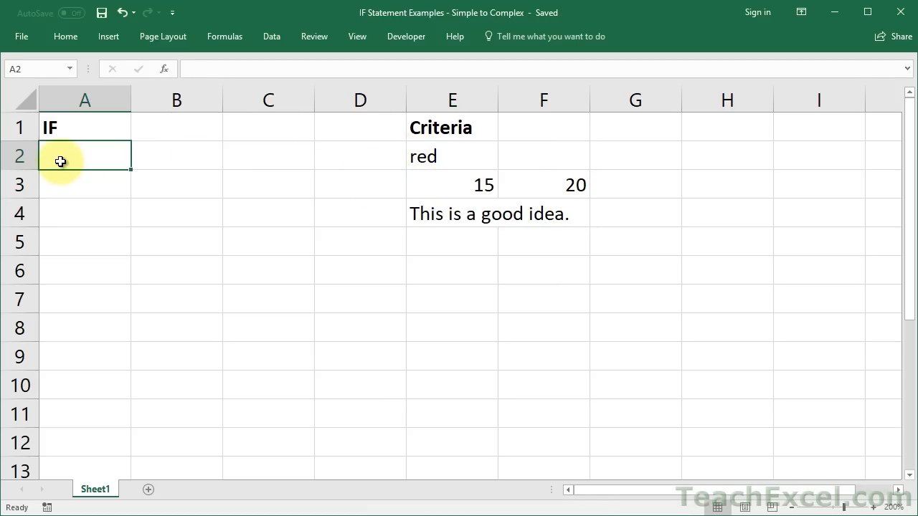
type("=if")
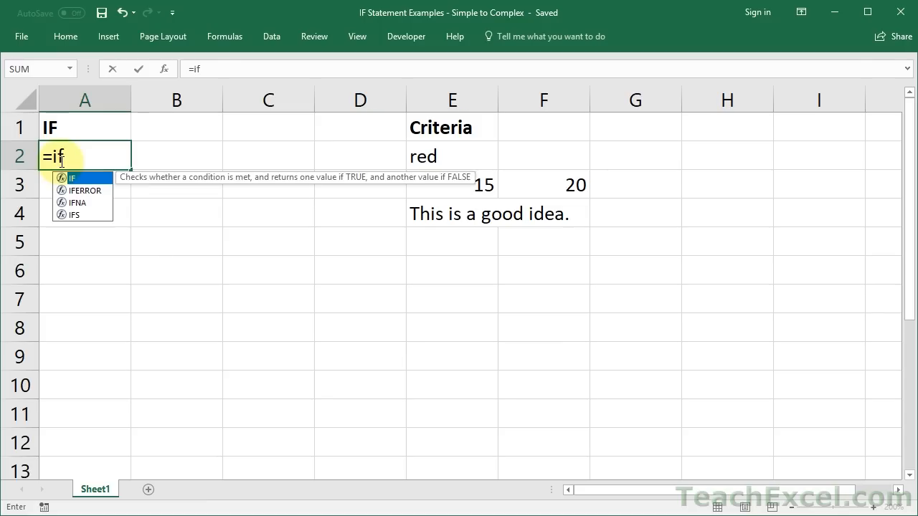
key("Tab")
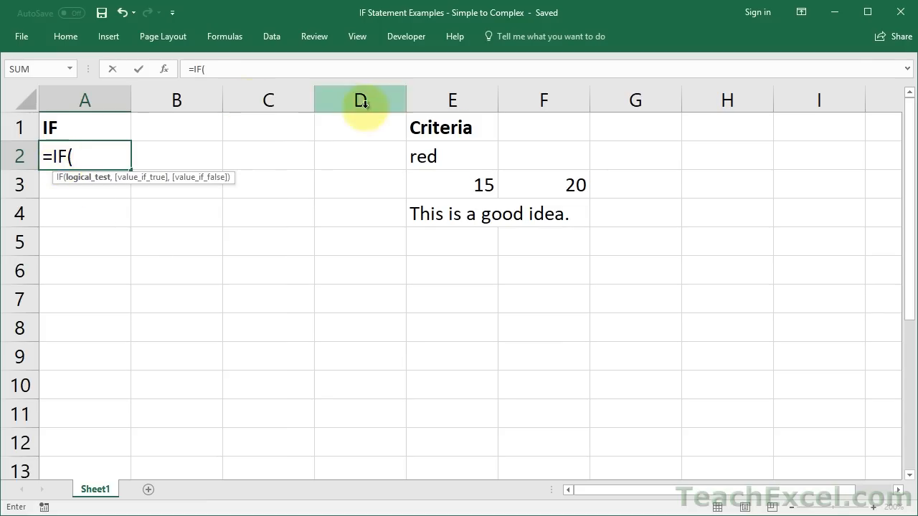
left_click(424, 156)
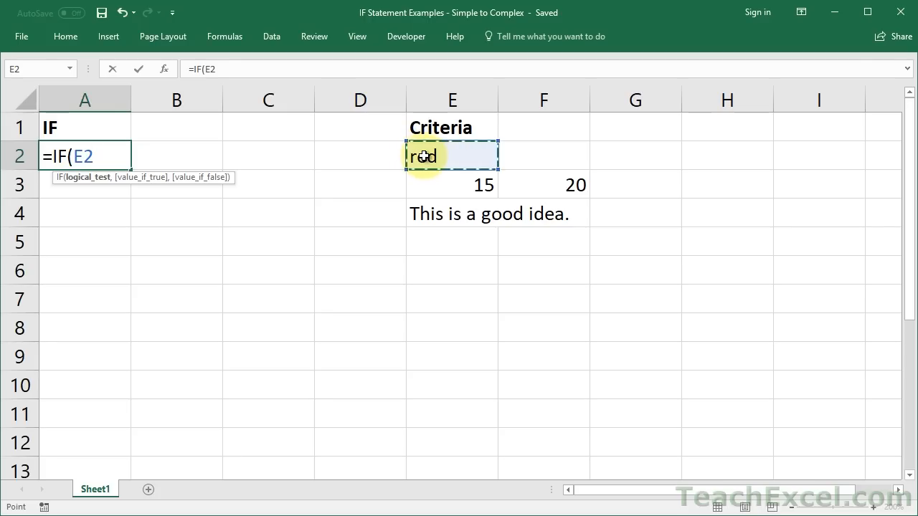
type("=\"red")
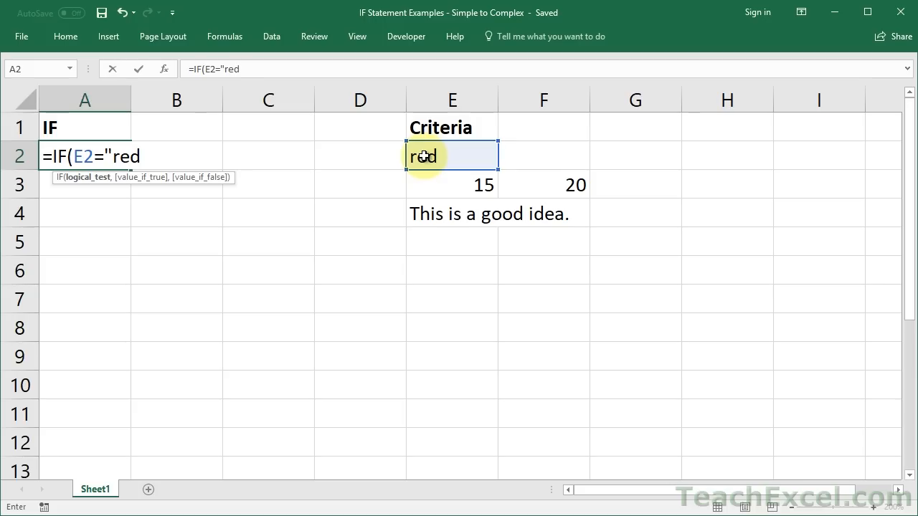
type("\"")
type(",")
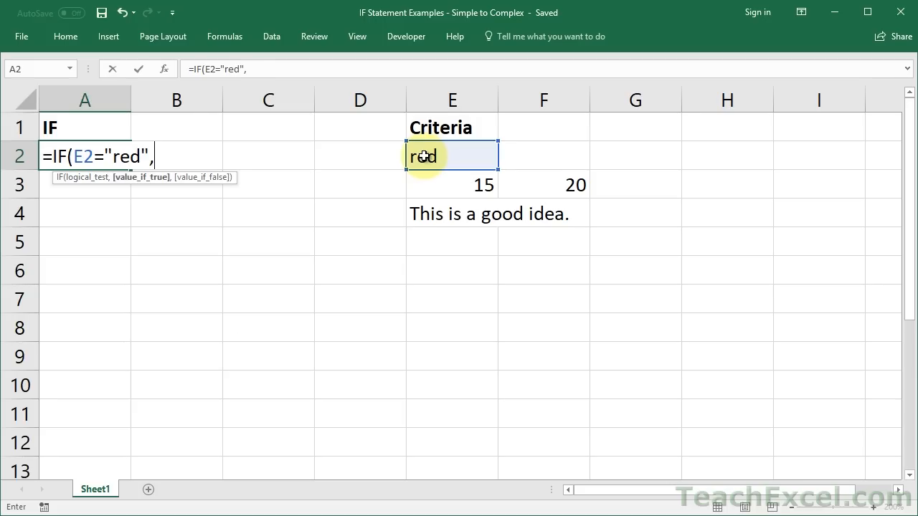
type("true,false")
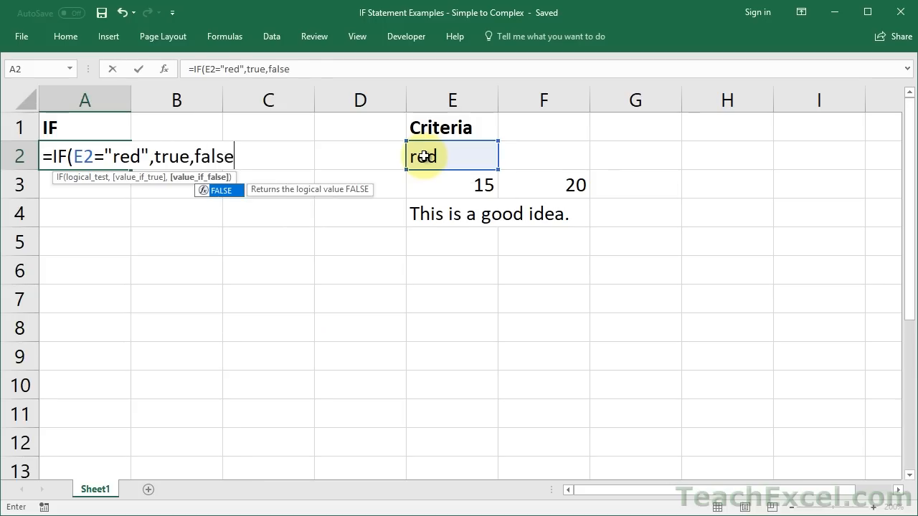
type(")")
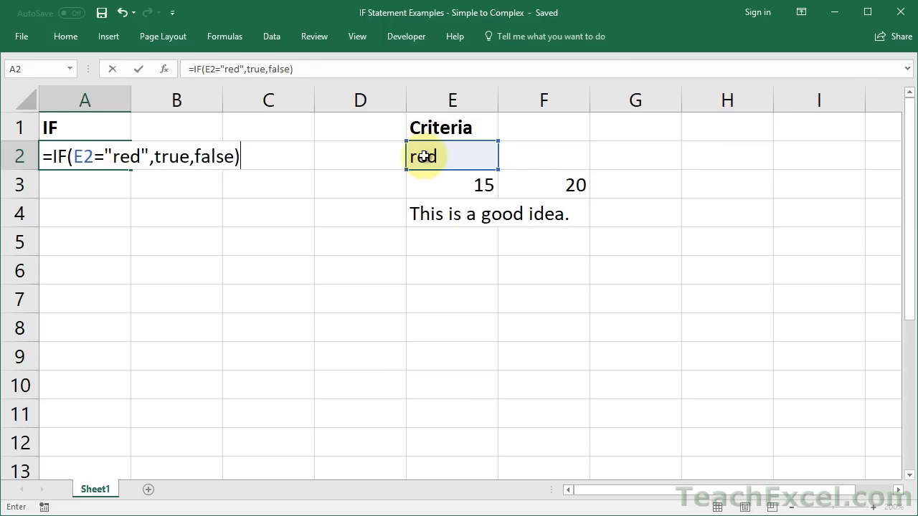
key("Return")
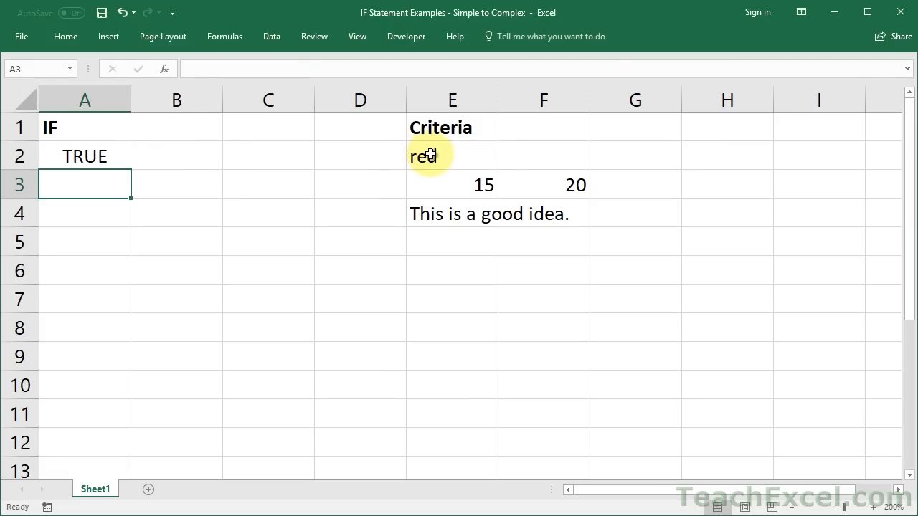
- Enter the formula =IF(E3=15,TRUE,FALSE) in cell A3 to test the numeric criterion
type("=")
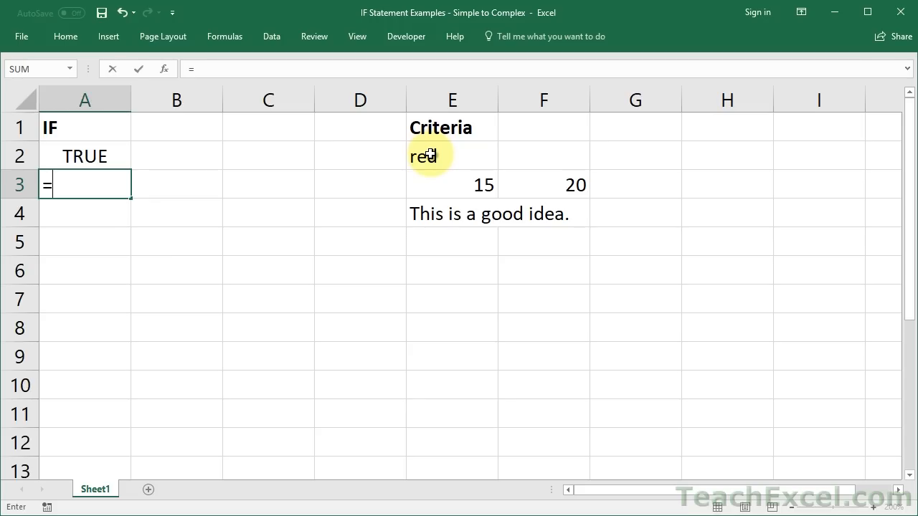
type("IF(")
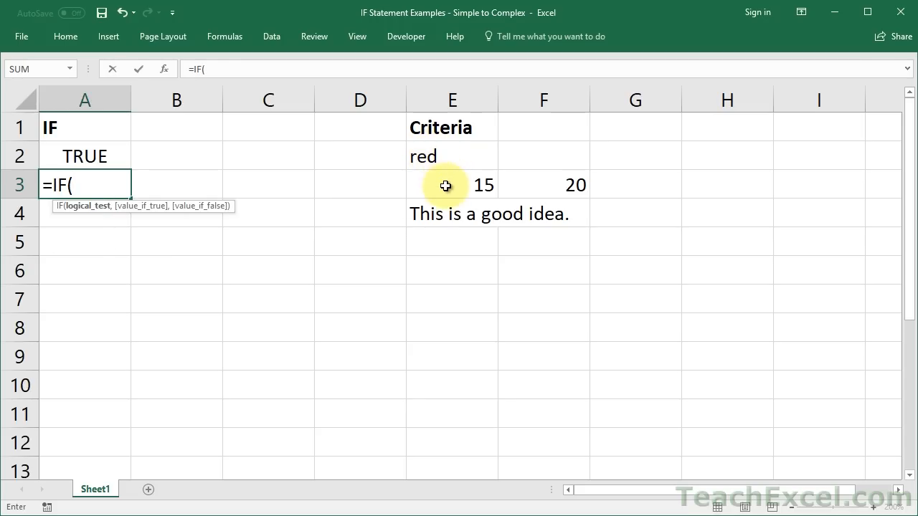
left_click(445, 186)
type("=15")
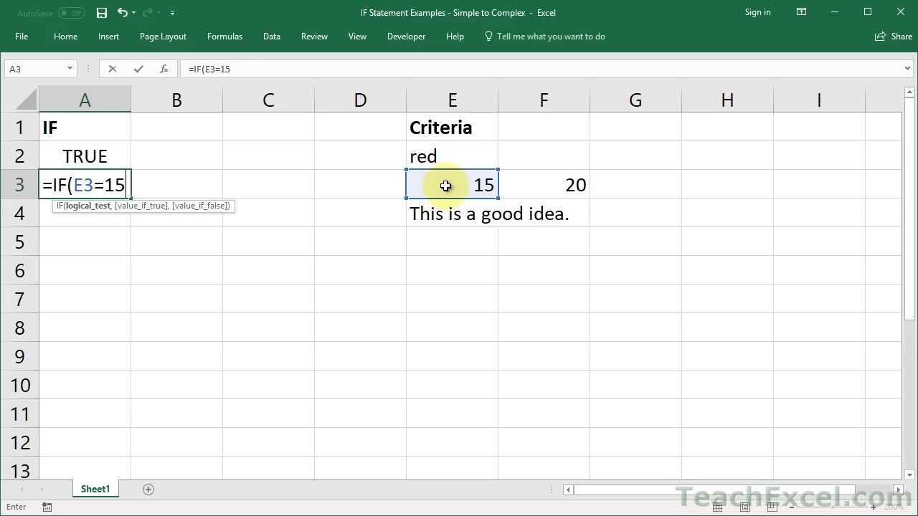
type(",true")
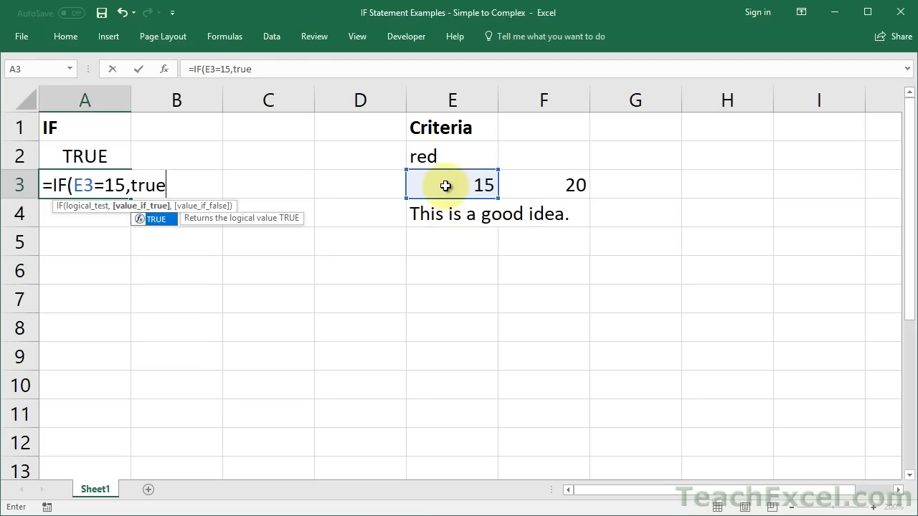
type(",false)")
key("Return")
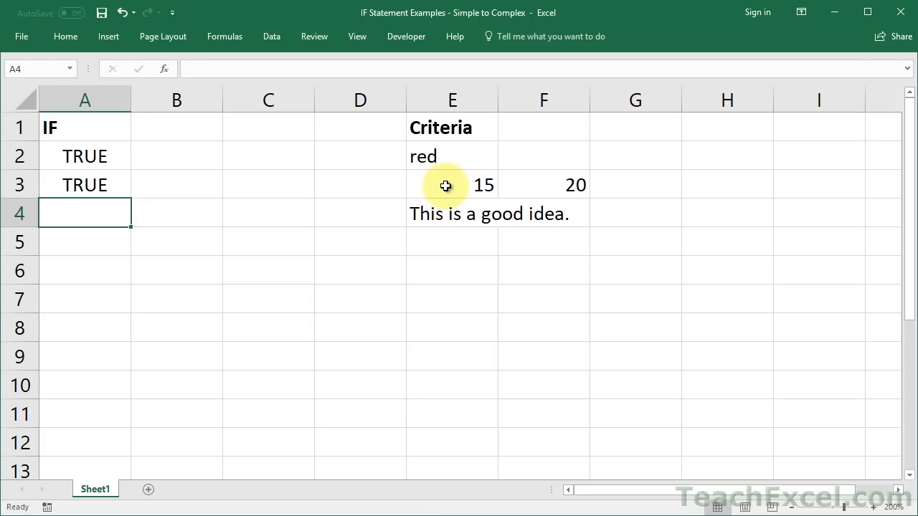
type(">")
key("BackSpace")
type("<")
key("BackSpace")
type(">")
type("=")
key("BackSpace")
key("BackSpace")
type("<=")
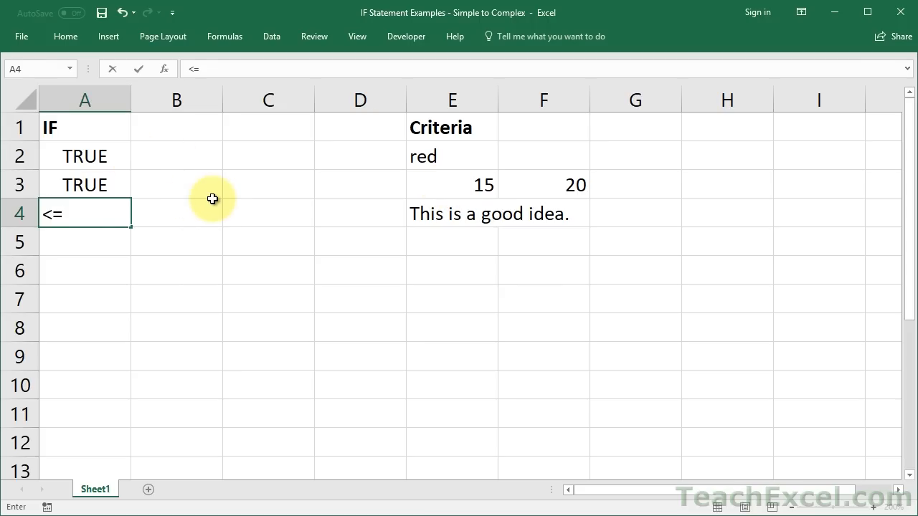
key("BackSpace")
key("BackSpace")
type("<>")
key("Escape")
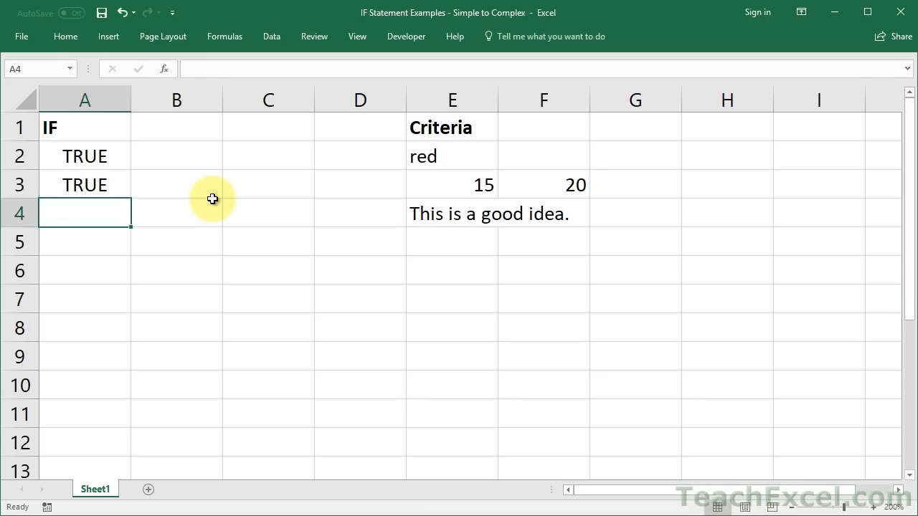
- Enter the formula =IF(E3>10,TRUE,FALSE) in cell A4 to test whether the number is greater than 10
type("=")
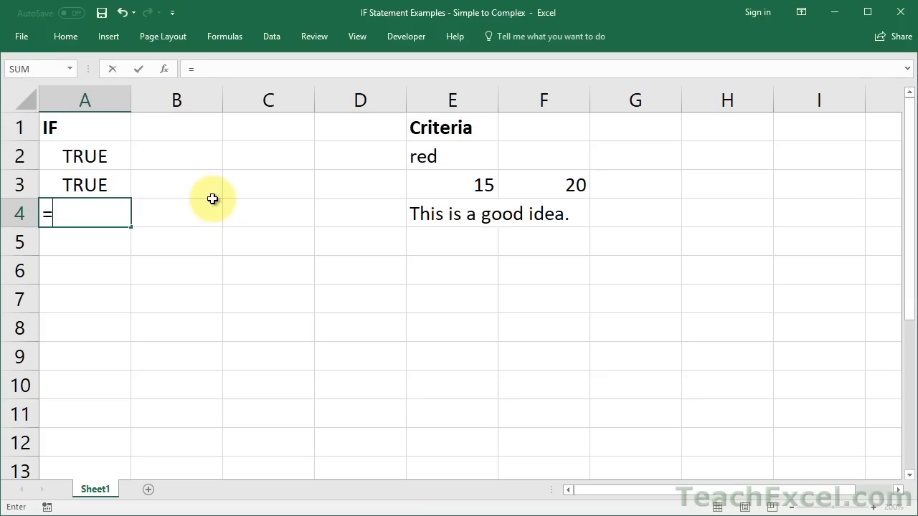
type("if")
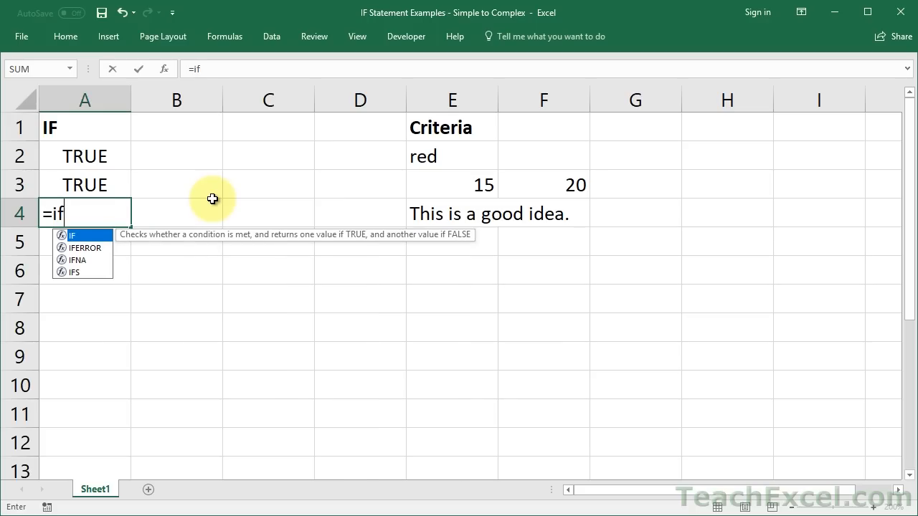
type("(")
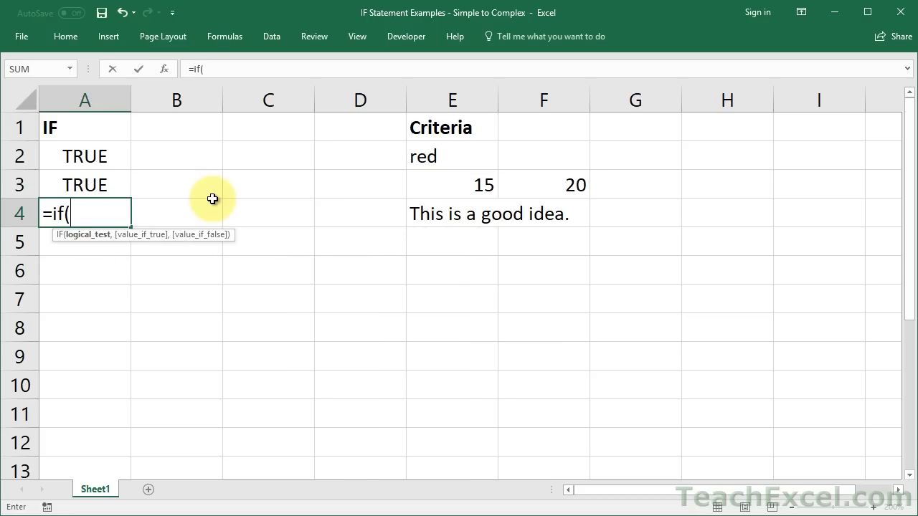
left_click(444, 181)
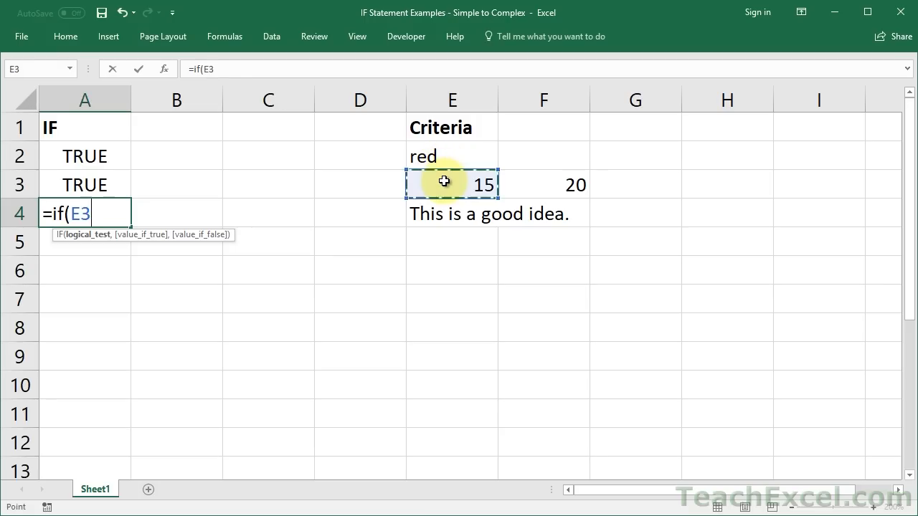
type(">")
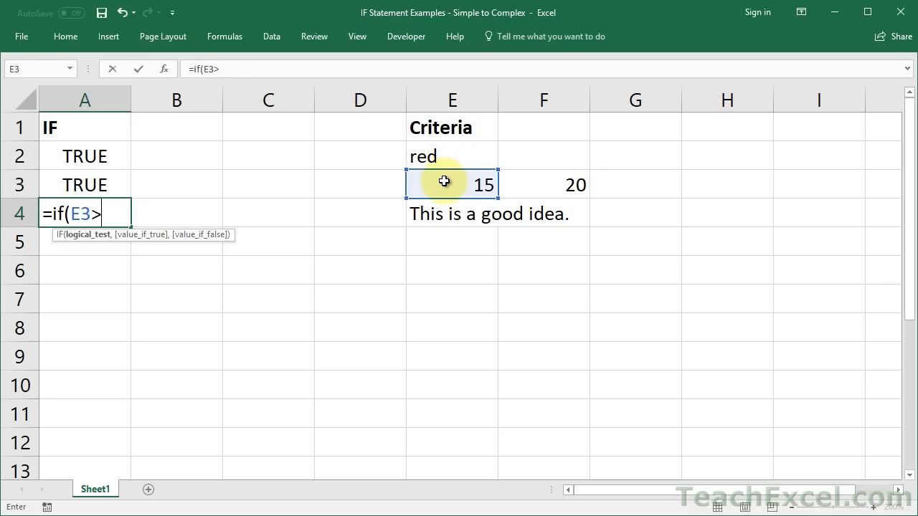
type("10,")
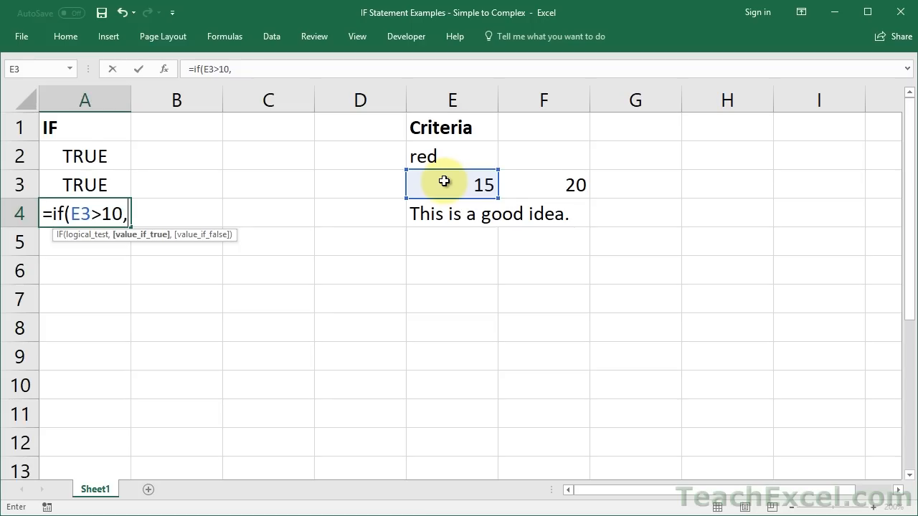
type("t")
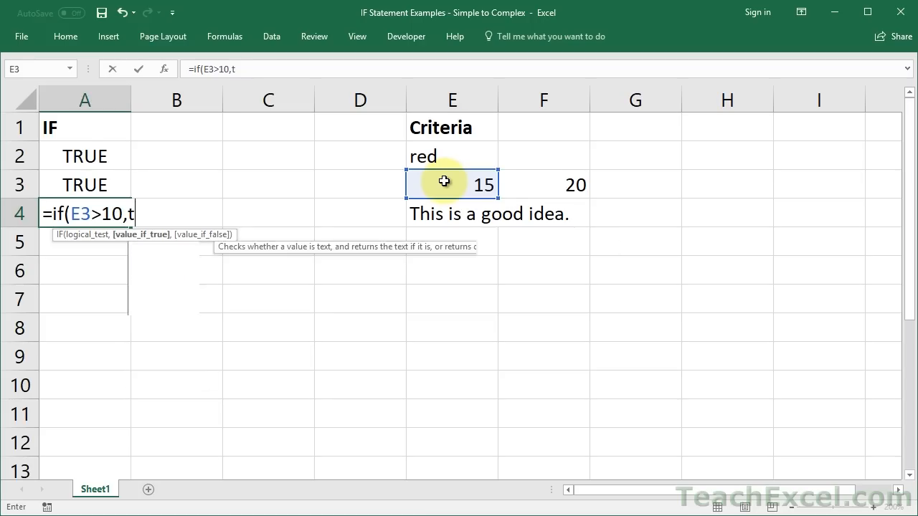
type("rue,false")
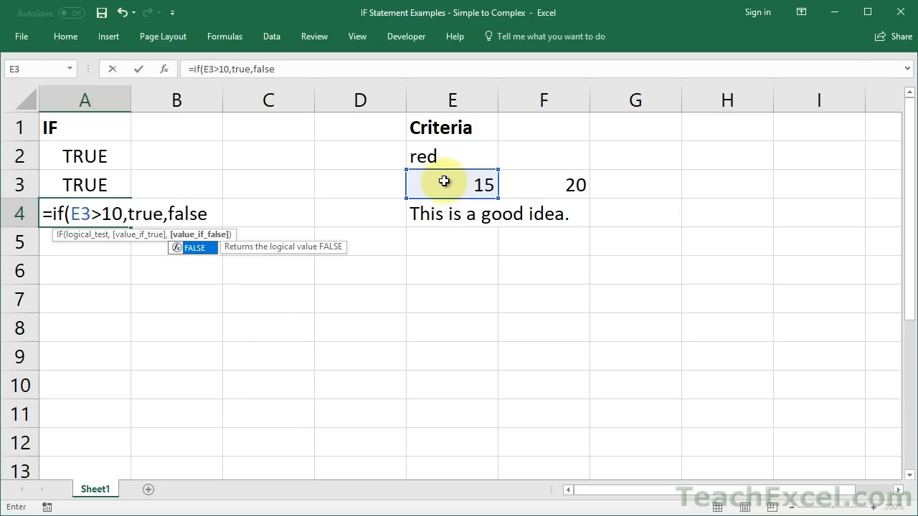
type(")")
key("ctrl+Return")
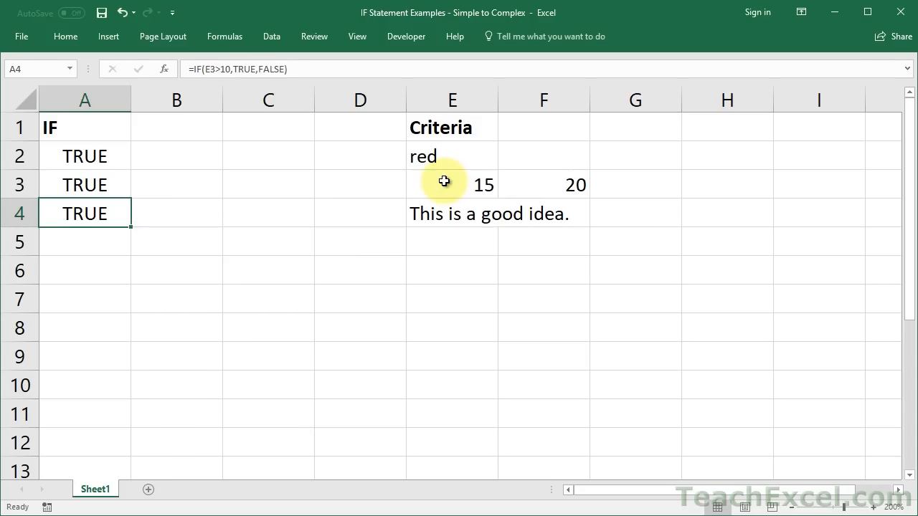
- Change the comparison operator in the A4 formula to >= so it tests E3>=10
double_click(97, 217)
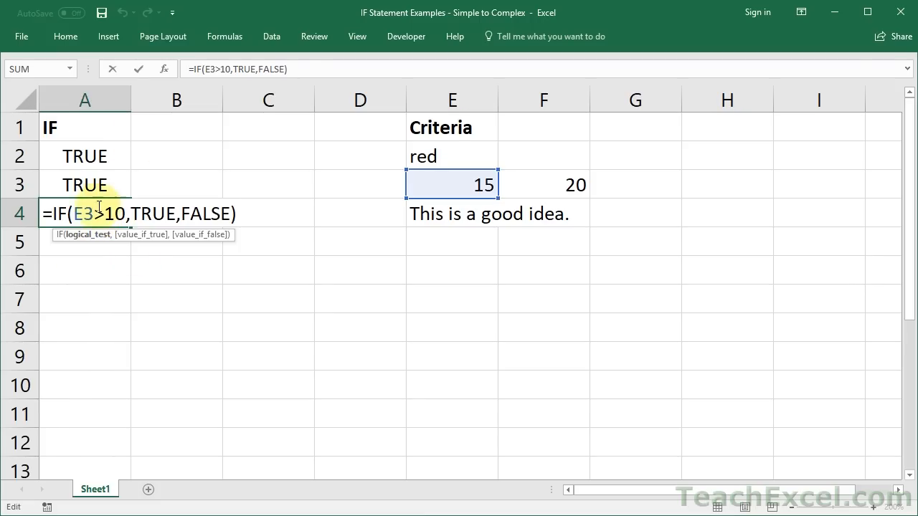
left_click_drag(93, 215, 74, 215)
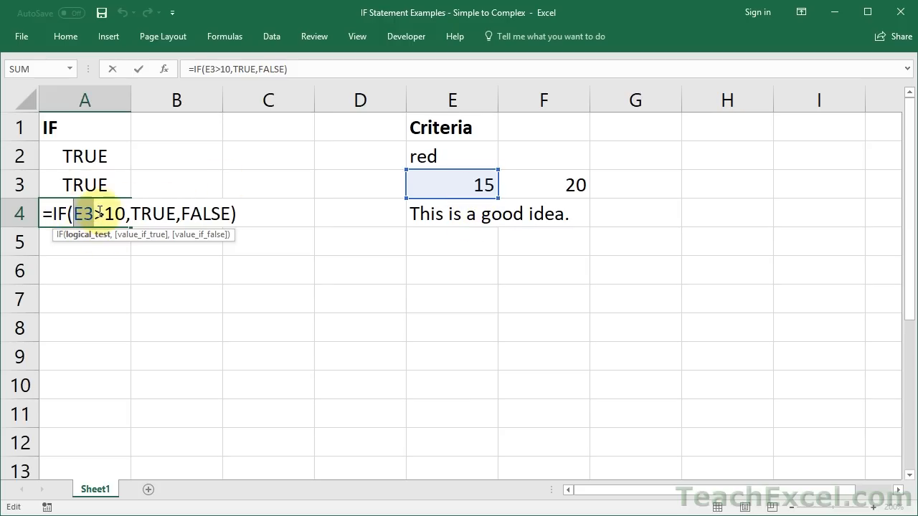
left_click_drag(104, 210, 96, 210)
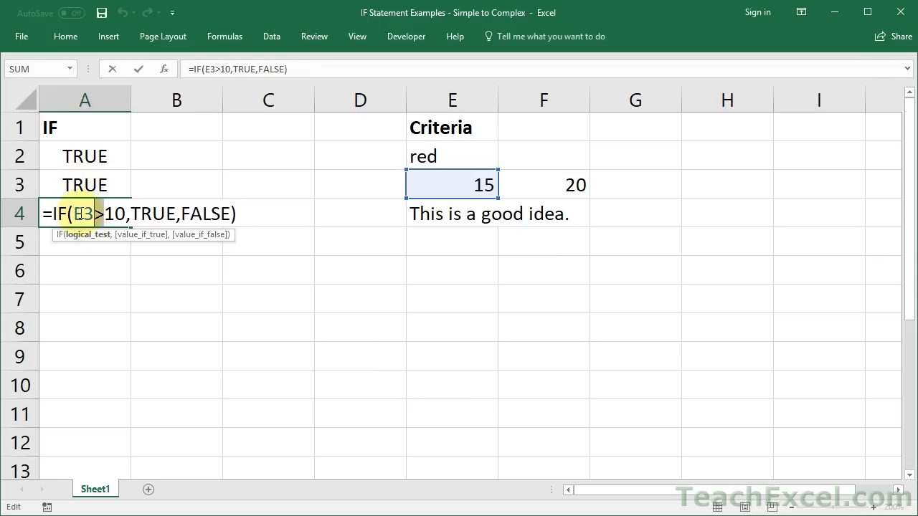
key("BackSpace")
type("<")
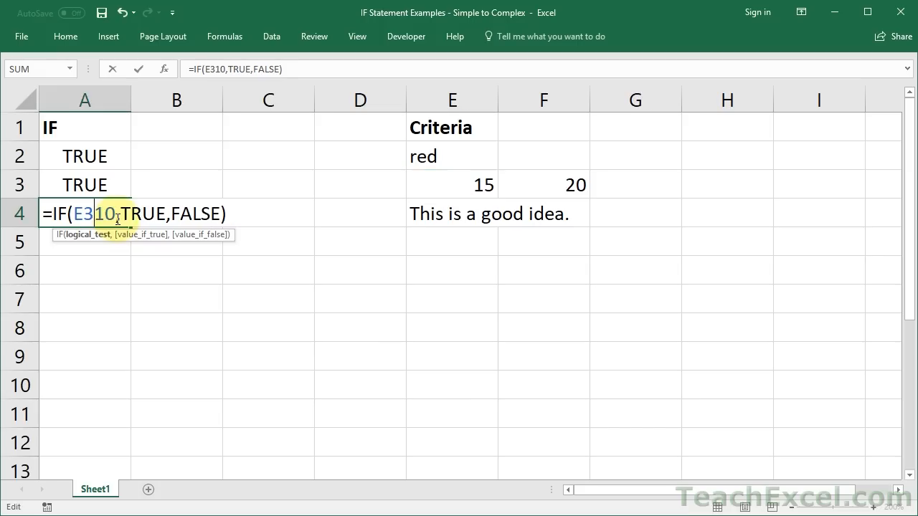
type("=")
key("BackSpace")
key("BackSpace")
type(">=")
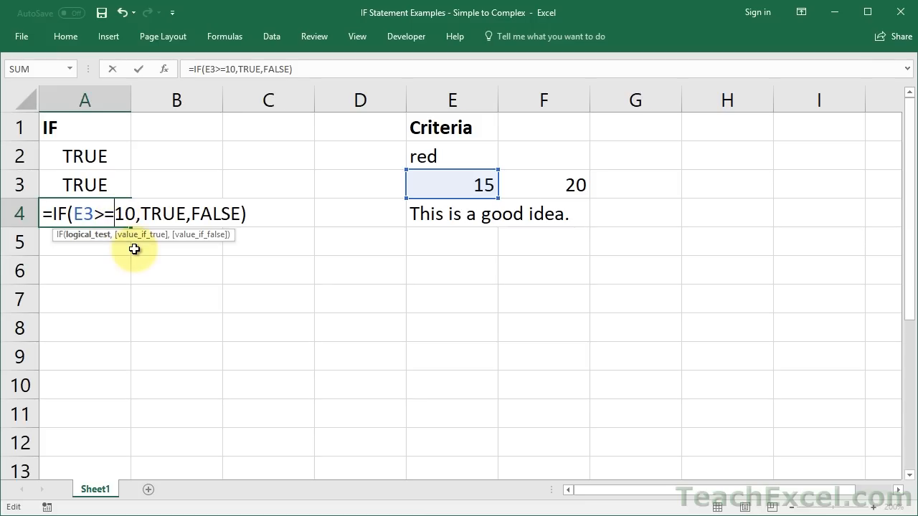
key("Return")
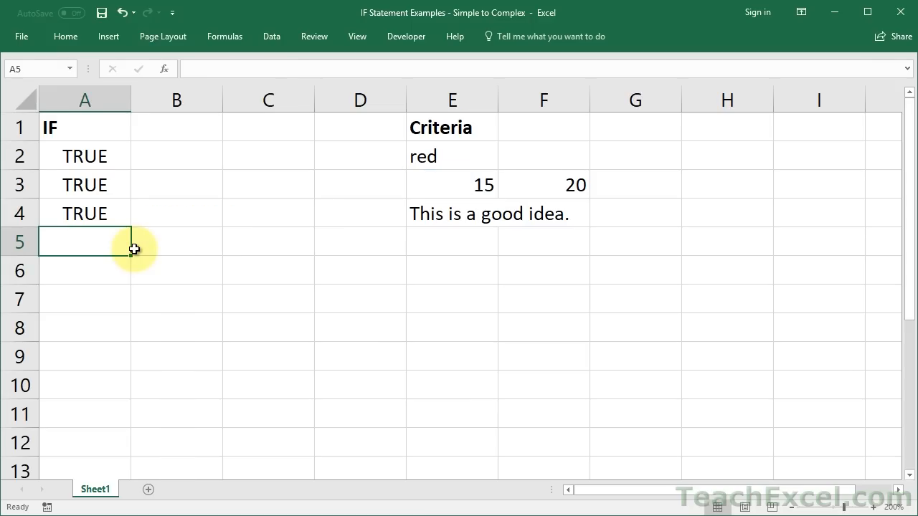
- Enter the formula =IF(E2<>"red",TRUE,FALSE) in cell A5 and review its "red" comparison value
type("=if")
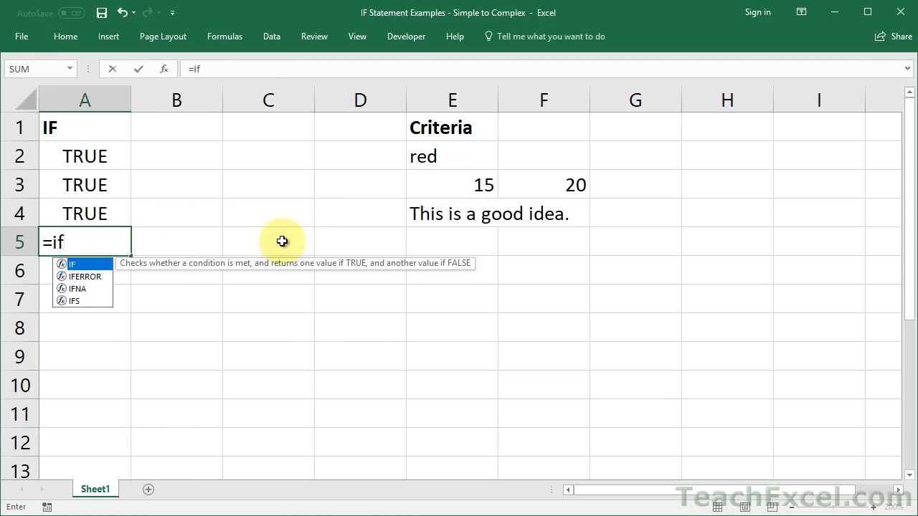
key("Tab")
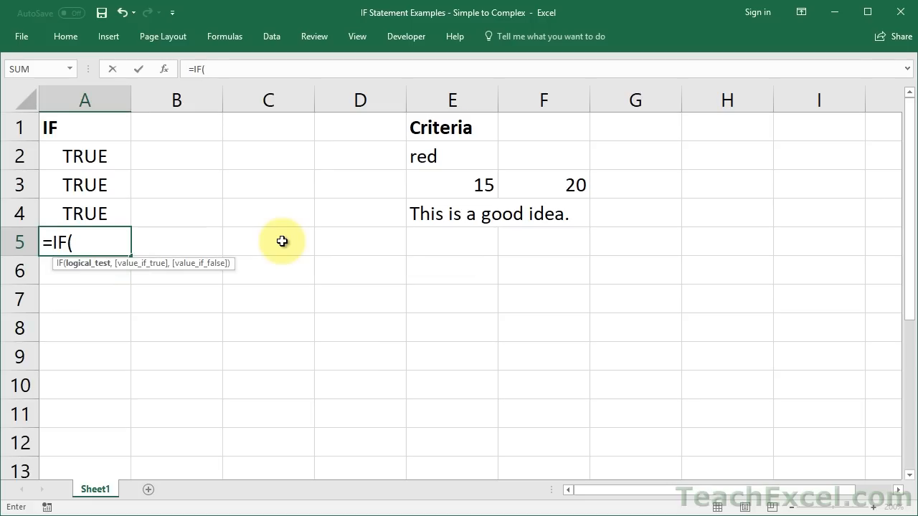
left_click(433, 159)
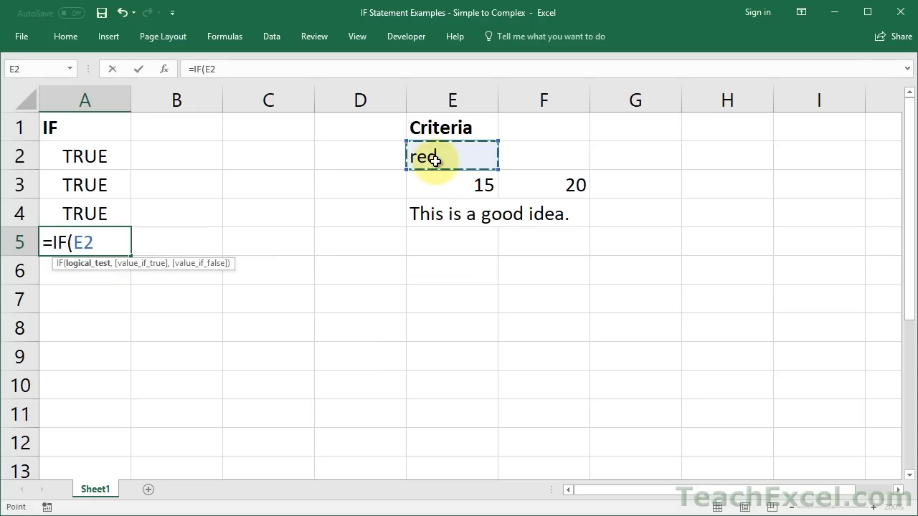
type("<>")
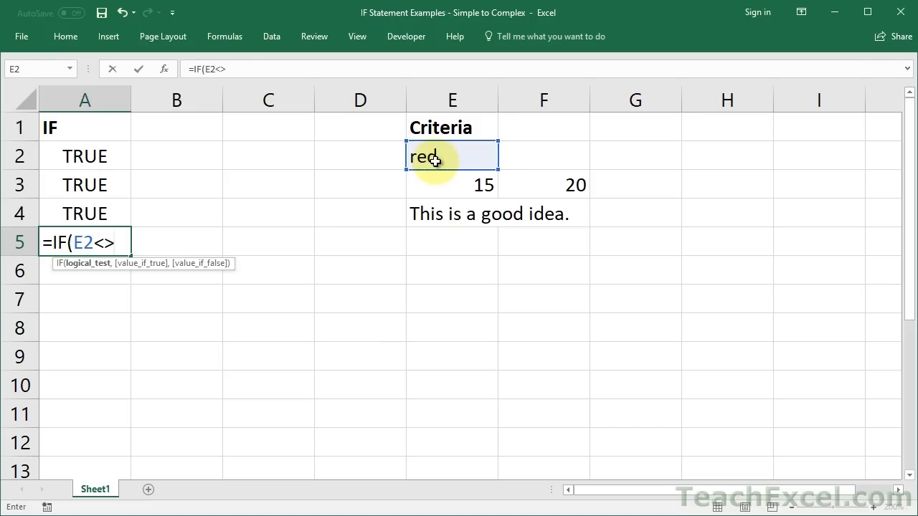
type("\"red\",")
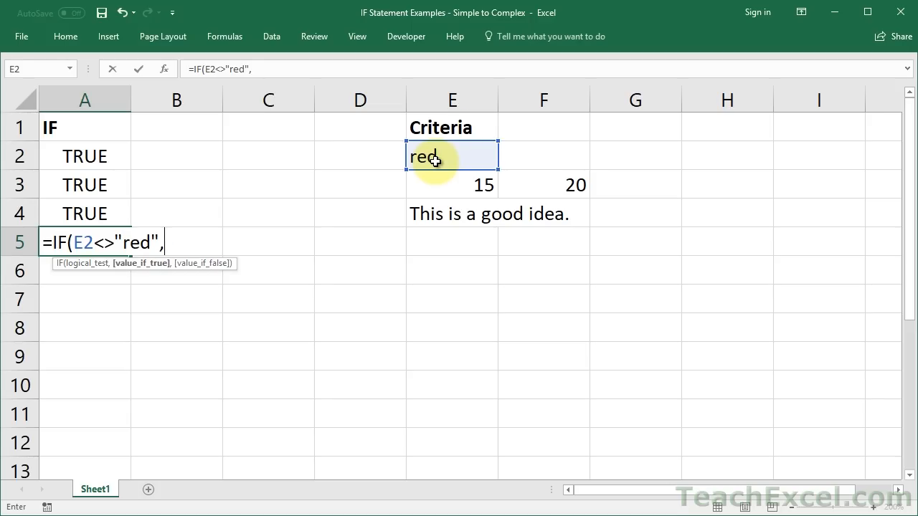
type("true,false")
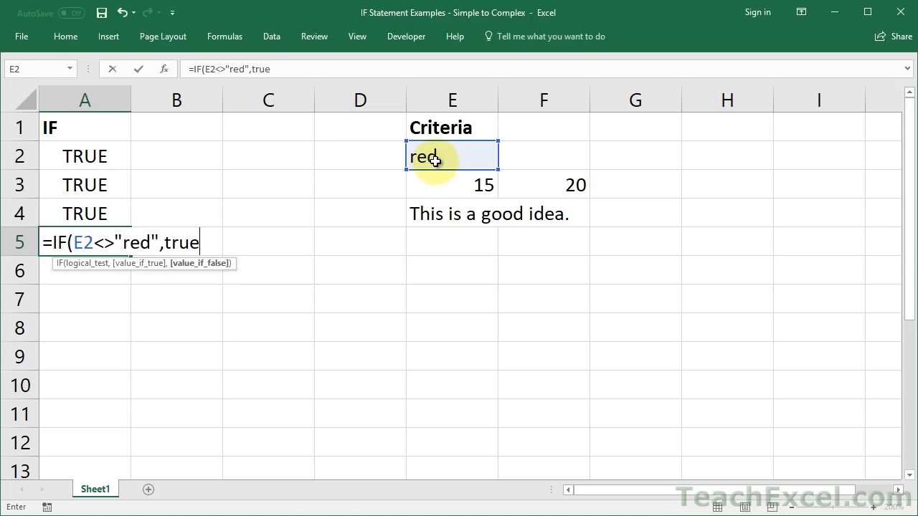
type(")")
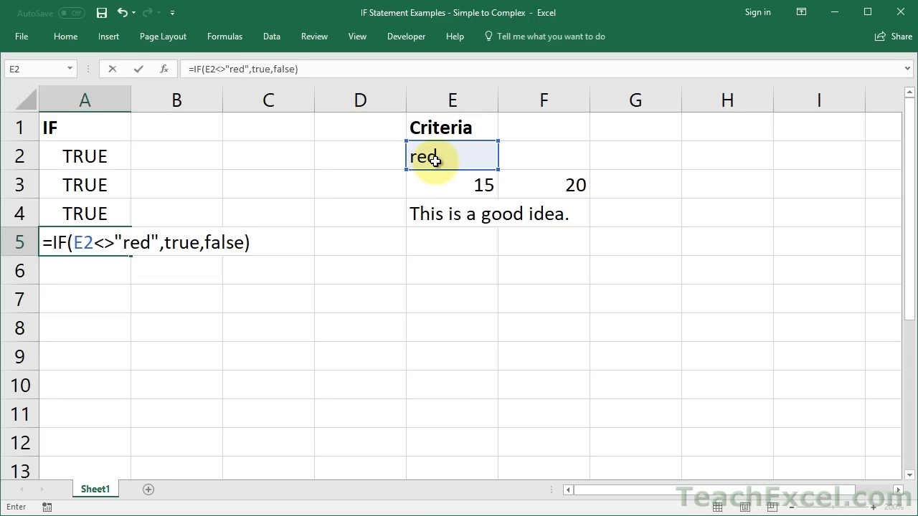
key("ctrl+Return")
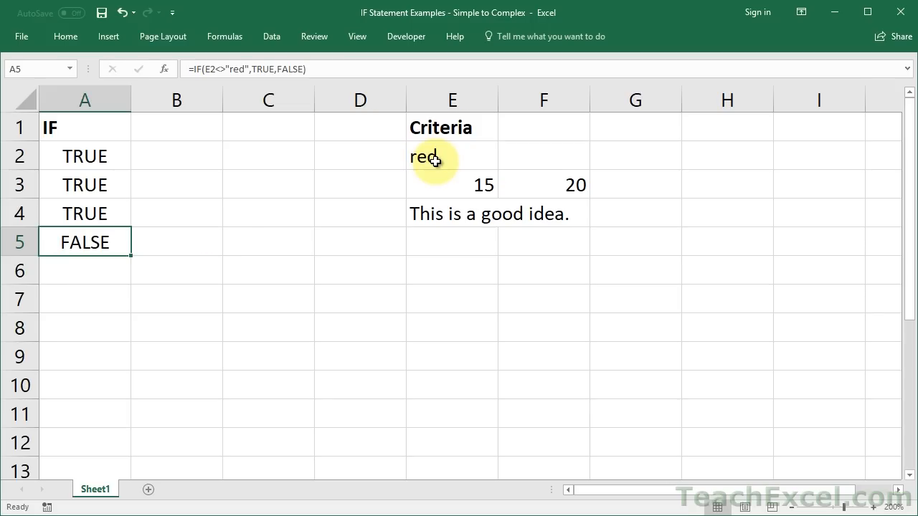
double_click(105, 246)
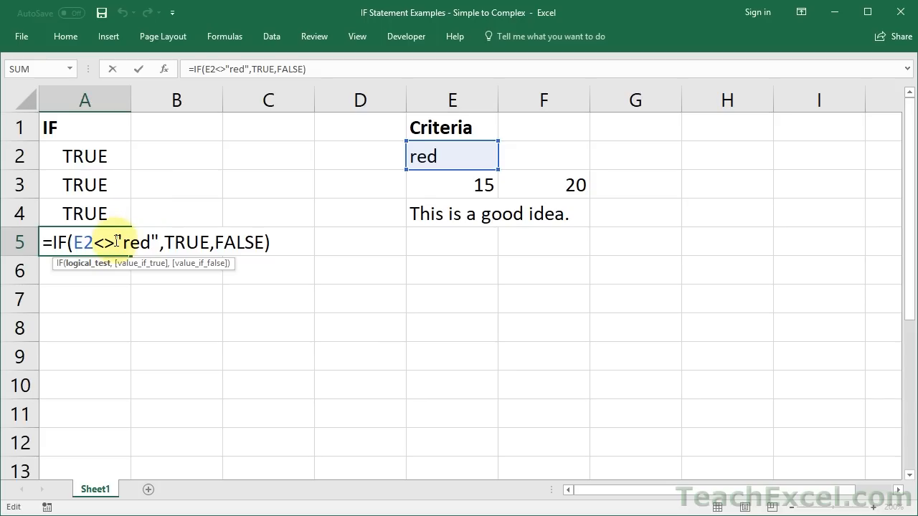
left_click_drag(117, 242, 163, 244)
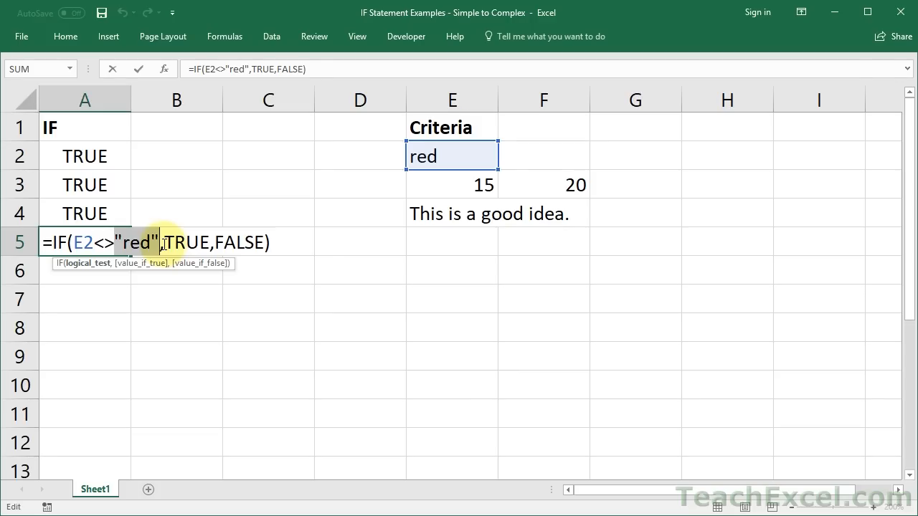
key("Return")
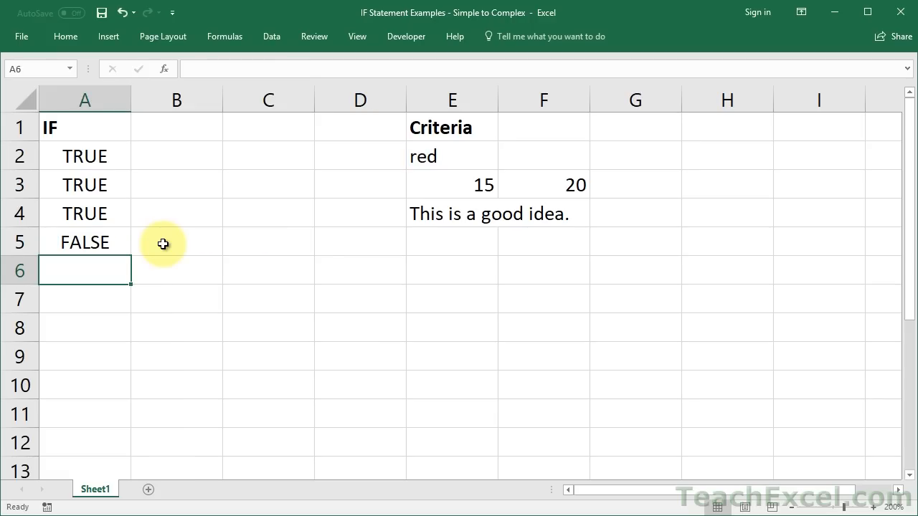
- Enter the formula =IF(SUM(E3:F3)>40,TRUE,FALSE) in cell A6 to test the sum of the two numbers
type("=")
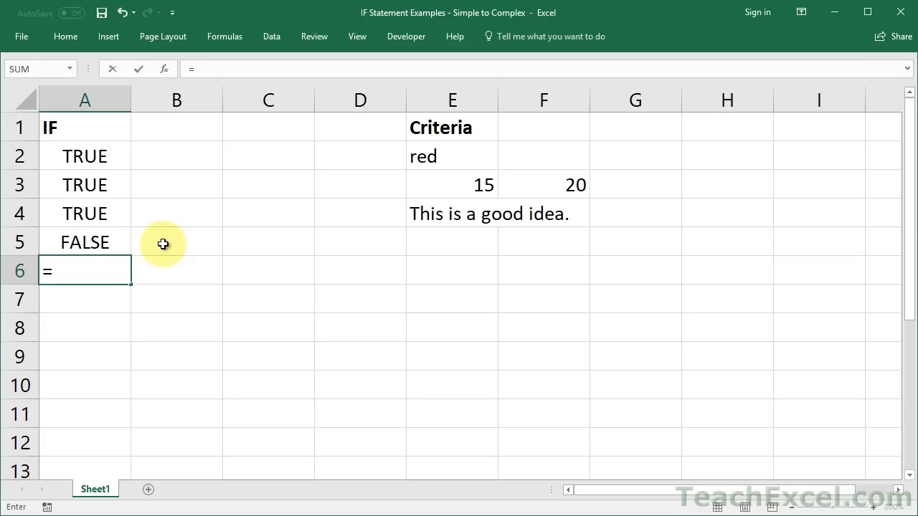
type("if")
key("Tab")
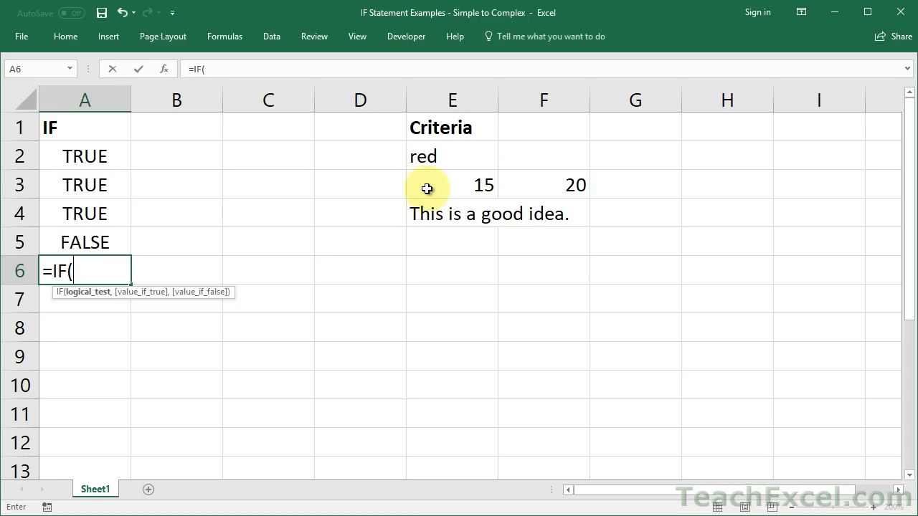
type("sum")
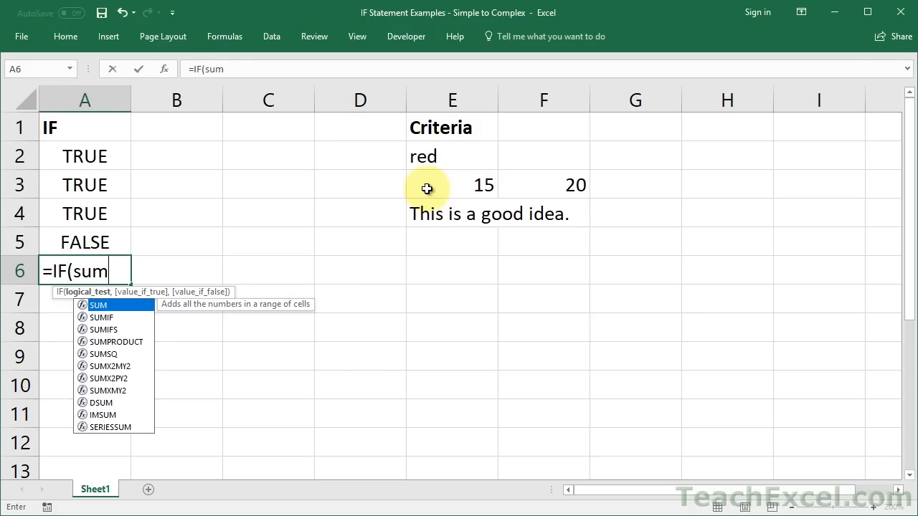
type("(")
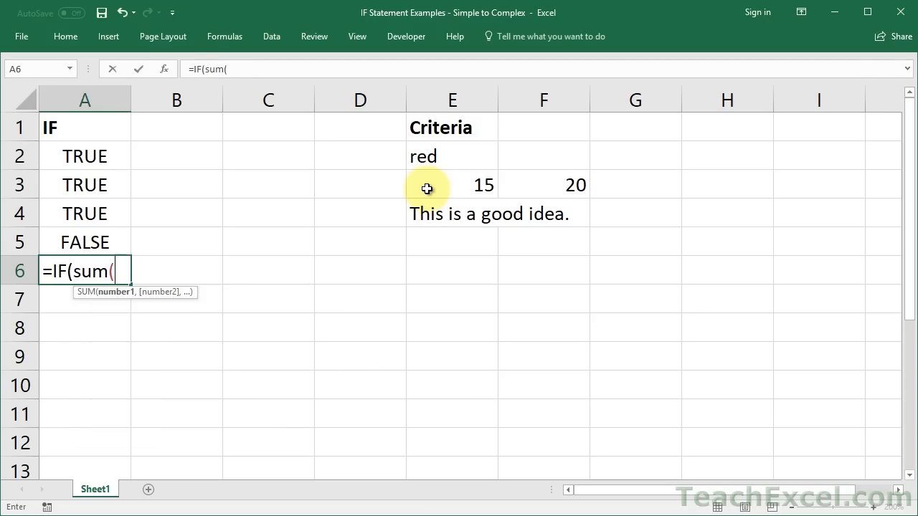
left_click_drag(427, 188, 511, 189)
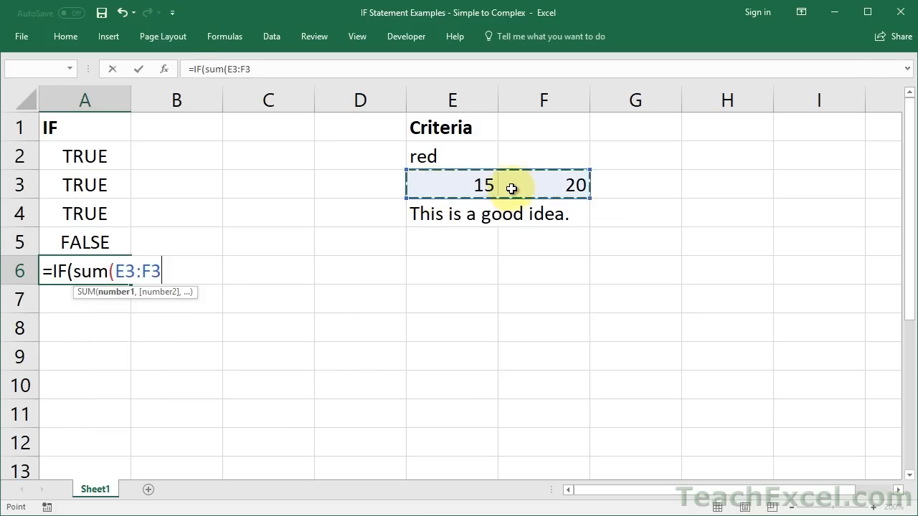
type(")")
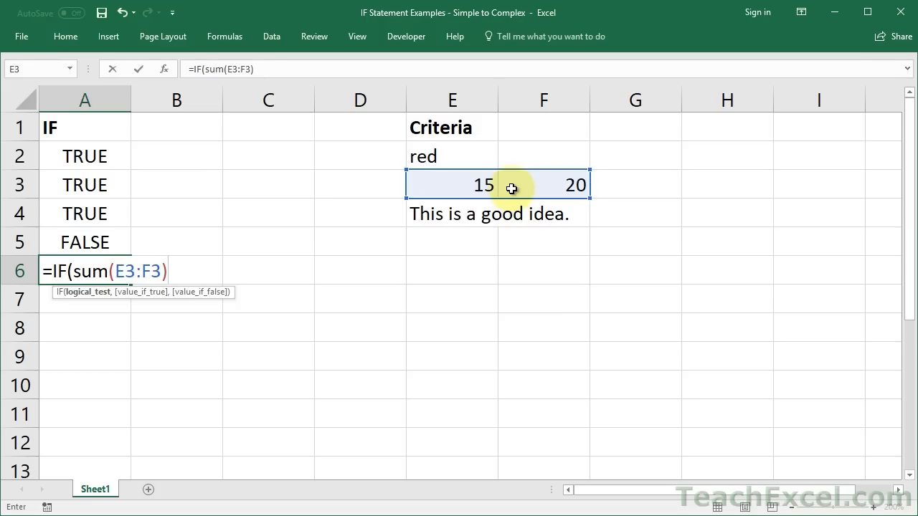
type(">40,true,false)")
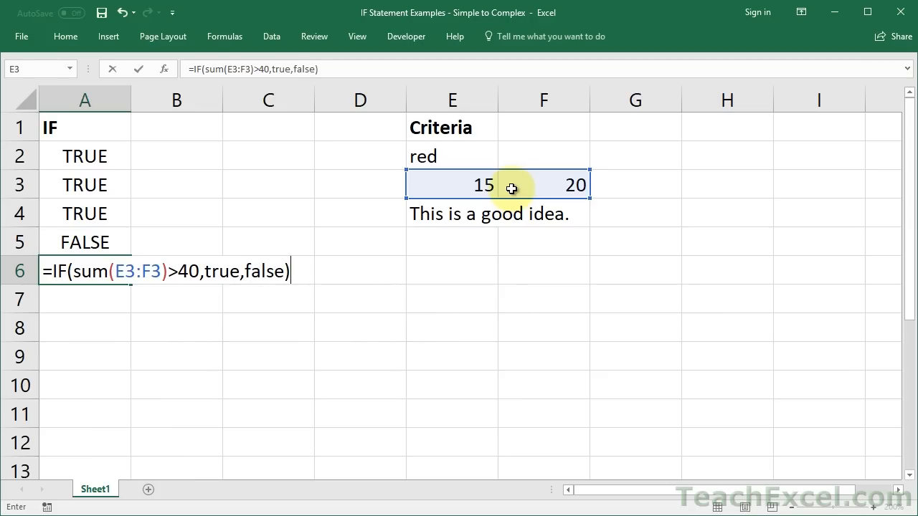
key("ctrl+Return")
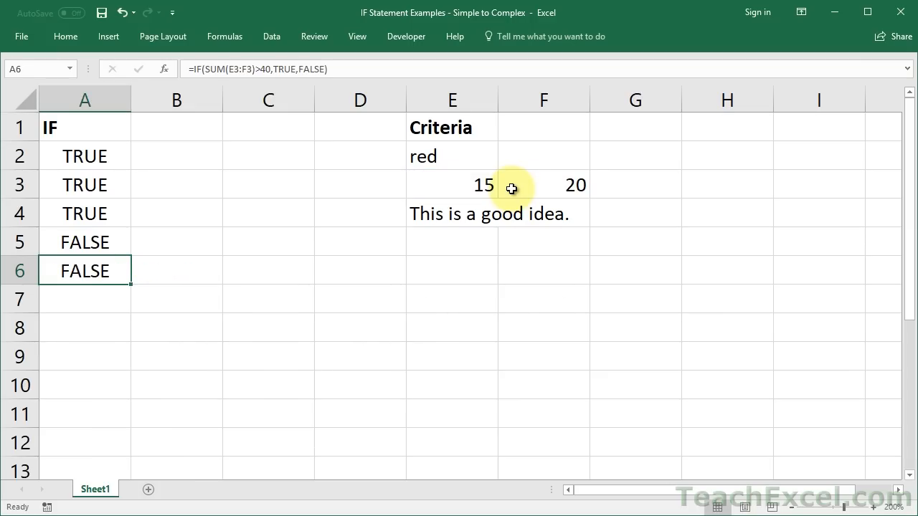
- Review the SUM(E3:F3)>40 logical test inside the A6 formula, including its function, operator and comparison value
double_click(82, 271)
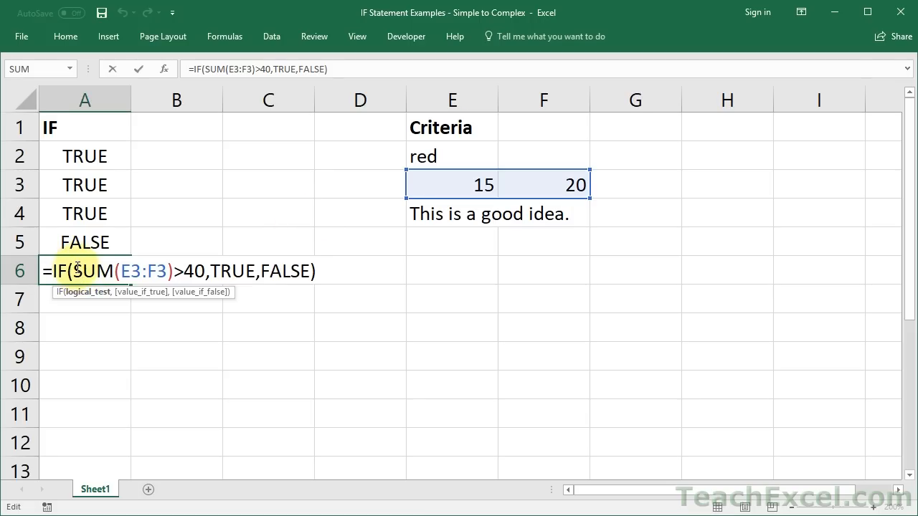
left_click_drag(75, 270, 175, 272)
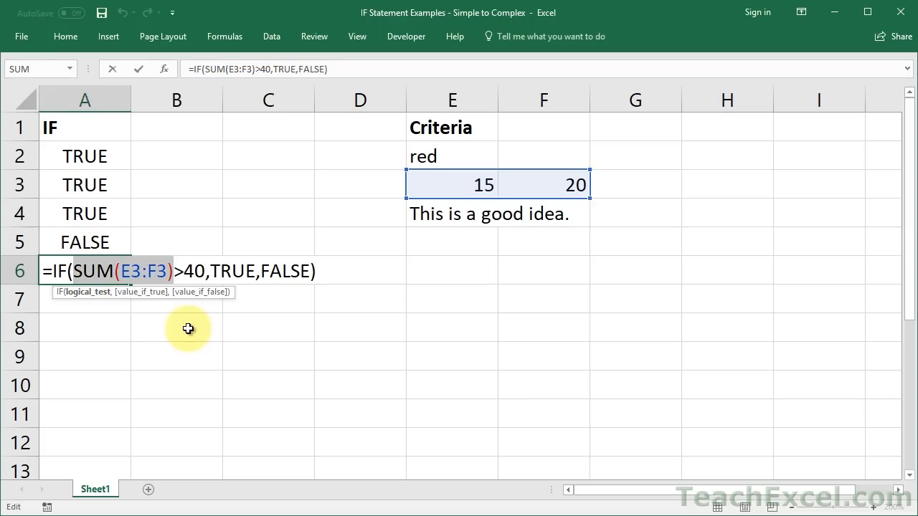
left_click(175, 271)
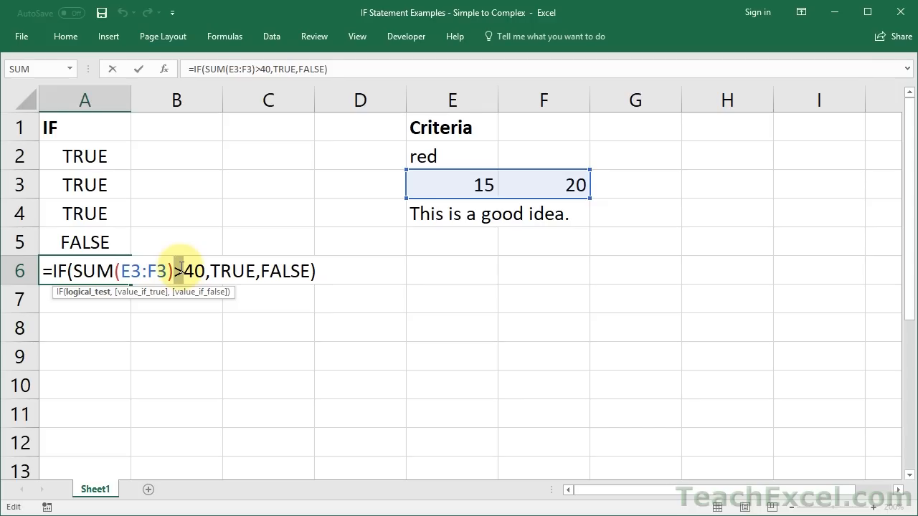
left_click_drag(73, 271, 205, 271)
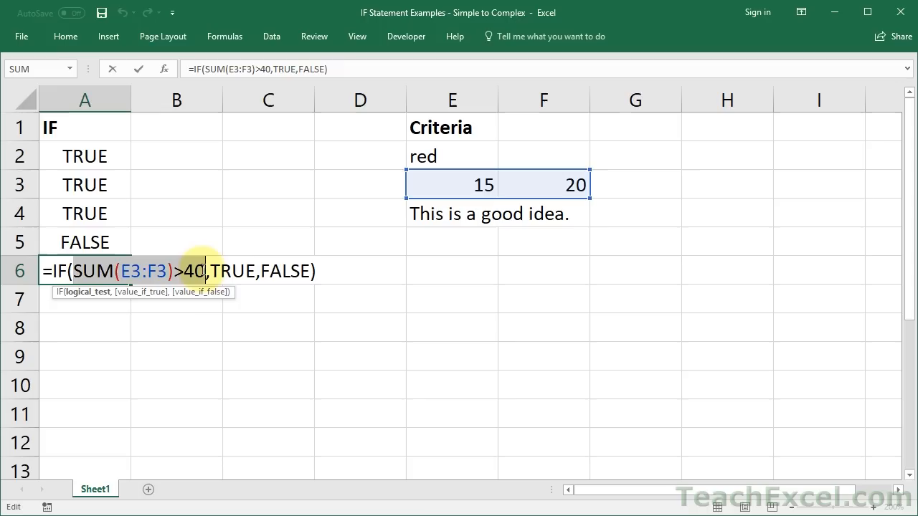
key("Return")
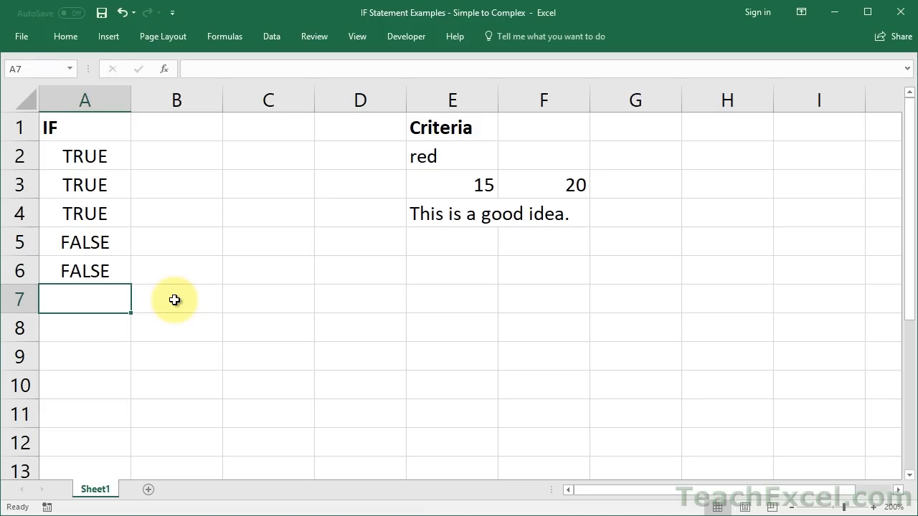
- Capitalise the colour text in cell E2 so it reads "Red"
double_click(418, 152)
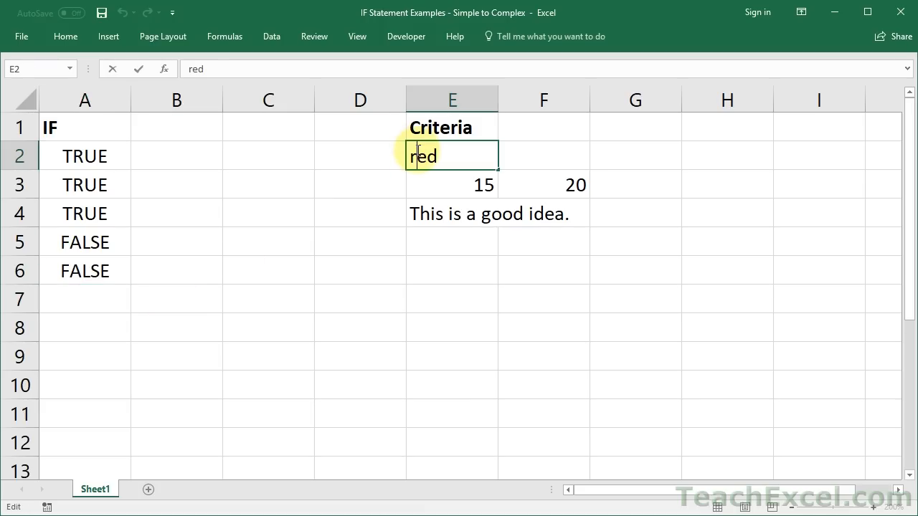
key("BackSpace")
type("R")
key("ctrl+Return")
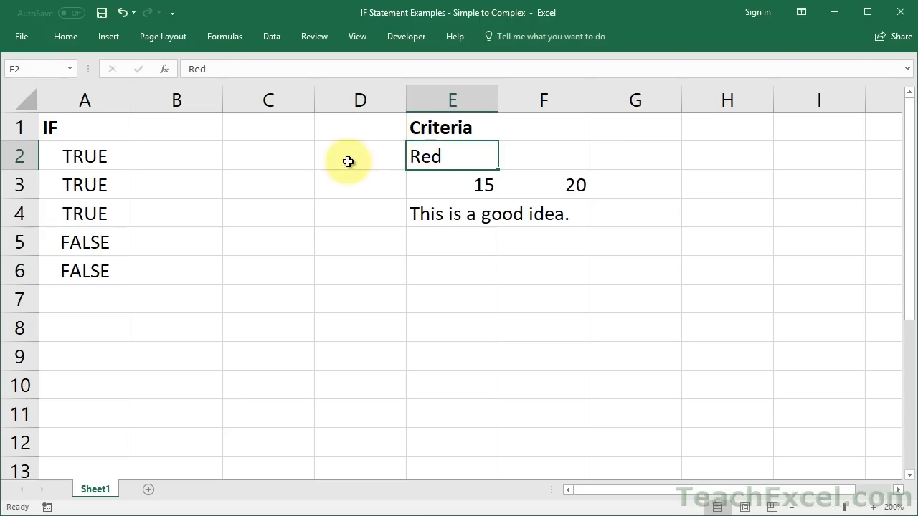
- Review the "red" comparison value in the A2 formula and undo the capitalisation in cell E2
double_click(83, 156)
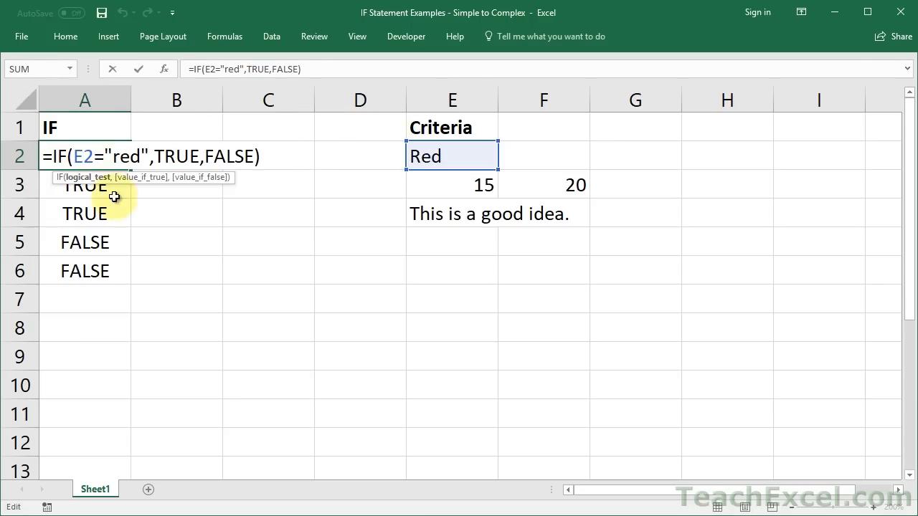
left_click_drag(114, 155, 140, 155)
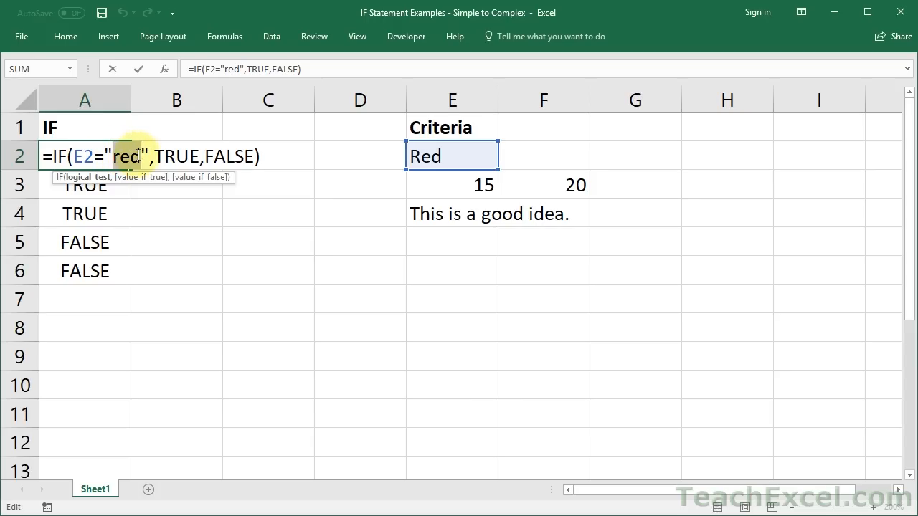
key("Escape")
key("ctrl+z")
- Enter the formula =IF(EXACT("Red",E2),TRUE,FALSE) in cell A7 for a case-sensitive test of the colour text
left_click(63, 297)
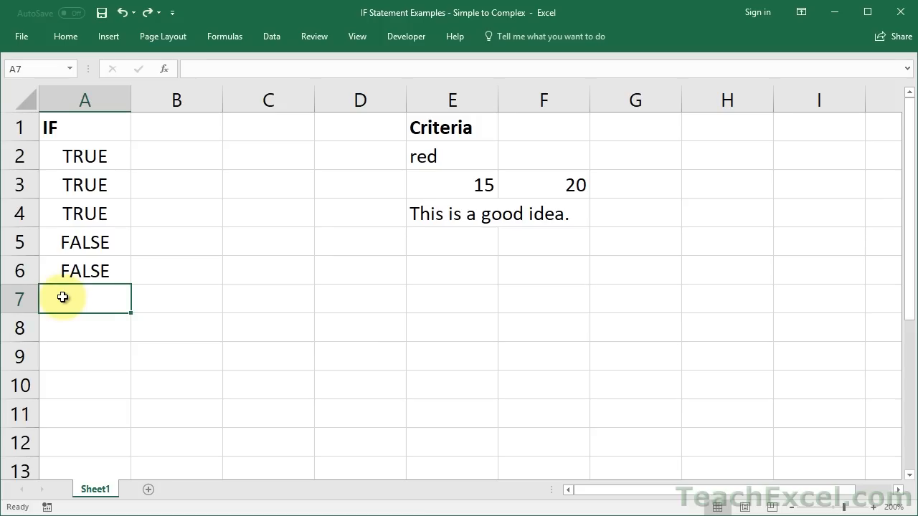
type("=if")
key("Tab")
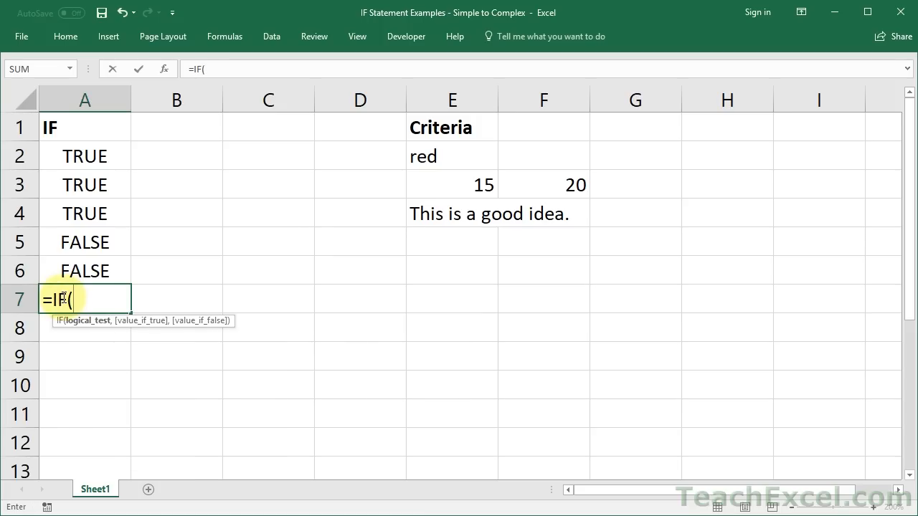
type("exact")
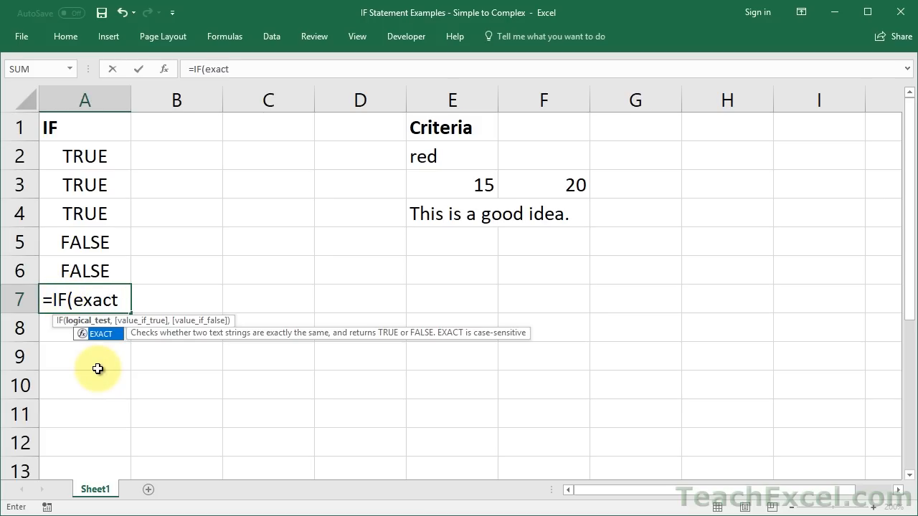
type("(")
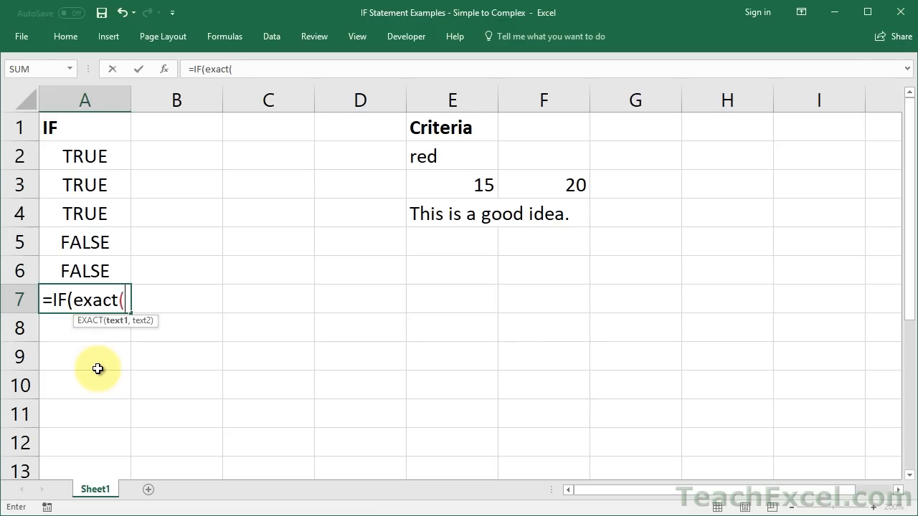
type("\"Red\"")
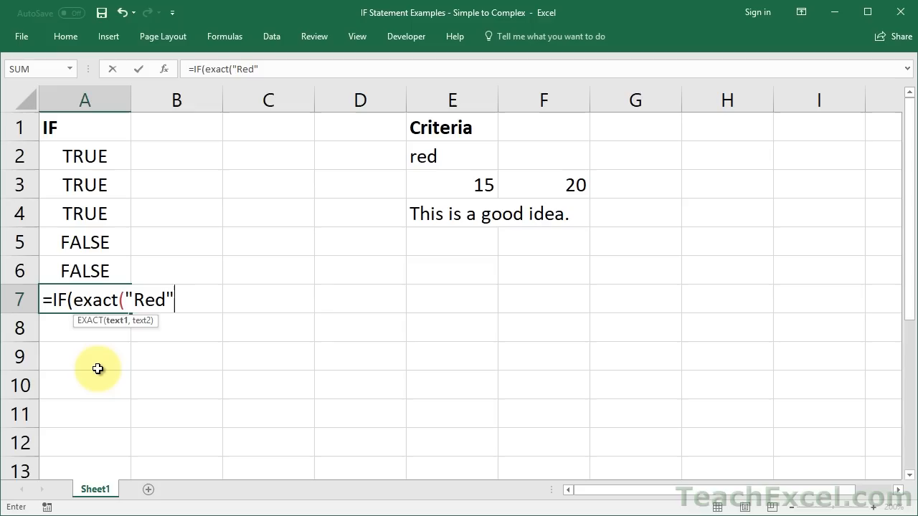
type(",")
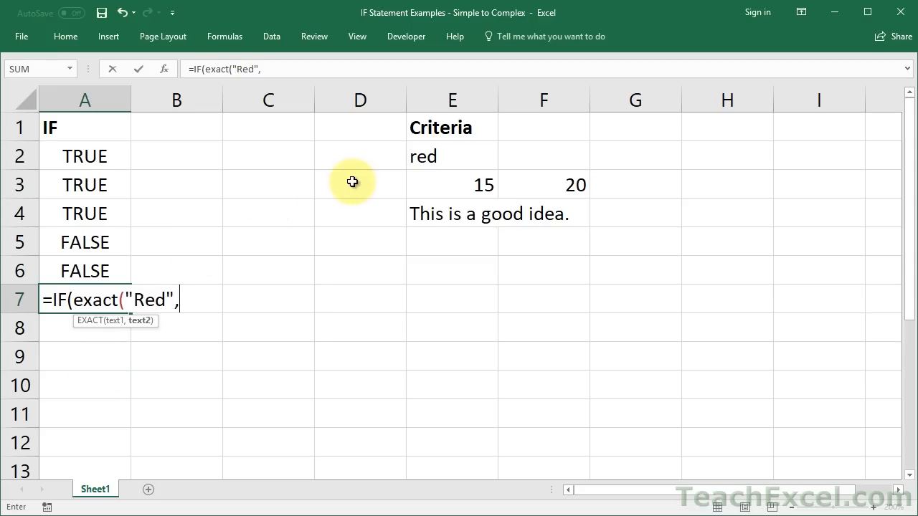
left_click(452, 158)
type(")")
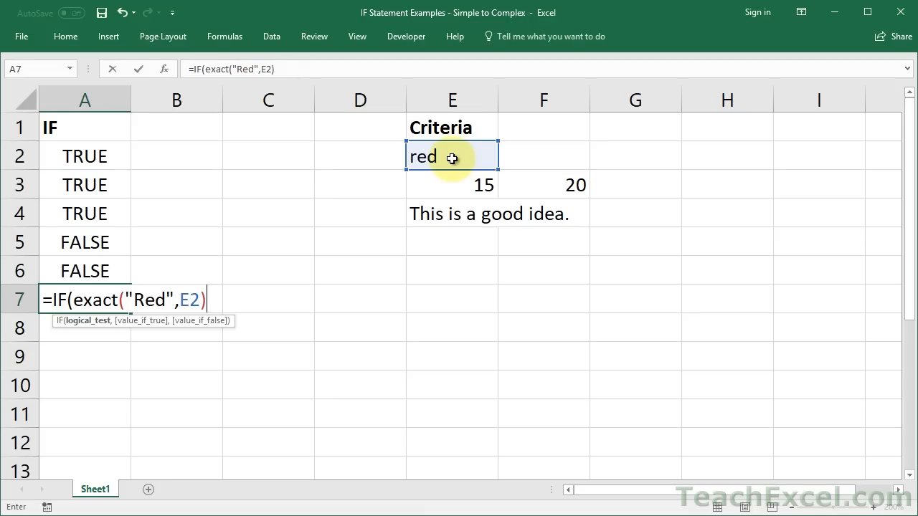
type(",true")
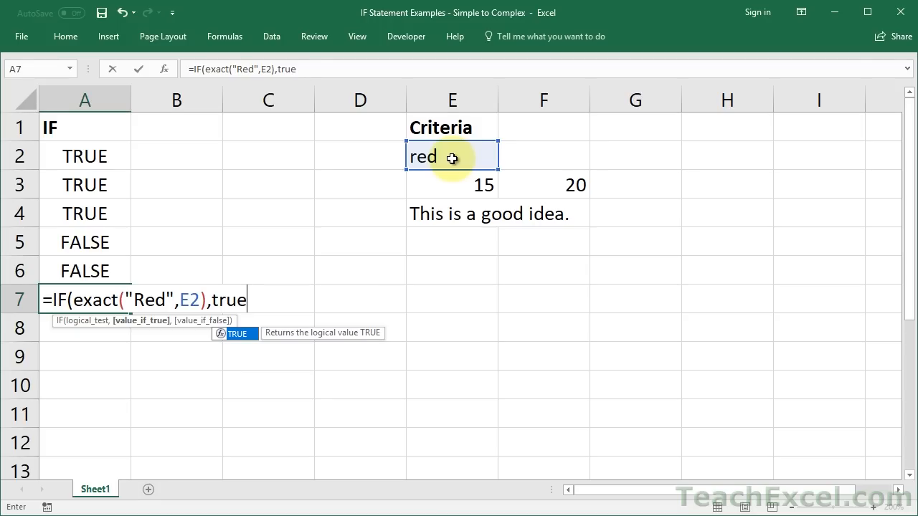
type(",false)")
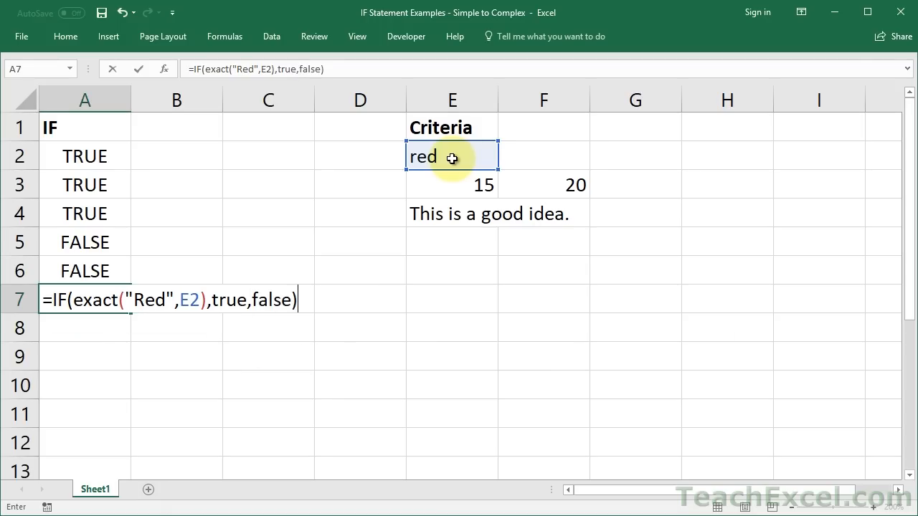
key("Return")
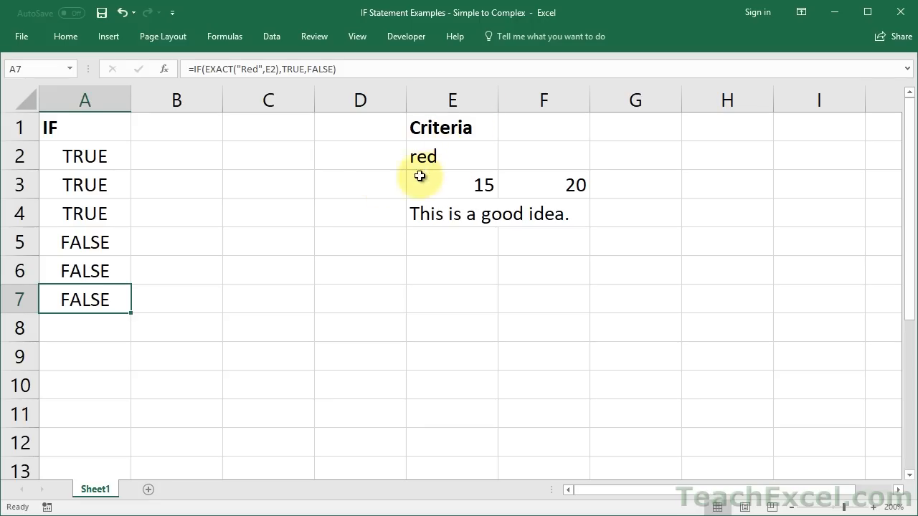
- Change cell E2 to "Red" and compare the results of the A7 and A2 formulas
double_click(427, 155)
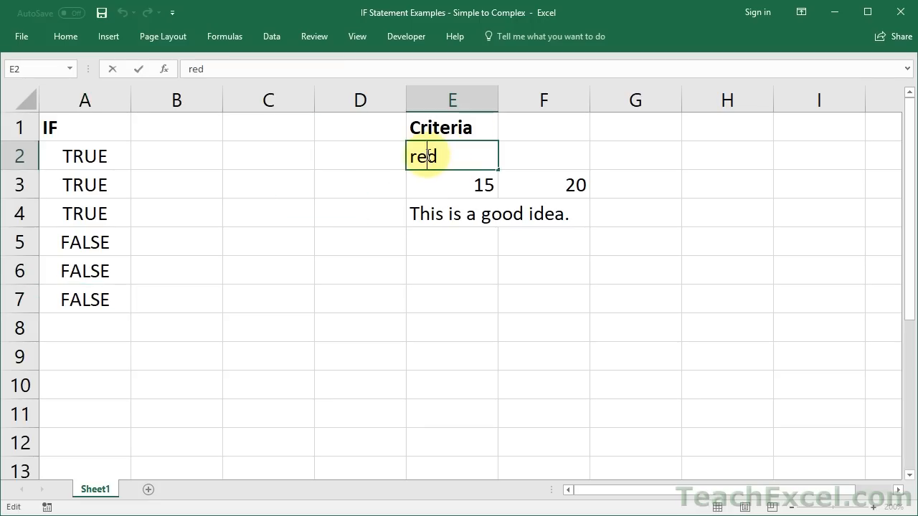
key("BackSpace")
key("BackSpace")
type("Re")
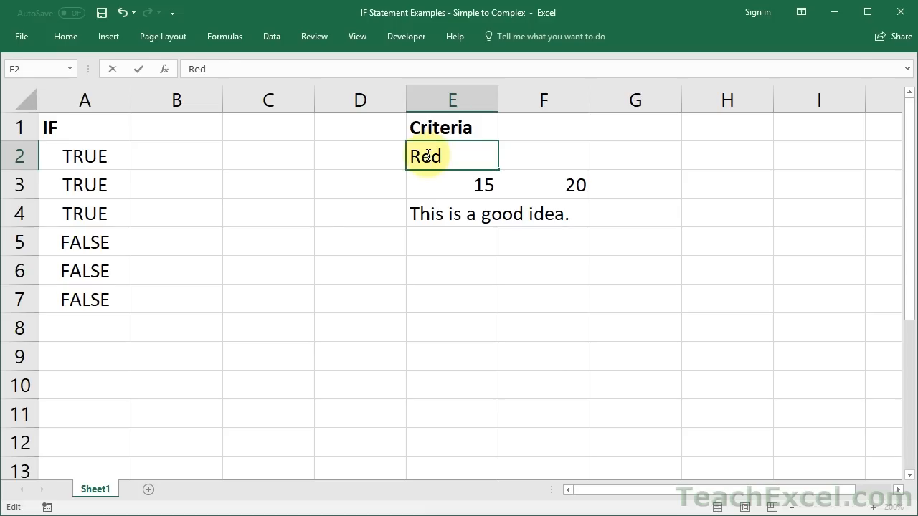
key("Return")
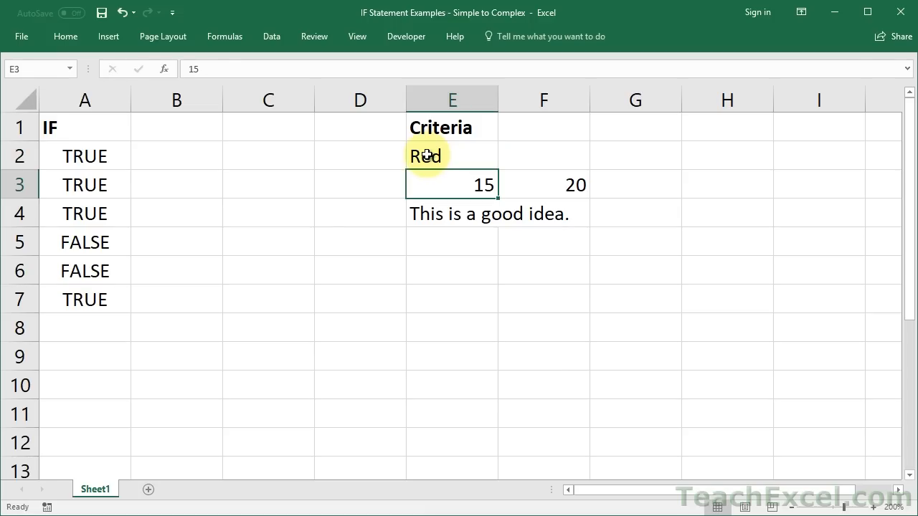
left_click(86, 307)
left_click(78, 156)
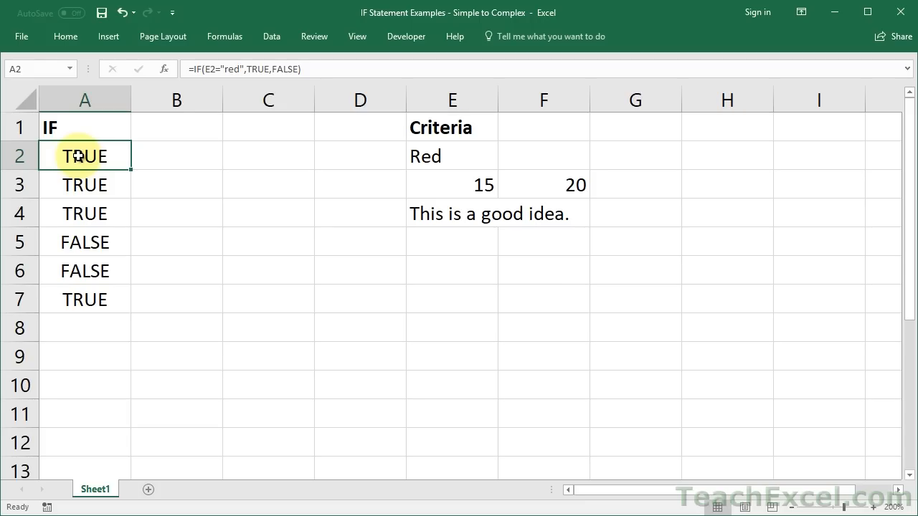
- Change the text in cell E2 back to lowercase "red"
double_click(420, 156)
key("BackSpace")
type("r")
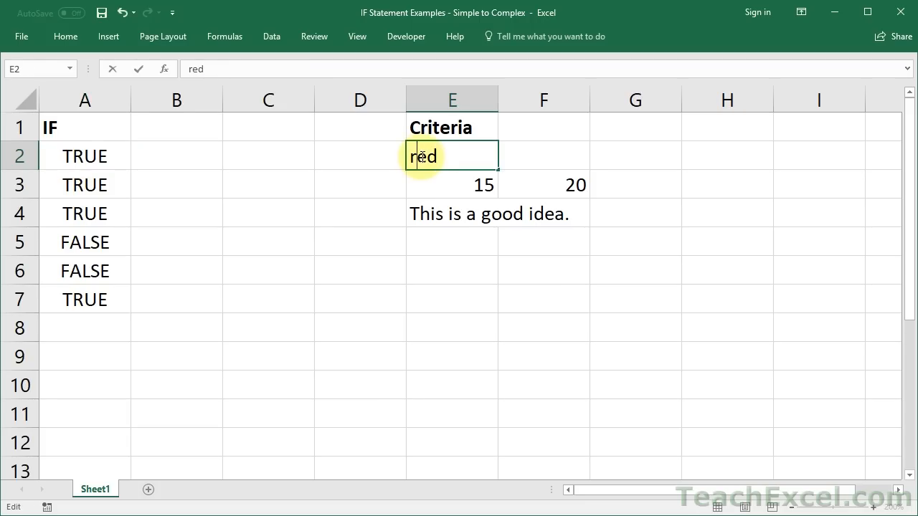
key("Return")
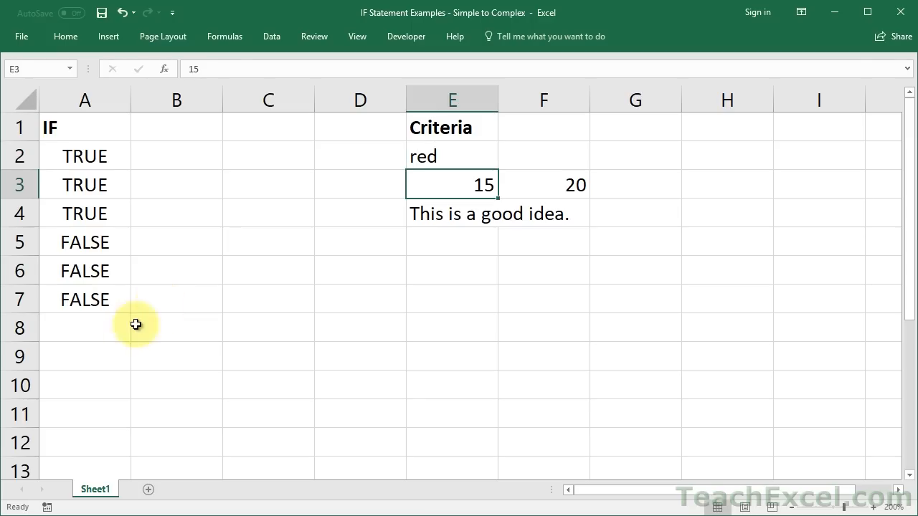
- Enter the formula =IF(AND(E2="red",E3=15),TRUE,FALSE) in cell A8 to require both the colour and number criteria
left_click(92, 332)
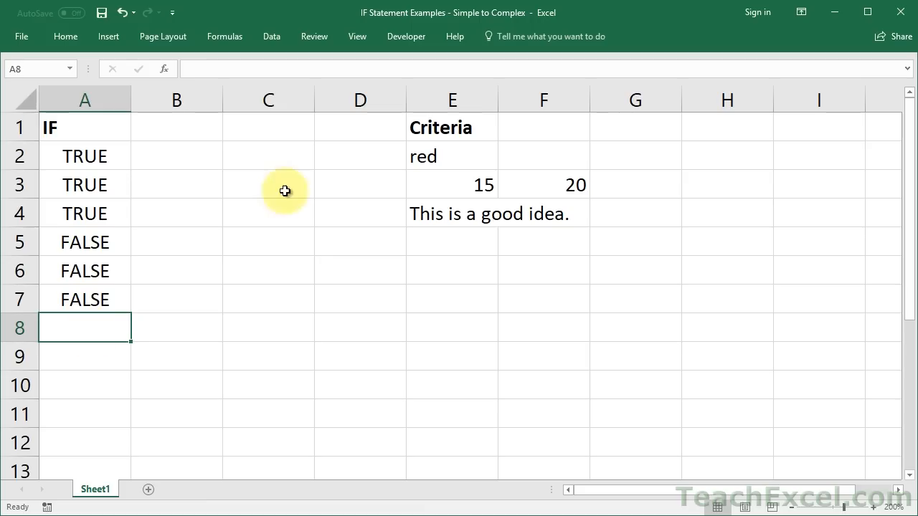
left_click(424, 155)
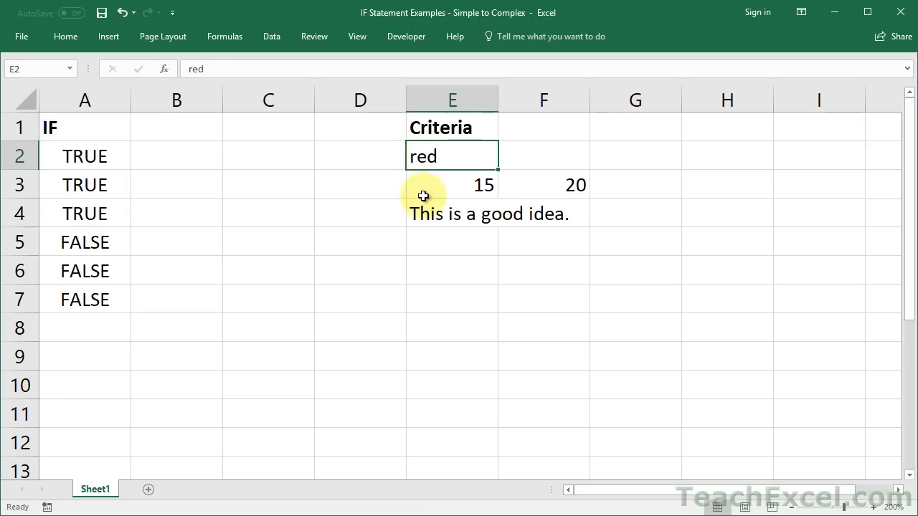
left_click(422, 190)
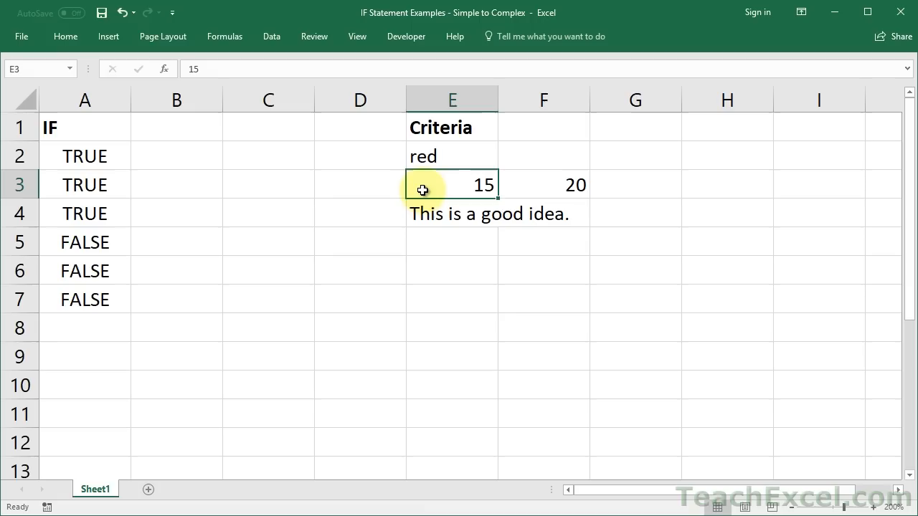
left_click(89, 328)
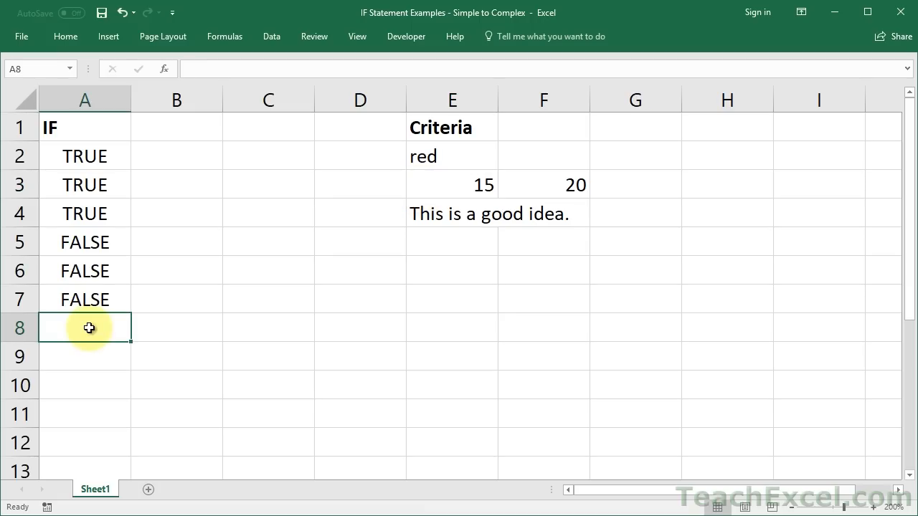
type("=IF(")
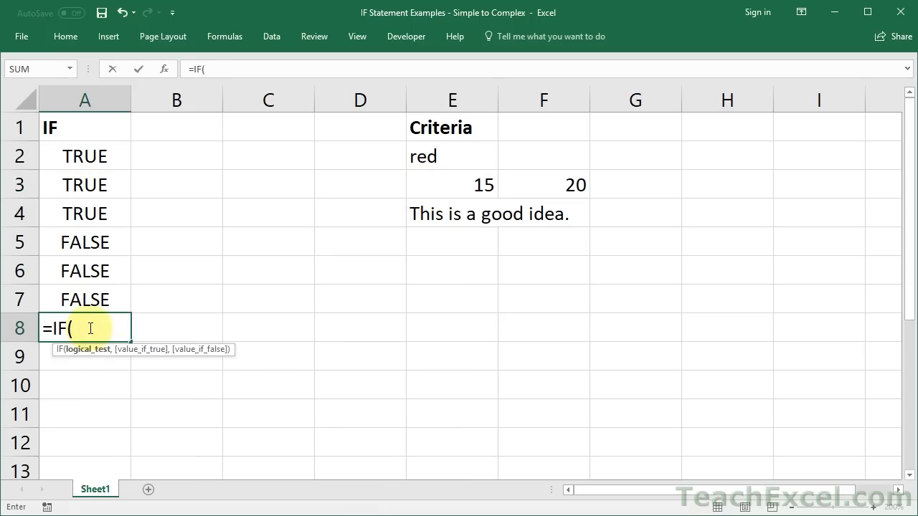
type("and(")
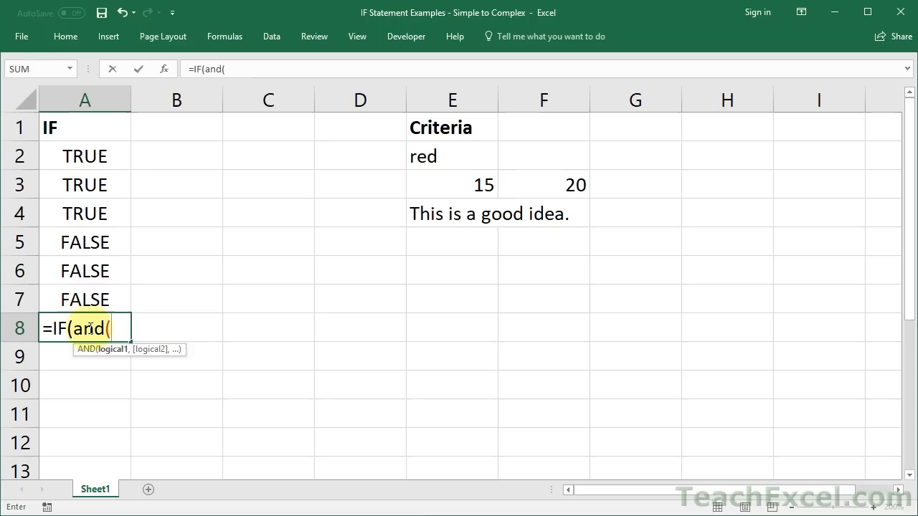
left_click(444, 156)
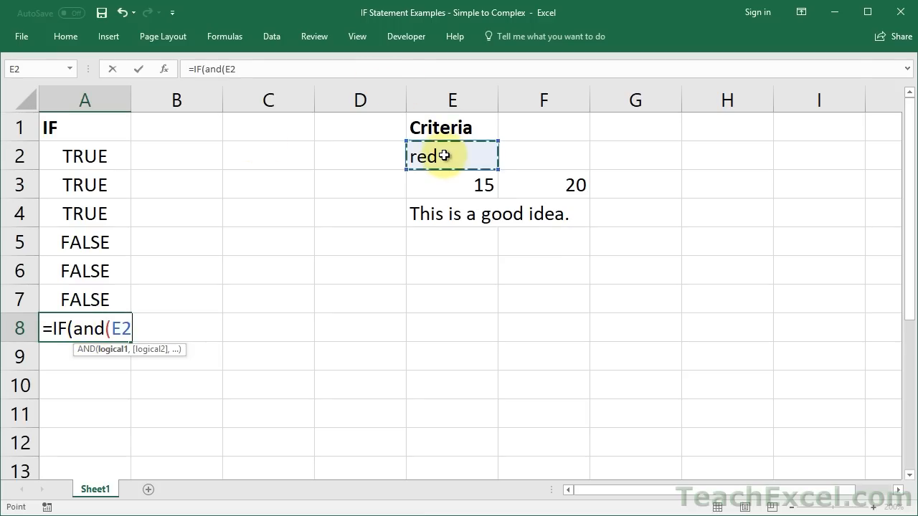
type("=\"red\",")
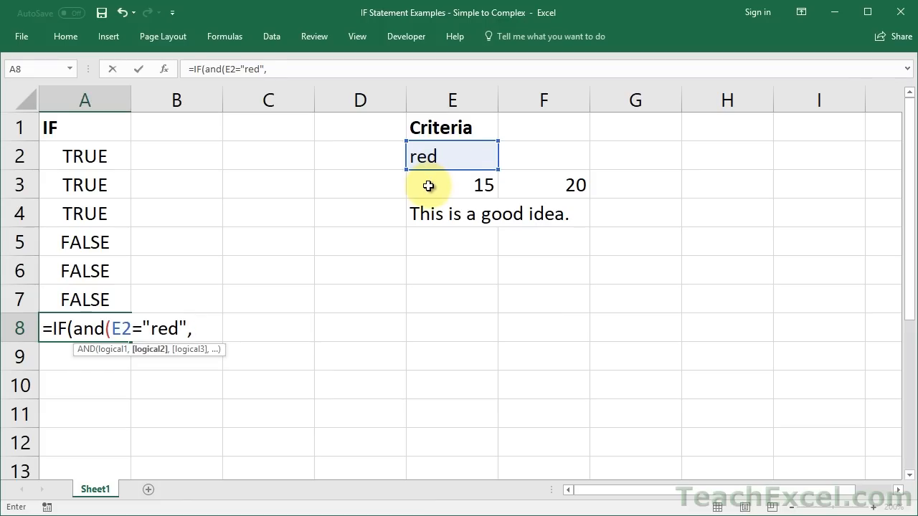
left_click(428, 186)
type("=15)")
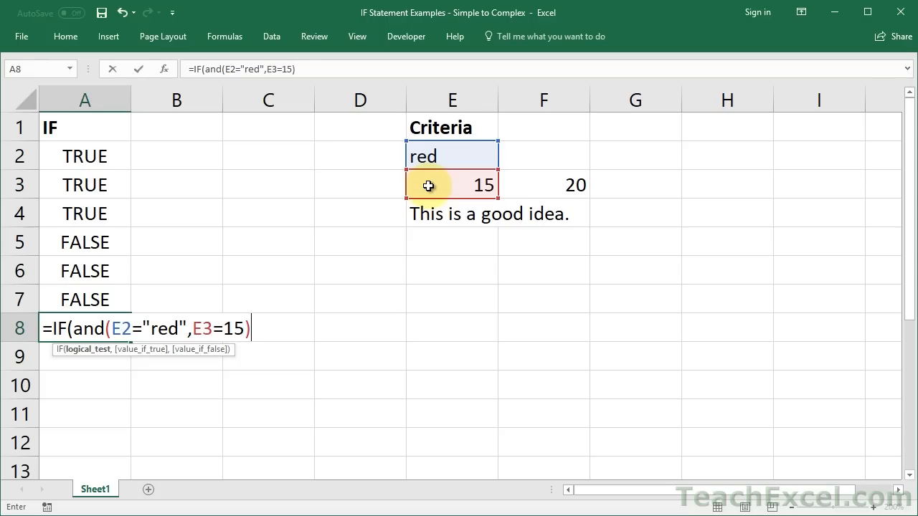
type(",true,")
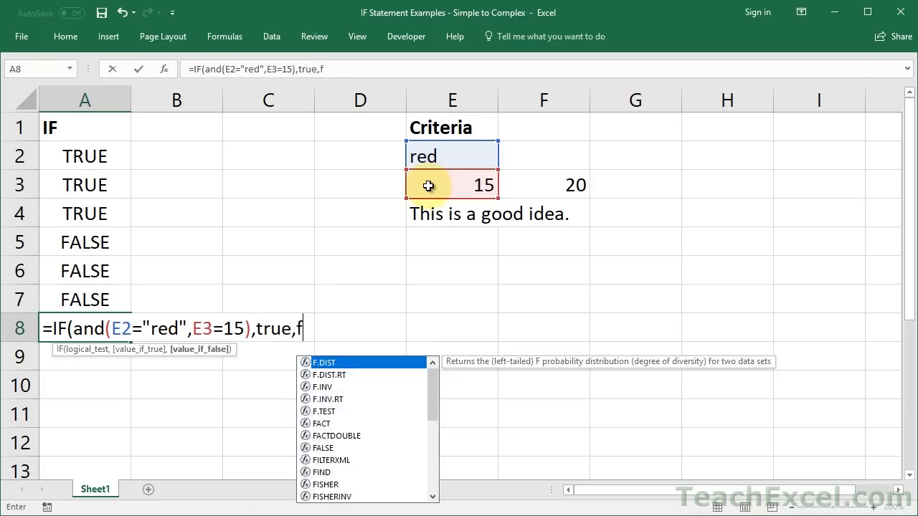
type("false)")
key("ctrl+Return")
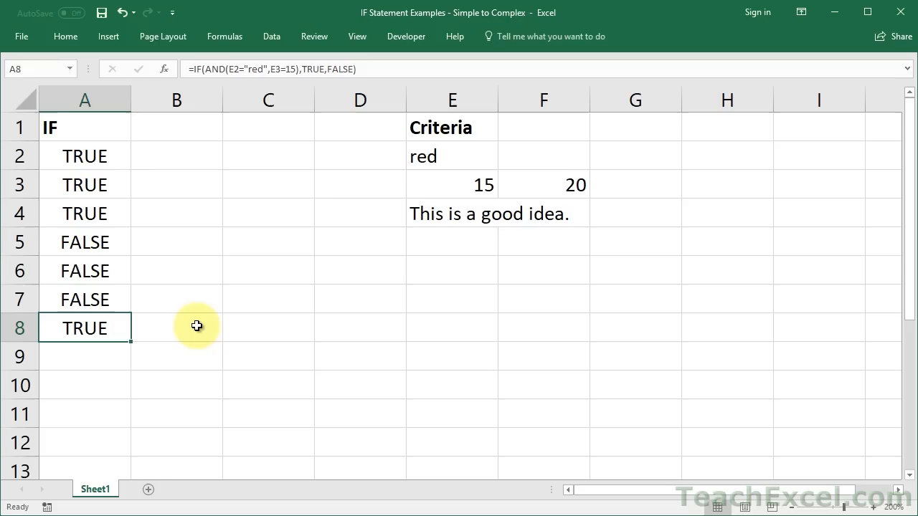
- Change the number condition in the A8 formula to E3<>15 and review the formula's AND function
double_click(55, 330)
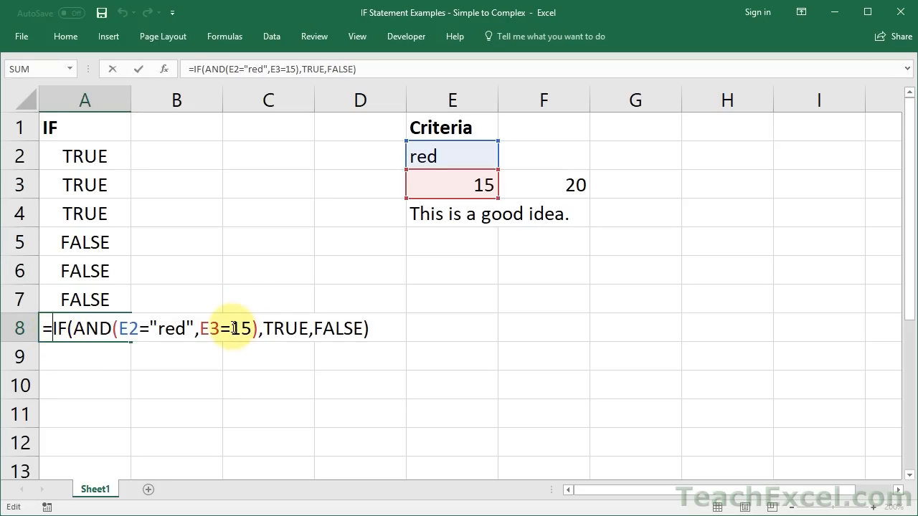
left_click(236, 331)
key("BackSpace")
type("<>")
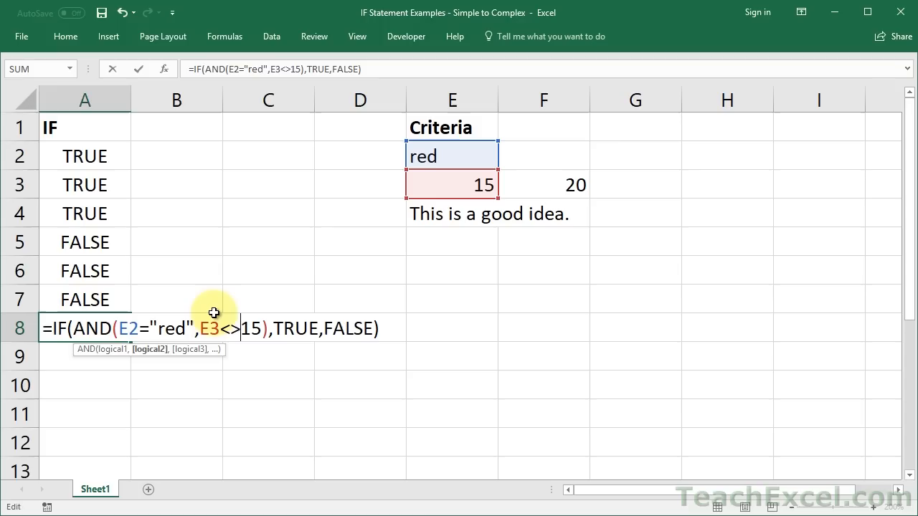
key("ctrl+Return")
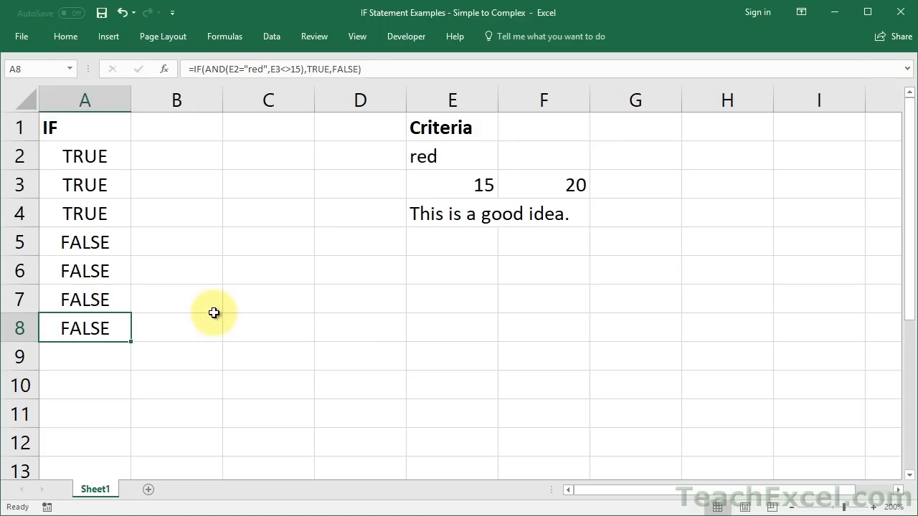
double_click(74, 329)
left_click_drag(74, 328, 113, 328)
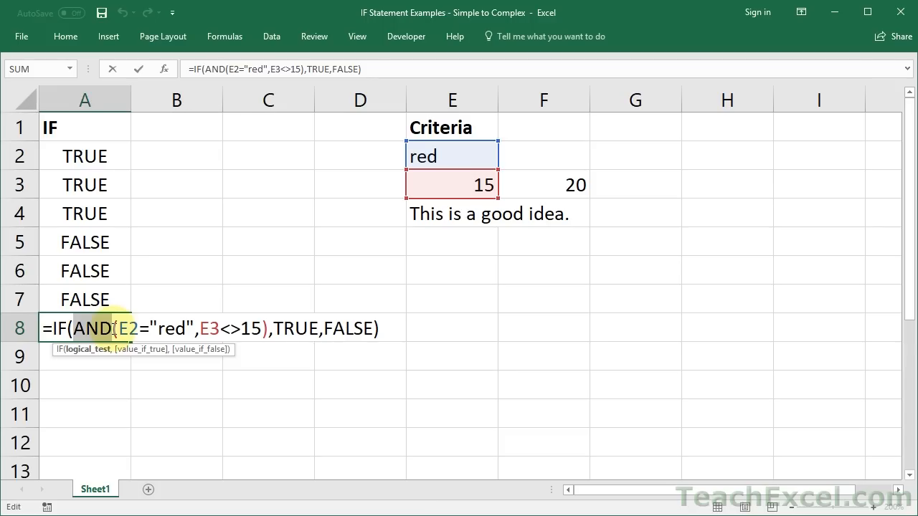
key("Escape")
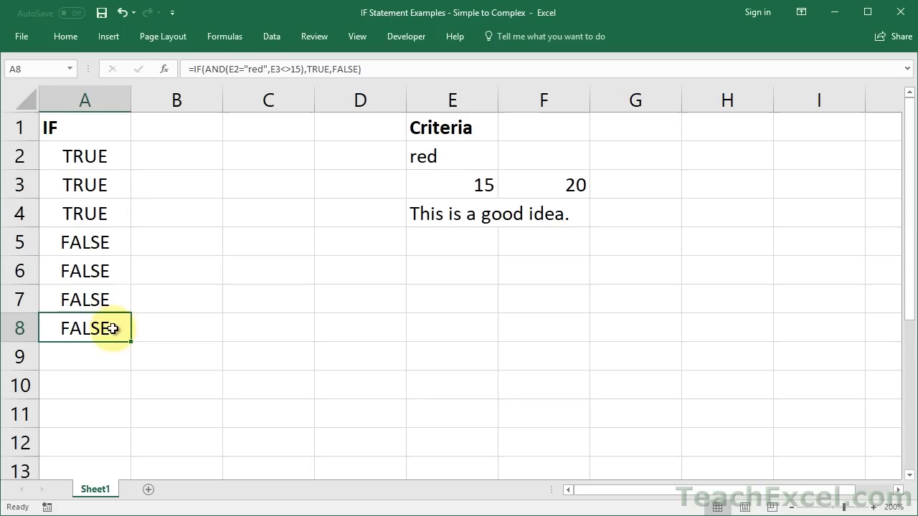
- Enter the formula =IF(OR(E2="red",E3<>15),TRUE,FALSE) in cell A9 to accept either the colour or number condition
key("Down")
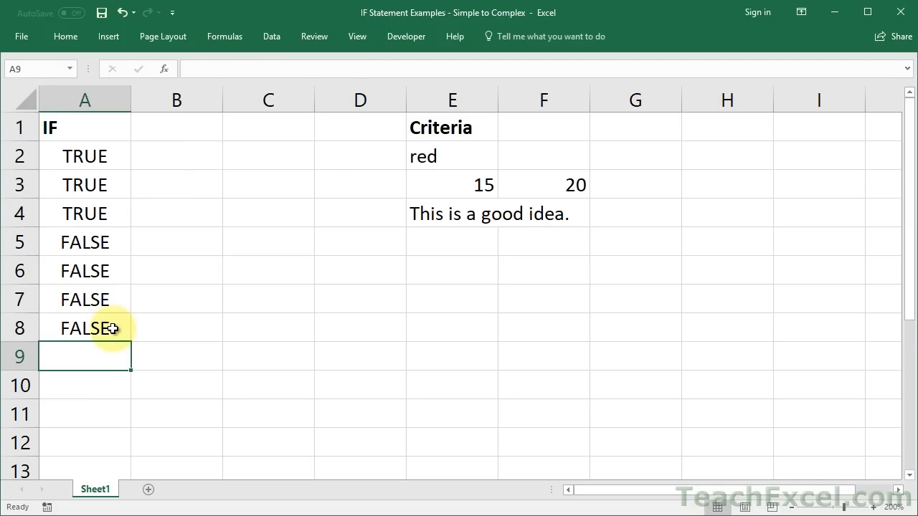
type("=if")
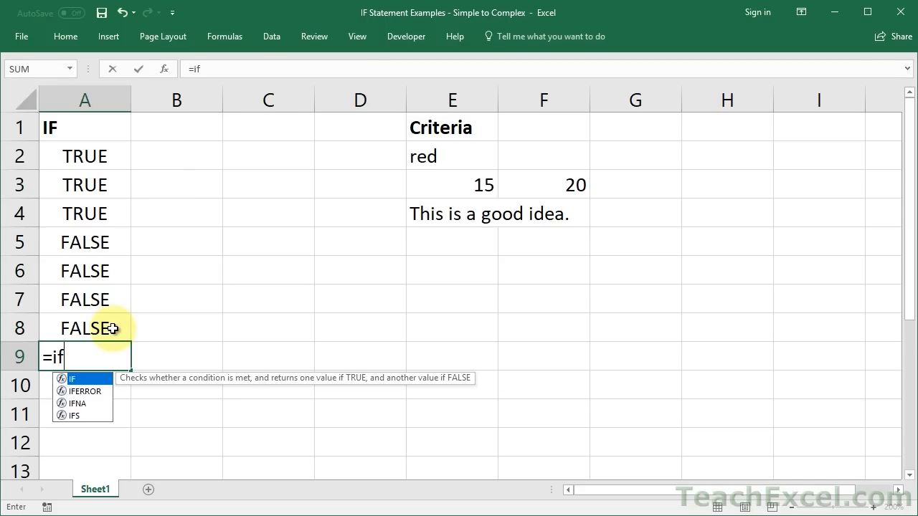
key("Tab")
type("or")
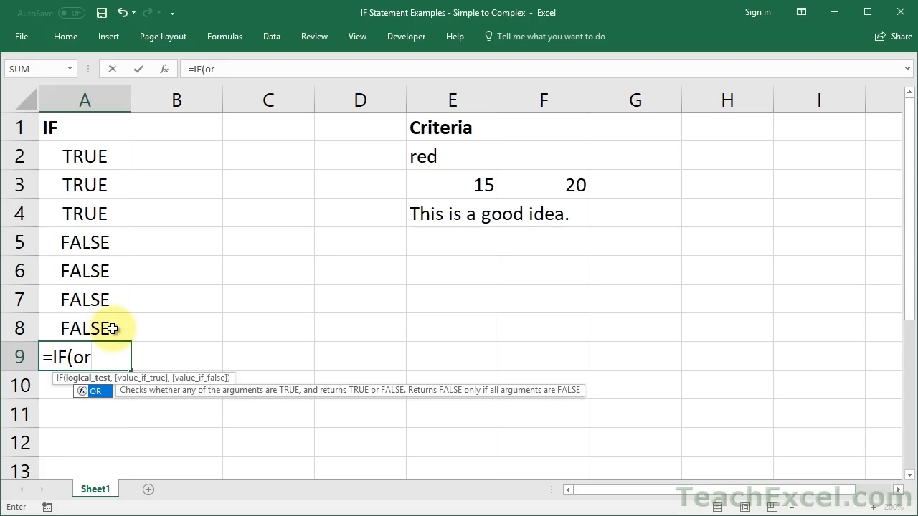
type("(")
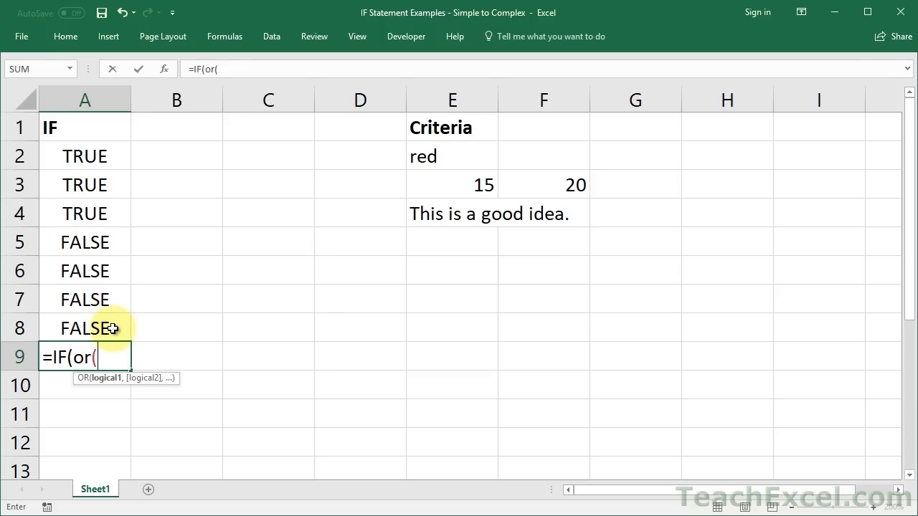
left_click(420, 155)
type("=\"red\",")
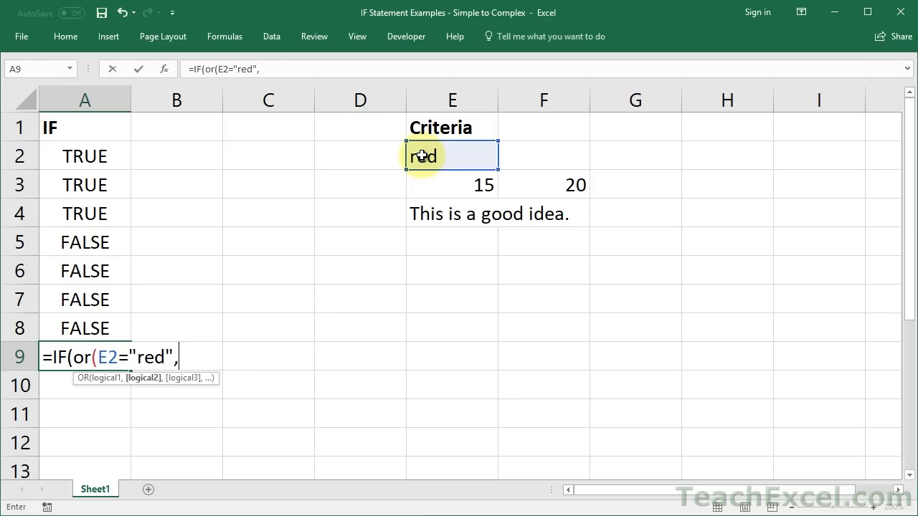
left_click(423, 185)
type("<>15")
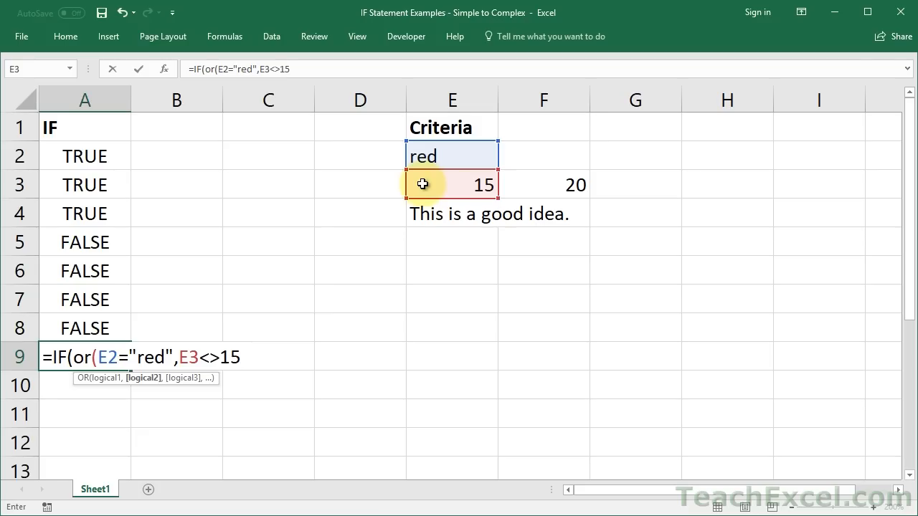
type("),tr")
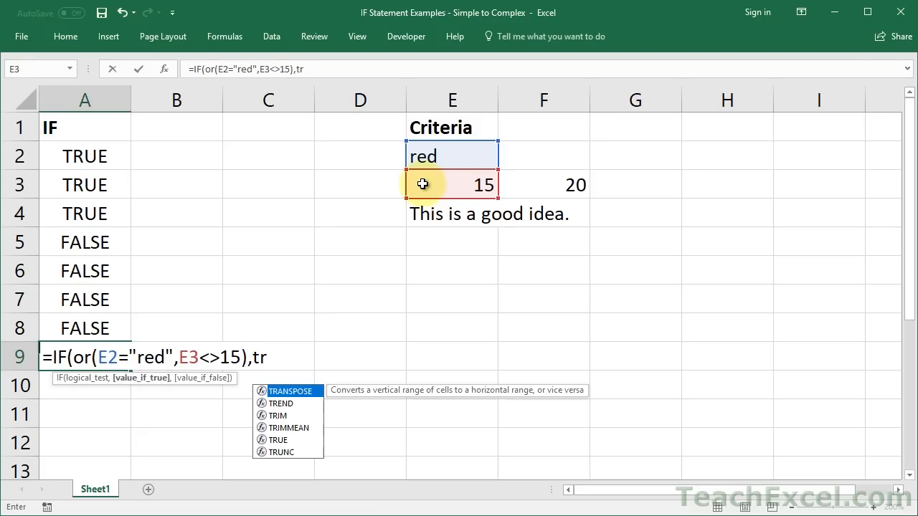
type("ue,false")
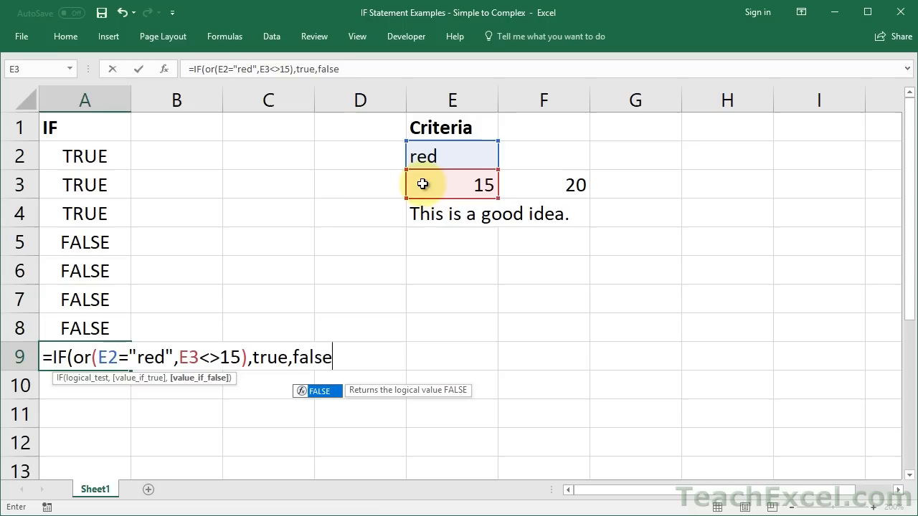
type(")")
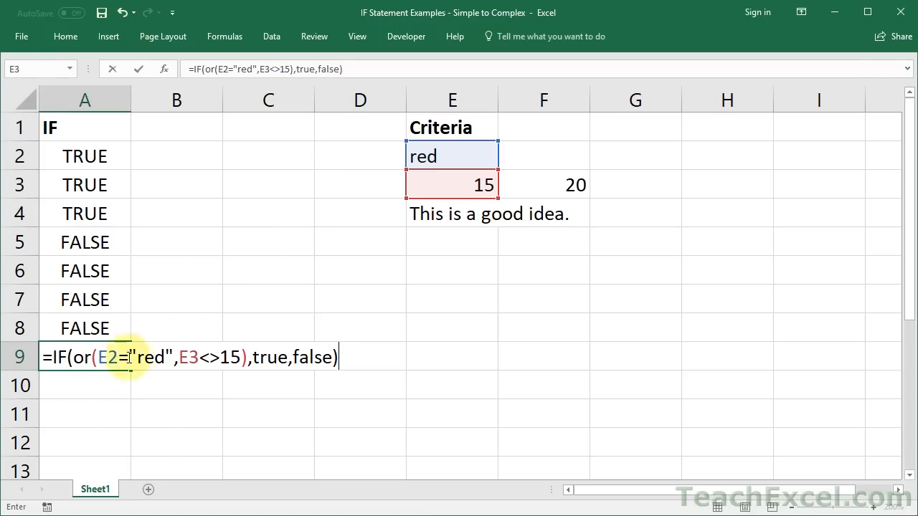
key("ctrl+Return")
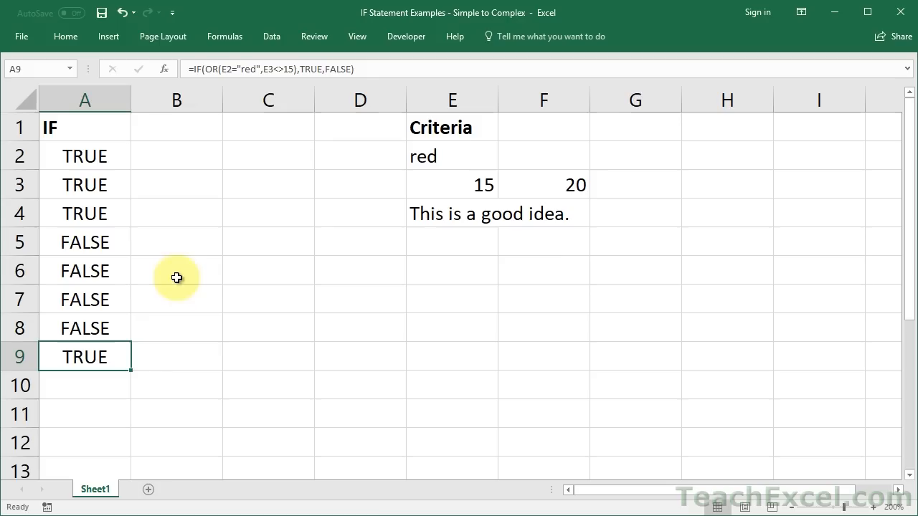
- Try E2<>"red" as the colour condition in the A9 formula and restore it to E2="red"
double_click(106, 357)
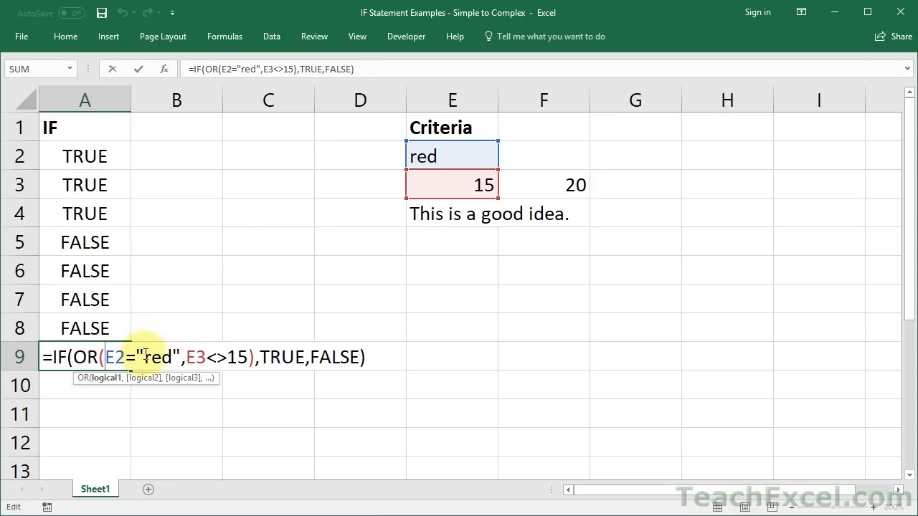
key("BackSpace")
type("<>")
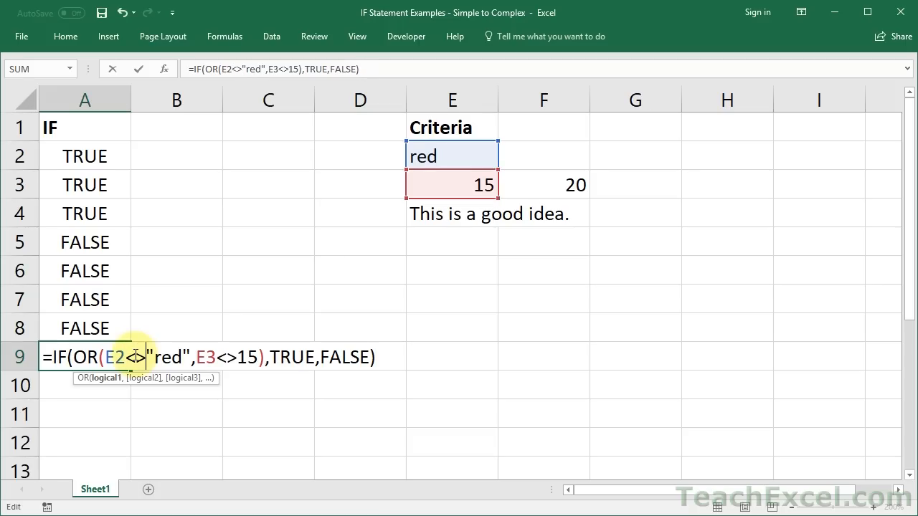
key("ctrl+Return")
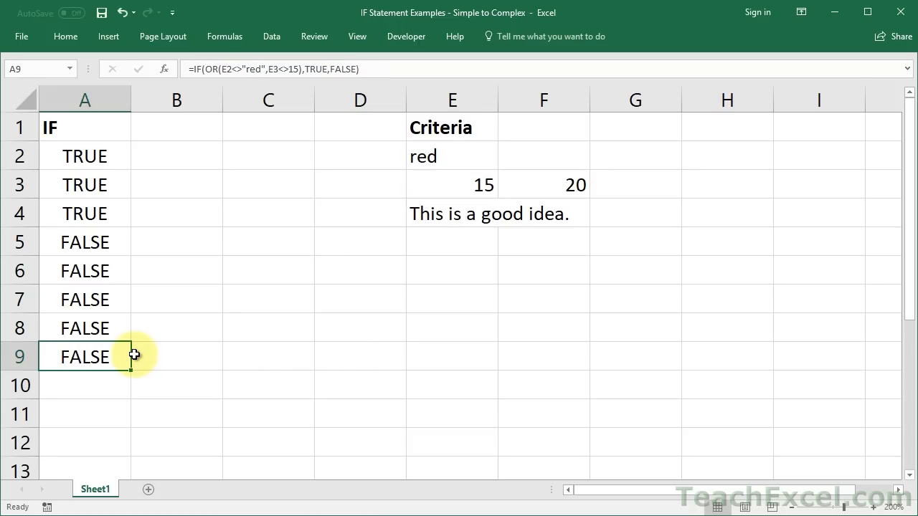
double_click(99, 353)
key("BackSpace")
key("BackSpace")
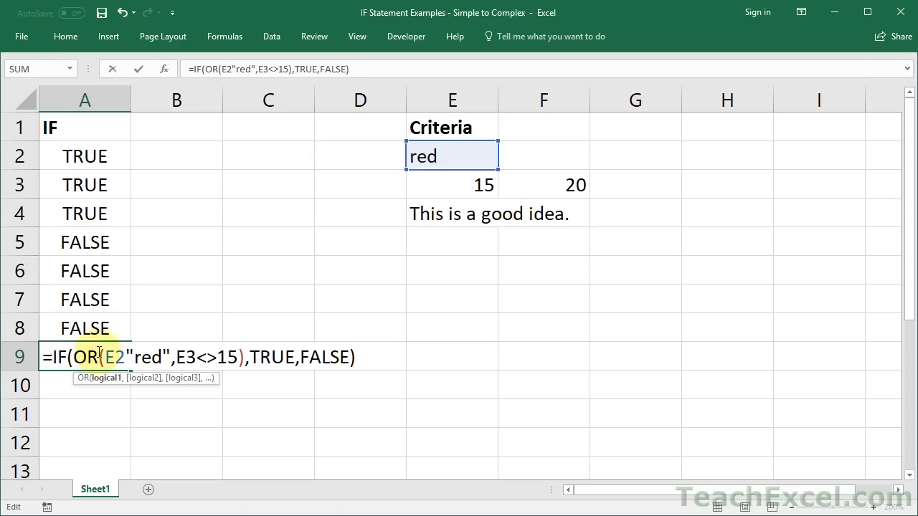
type("=")
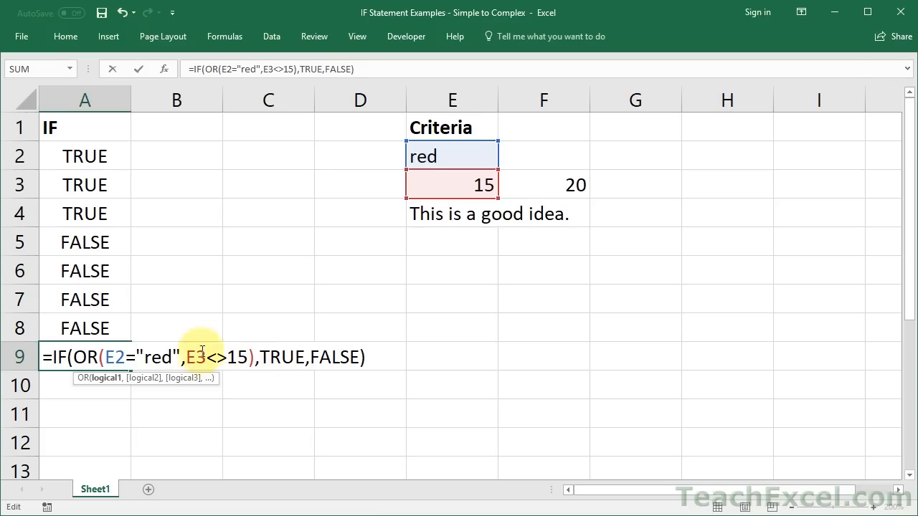
key("Return")
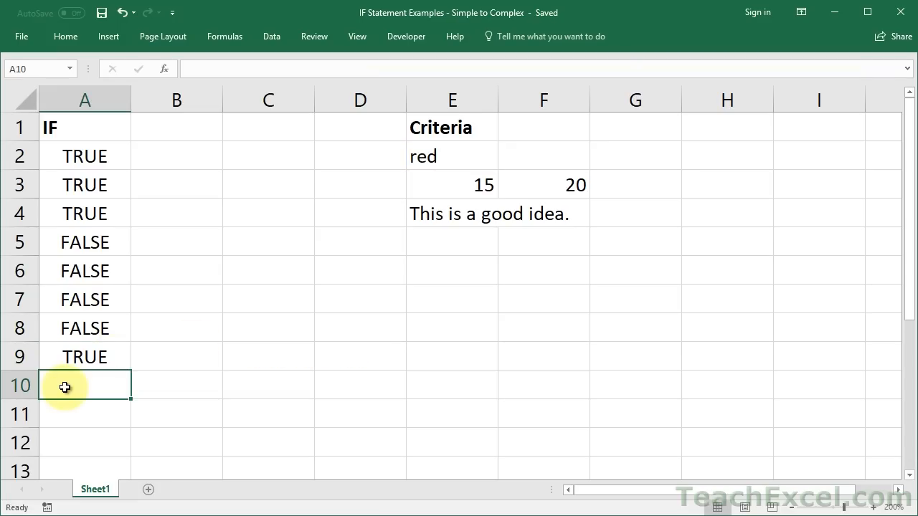
- Enter the formula =IF(LEN(E4)>5,TRUE,FALSE) in cell A10 to test whether the E4 text exceeds five characters
left_click(425, 221)
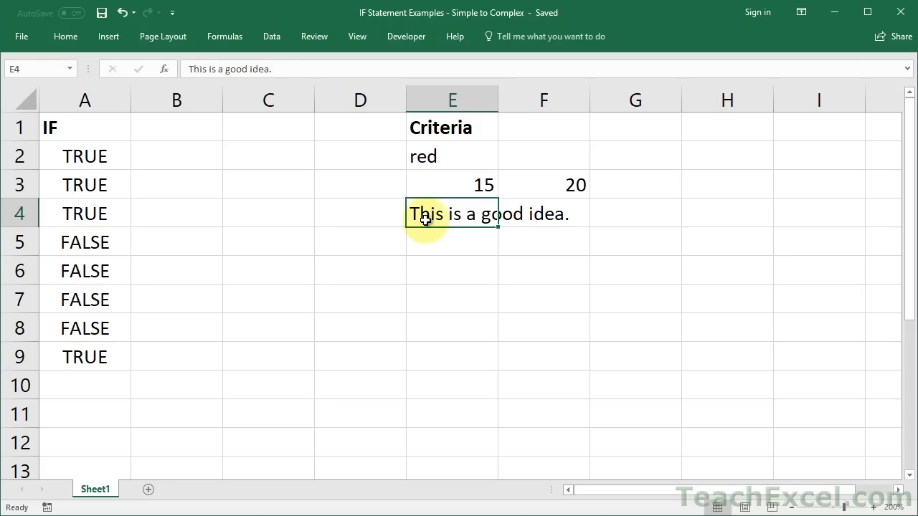
left_click(98, 388)
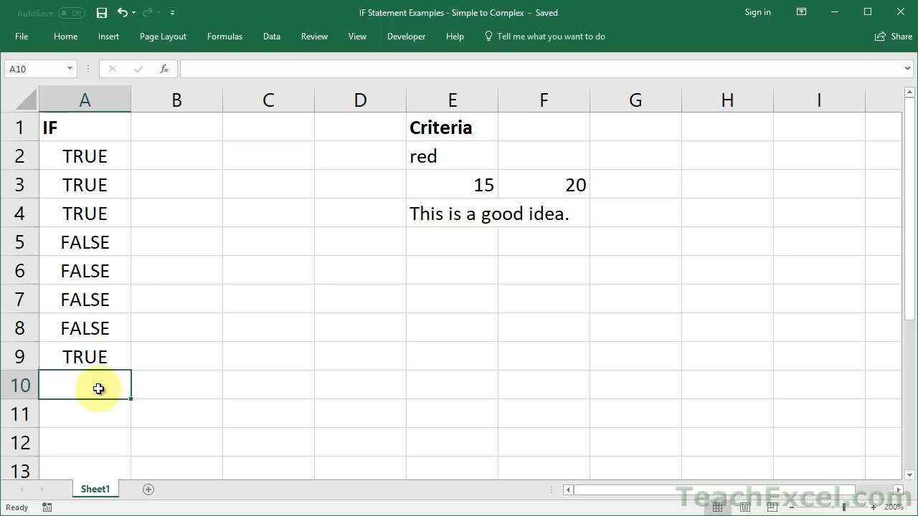
type("=if")
key("Tab")
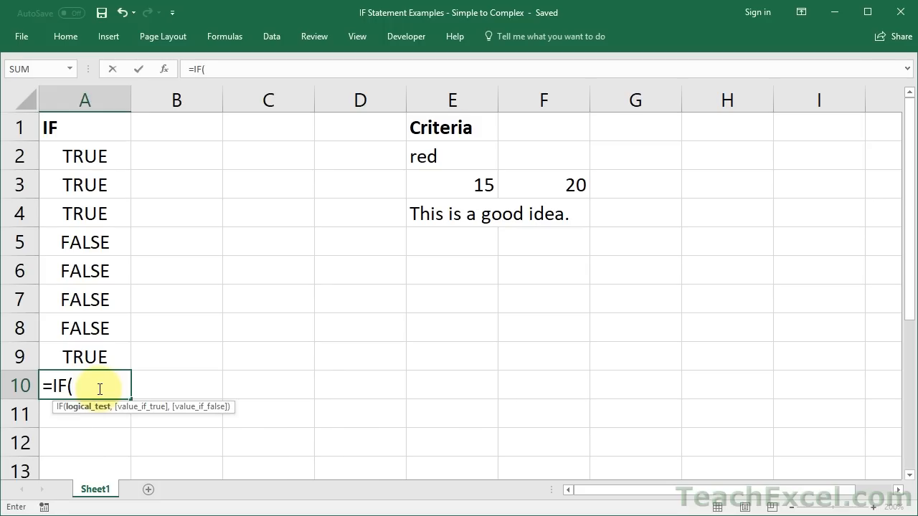
type("len")
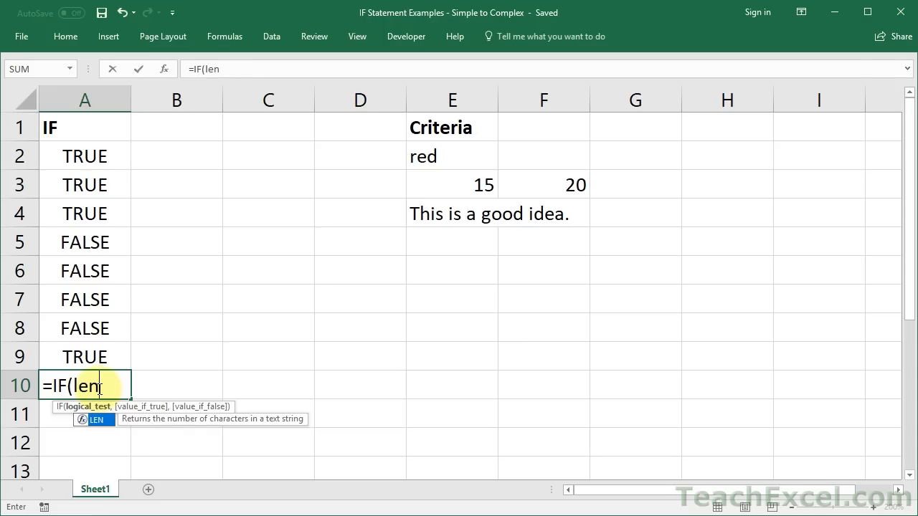
type("(")
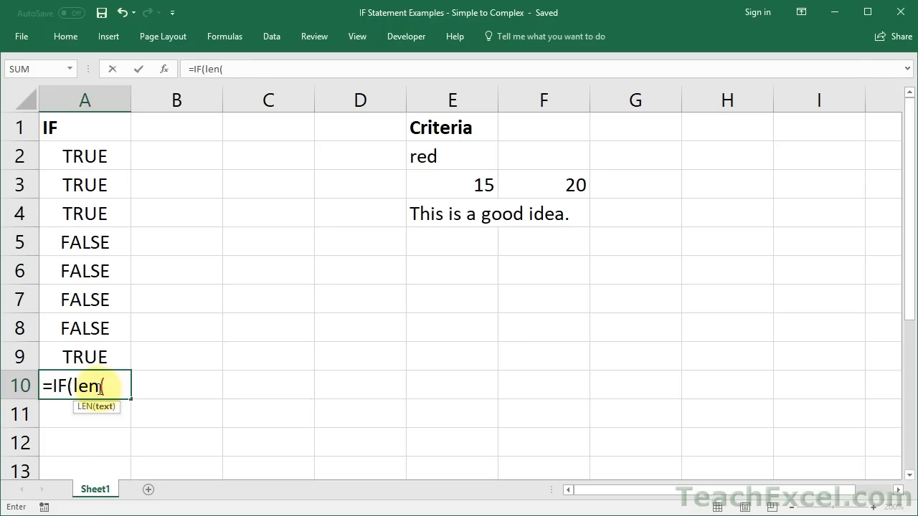
left_click(428, 214)
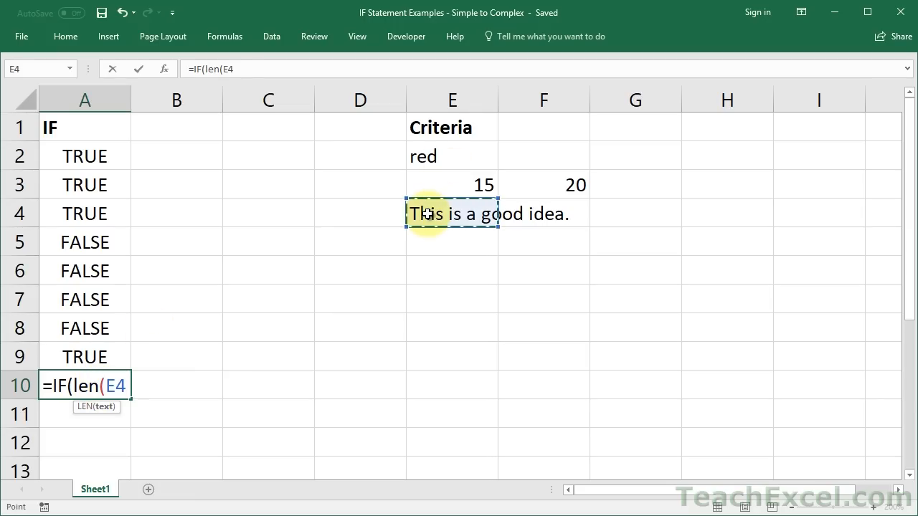
type(")")
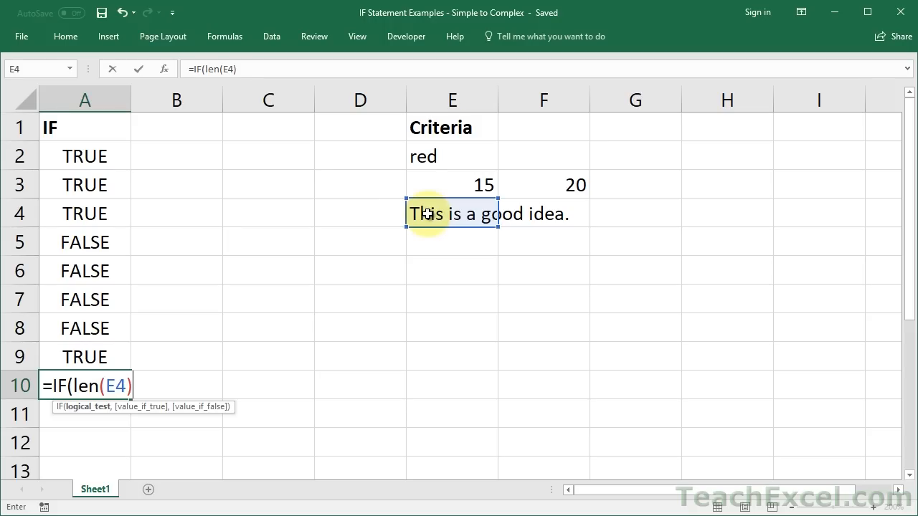
type(">5")
type(",tru")
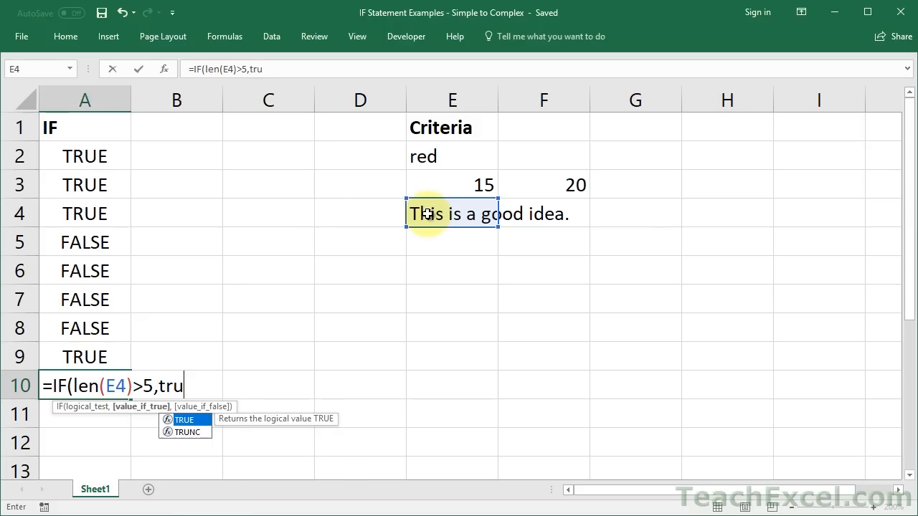
type("e,false")
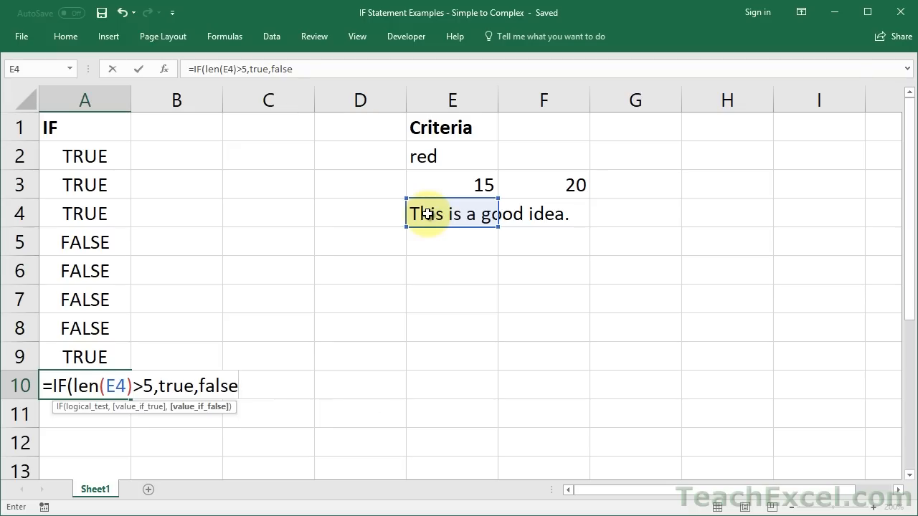
type(")")
key("ctrl+Return")
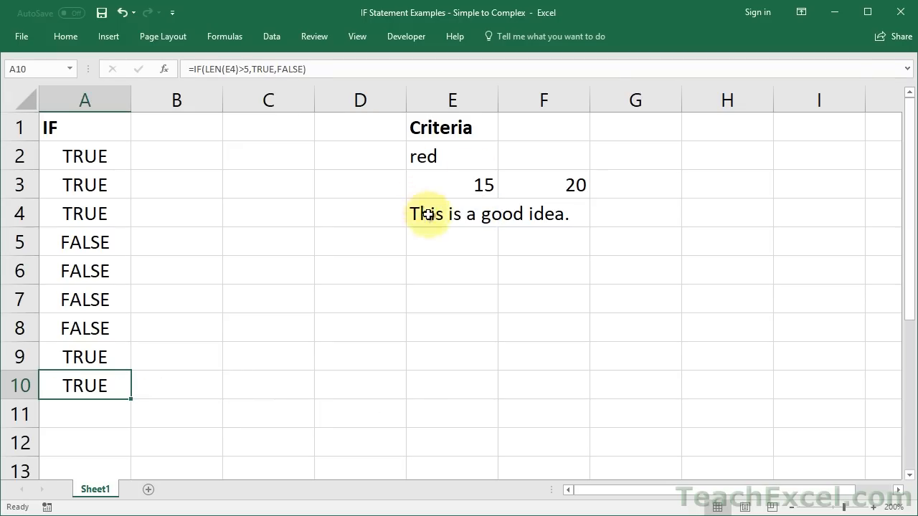
- Try the text "ok" in E4 to check the length formula in A10, and undo the change
left_click(427, 214)
type("ok")
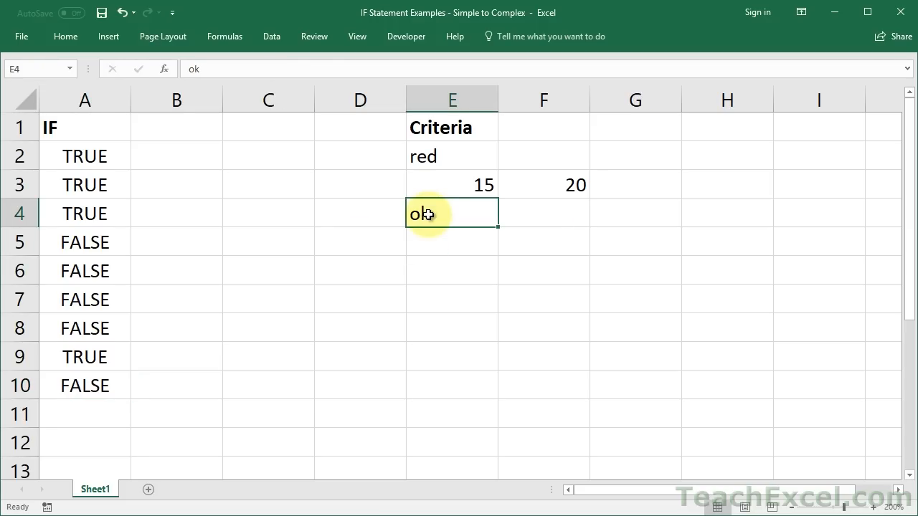
key("ctrl+Return")
left_click(79, 385)
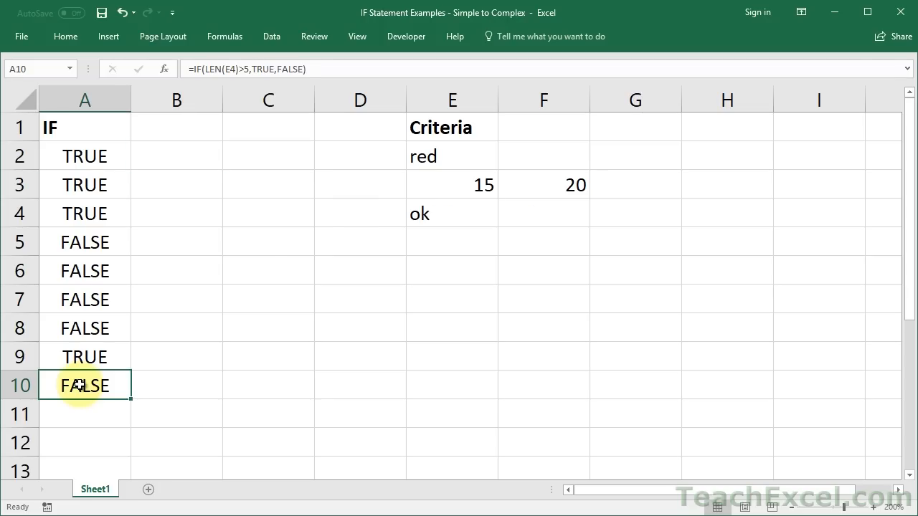
key("ctrl+z")
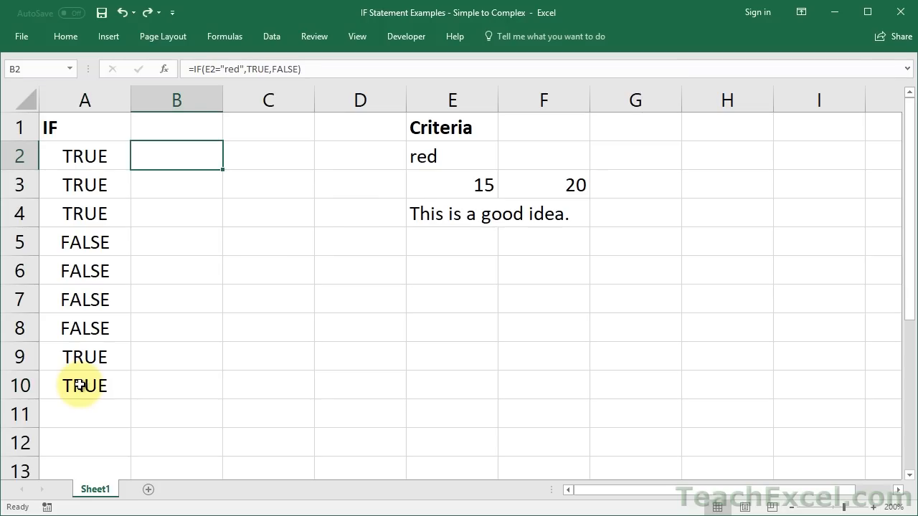
- Clear cell B2 and enter =IF(LEFT(E4,4)="this",TRUE,FALSE) there to test the first four characters of E4
key("Delete")
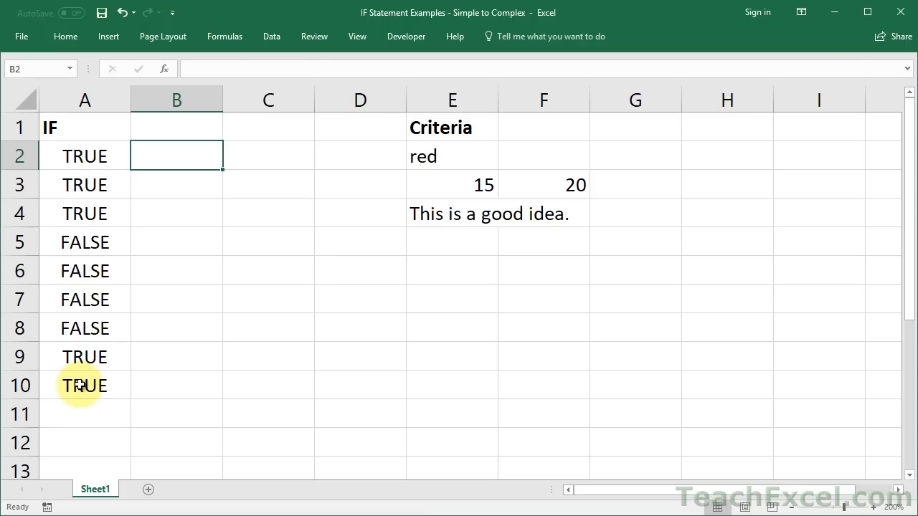
type("=if")
key("Tab")
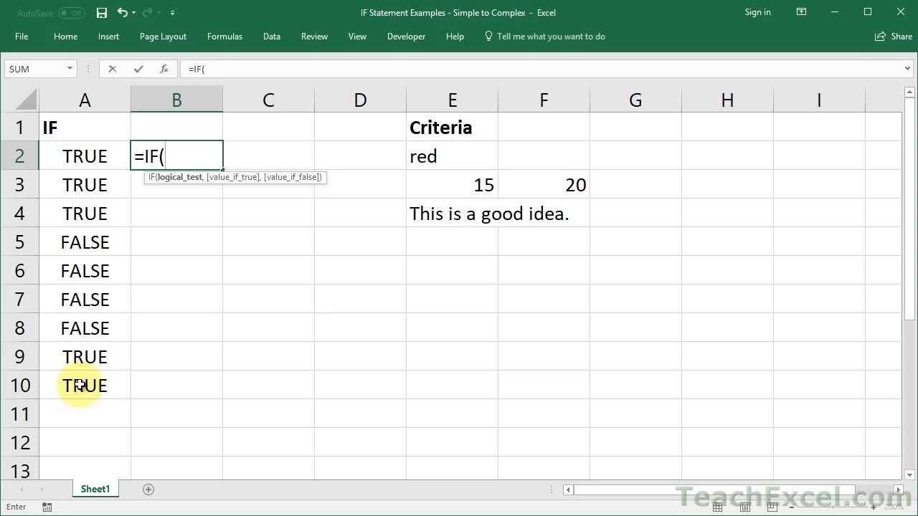
type("left")
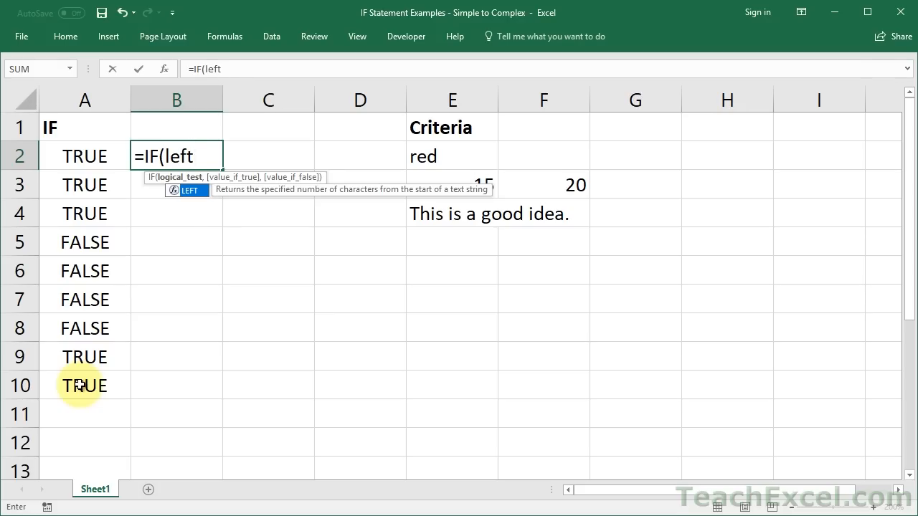
type("(")
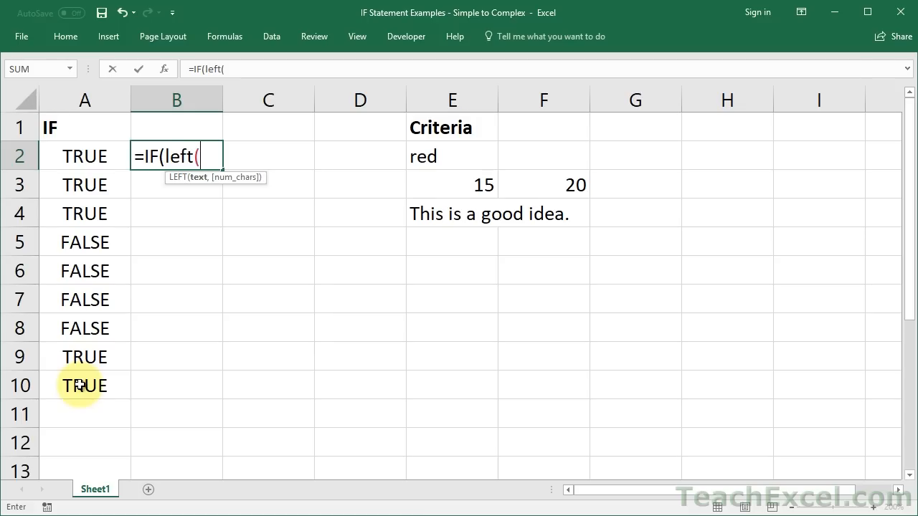
left_click(428, 225)
type(",")
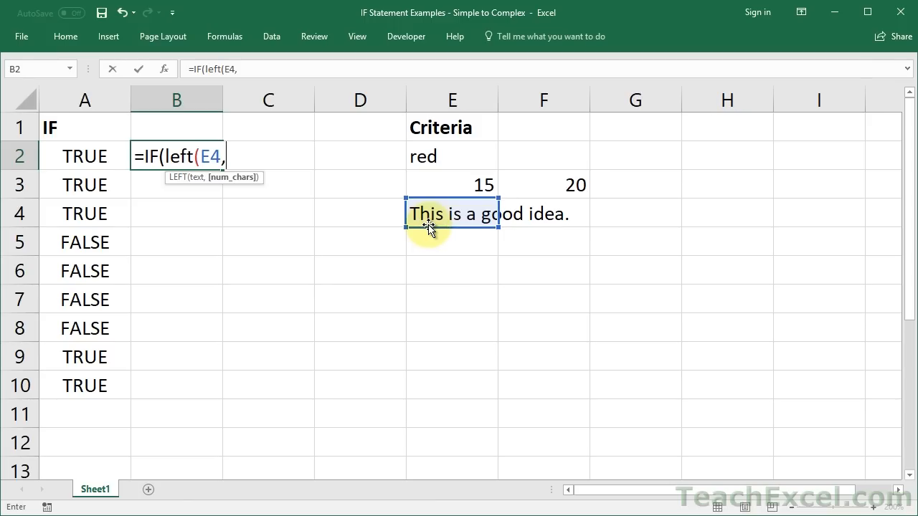
type("4)")
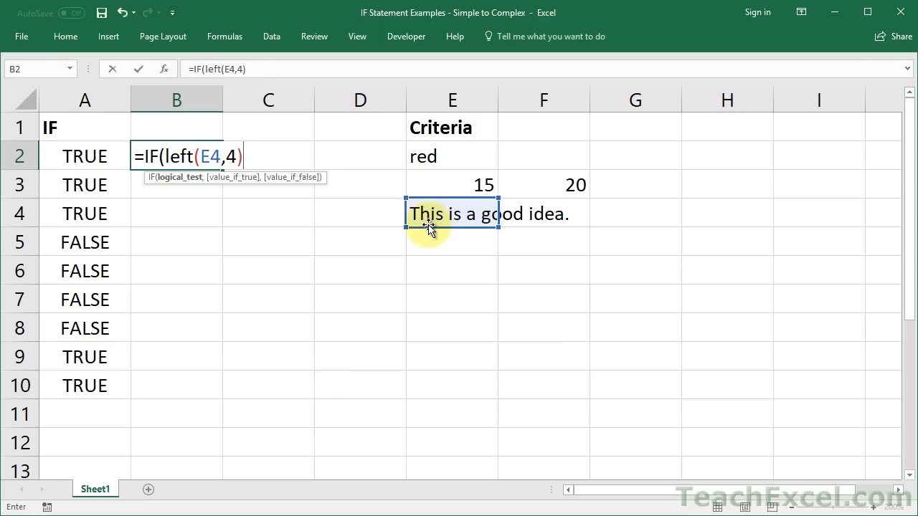
type("=\"this\"")
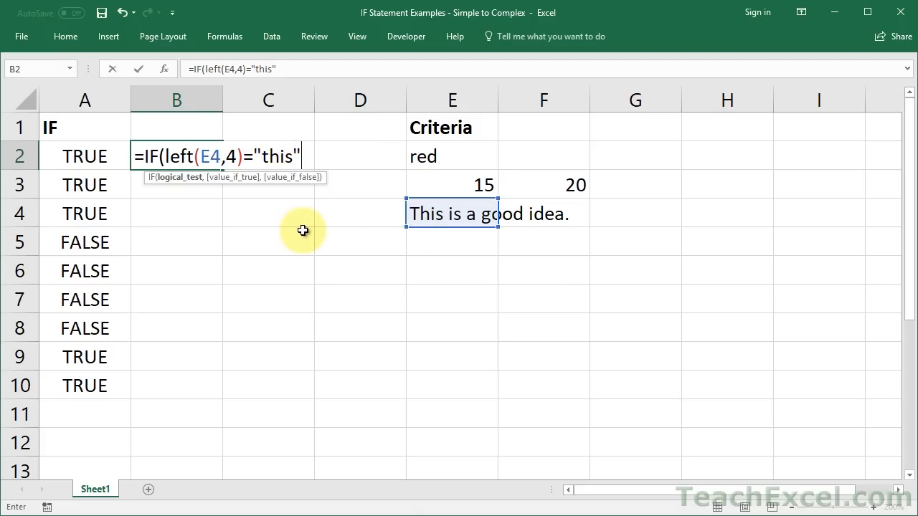
type(",true")
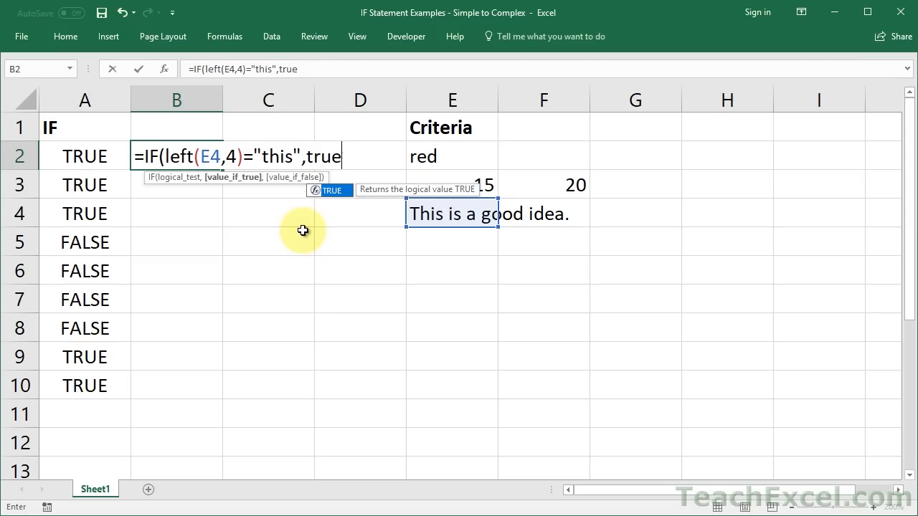
type(",false")
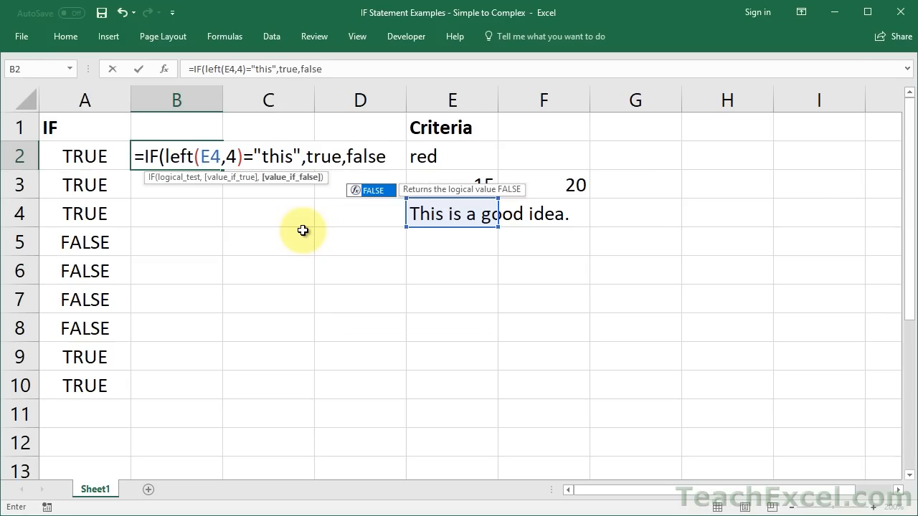
type(")")
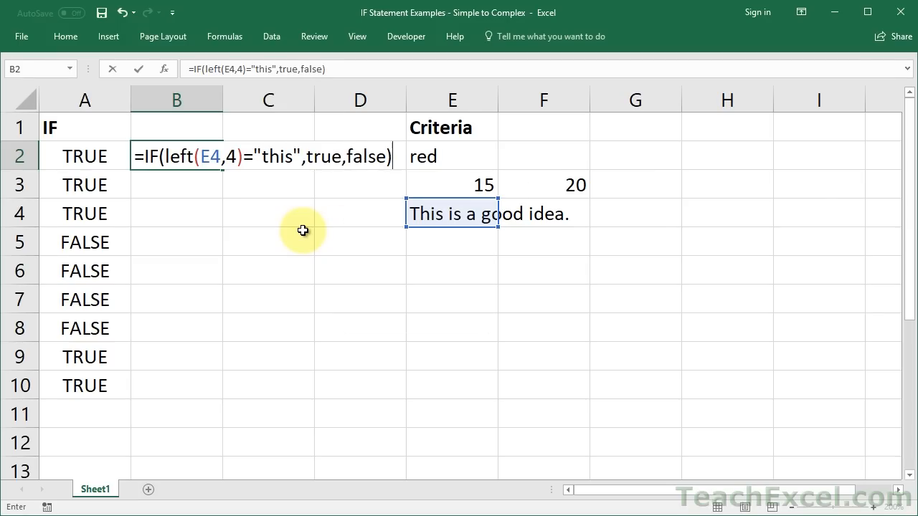
key("ctrl+Return")
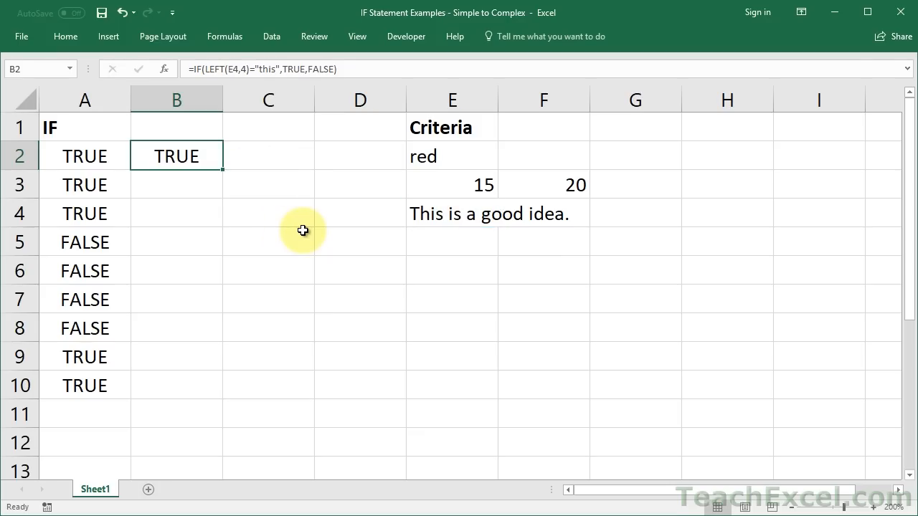
- Try changing "This" to "Thias" in E4 to check the LEFT formula in B2, and undo the edit
double_click(445, 213)
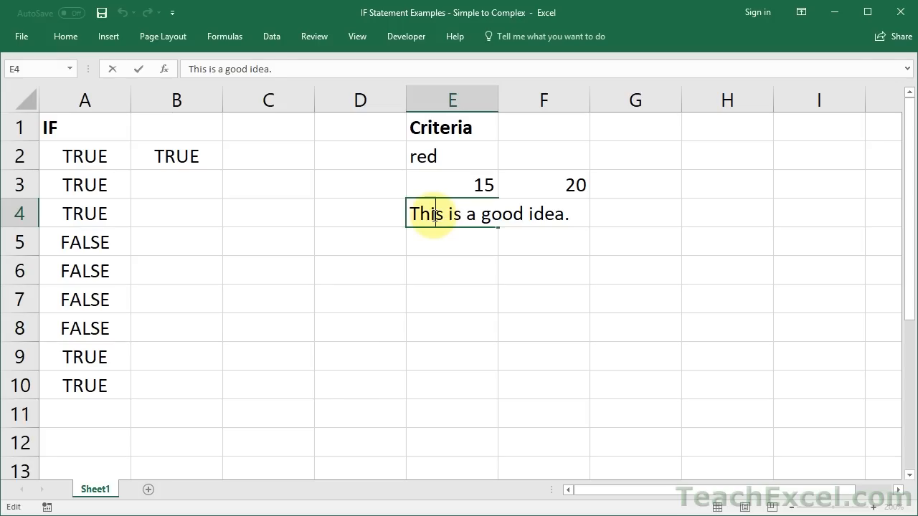
type("a")
key("Return")
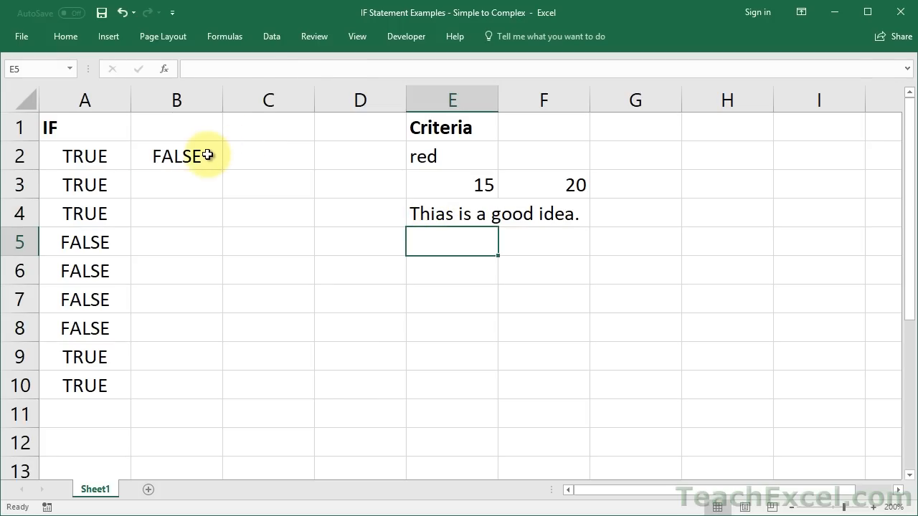
left_click(207, 155)
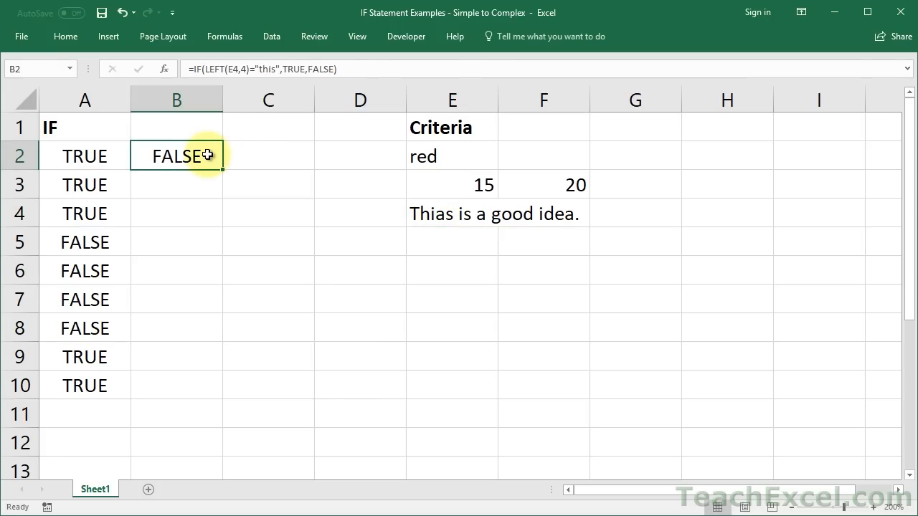
key("ctrl+z")
- Enter the formula =IF(RIGHT(E4,4)="idea",TRUE,FALSE) in cell B3 to test the last four characters of E4
left_click(207, 155)
key("Down")
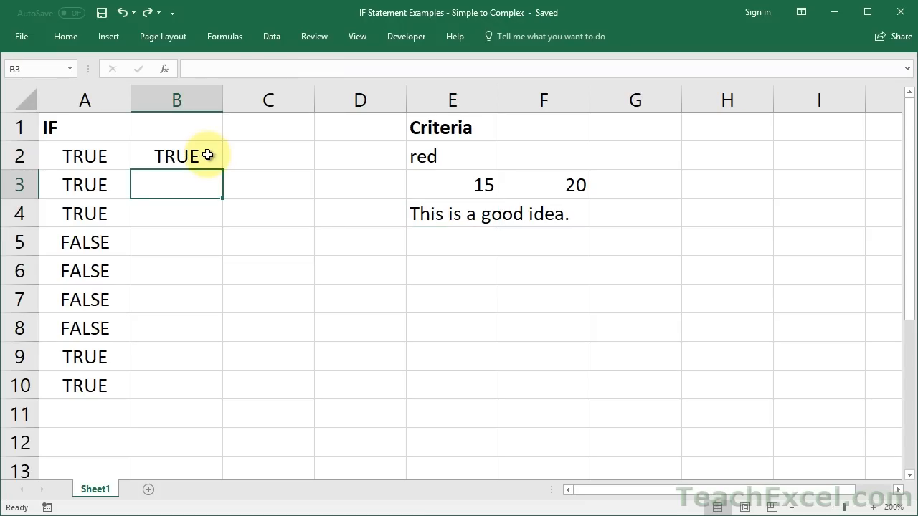
type("=")
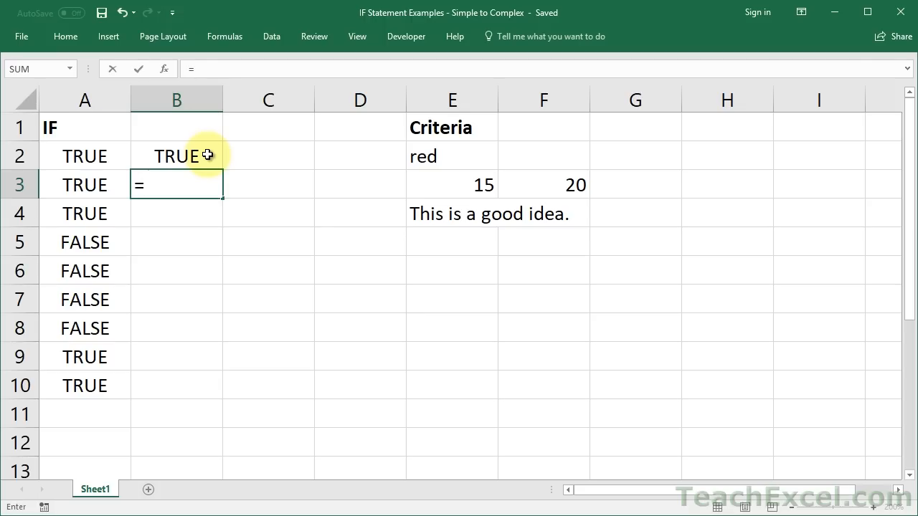
type("IF(right(")
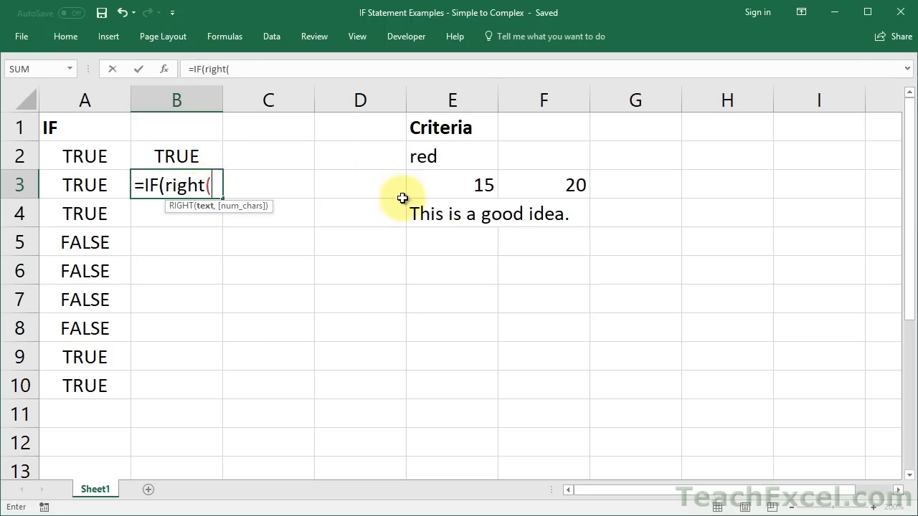
left_click(424, 213)
type(",")
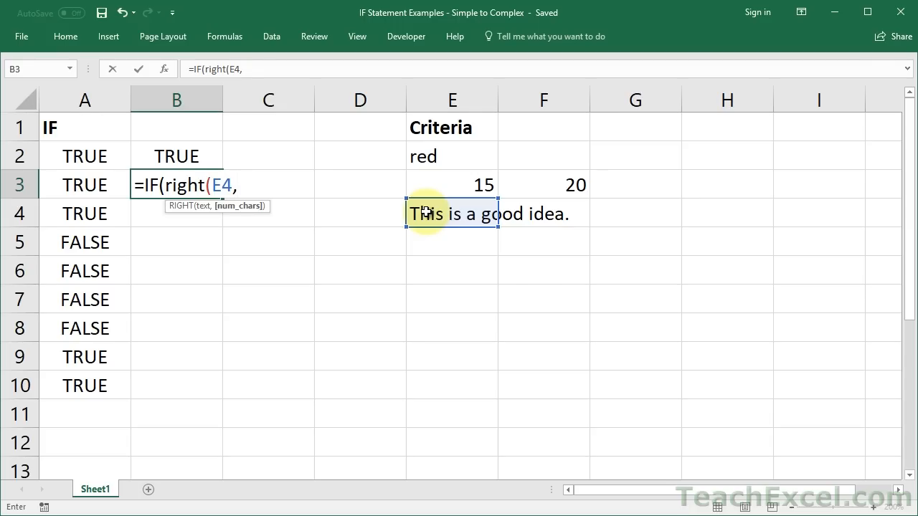
type("4)=\"idea\"")
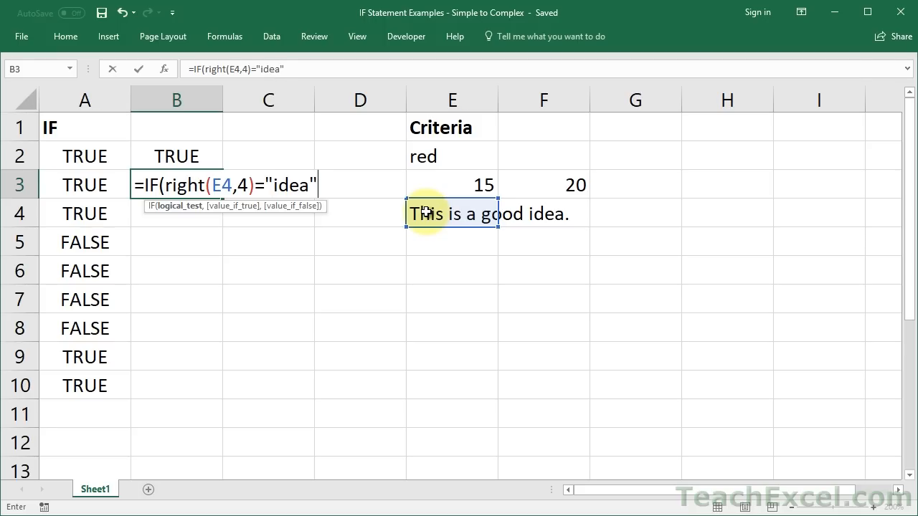
type(",true")
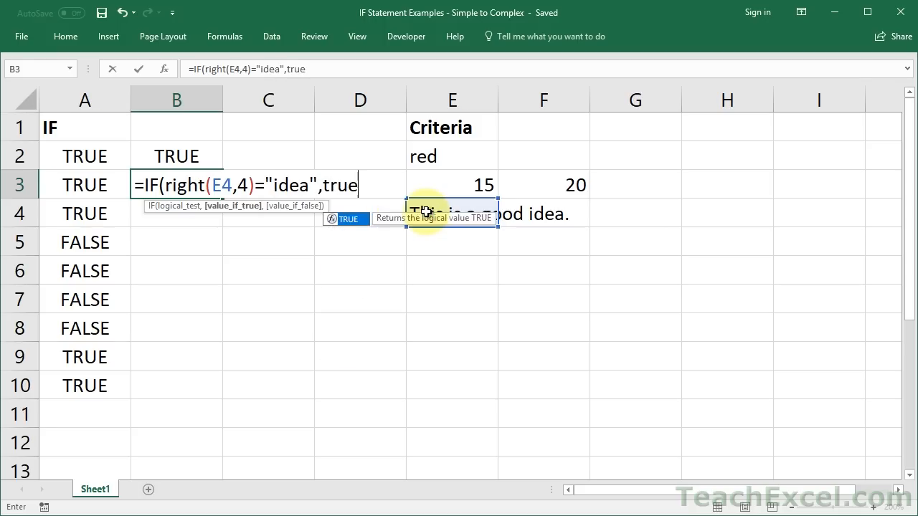
type(",false)")
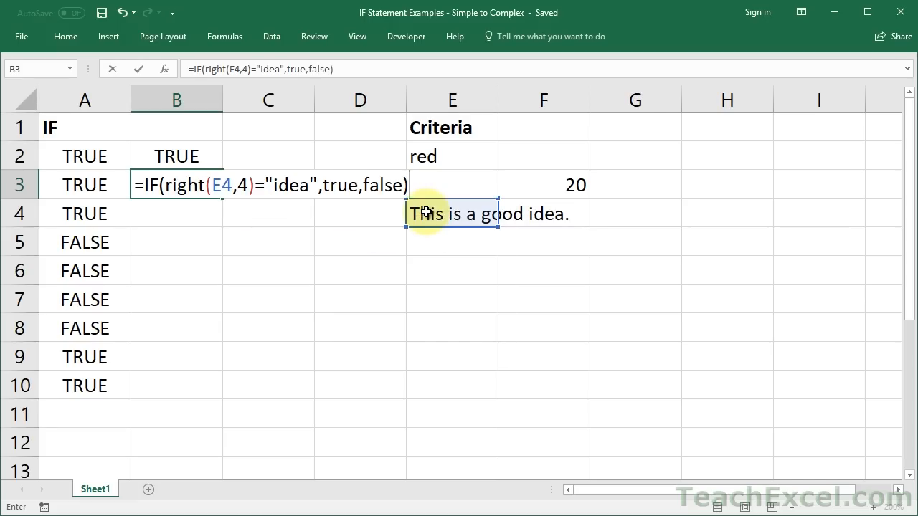
key("ctrl+Return")
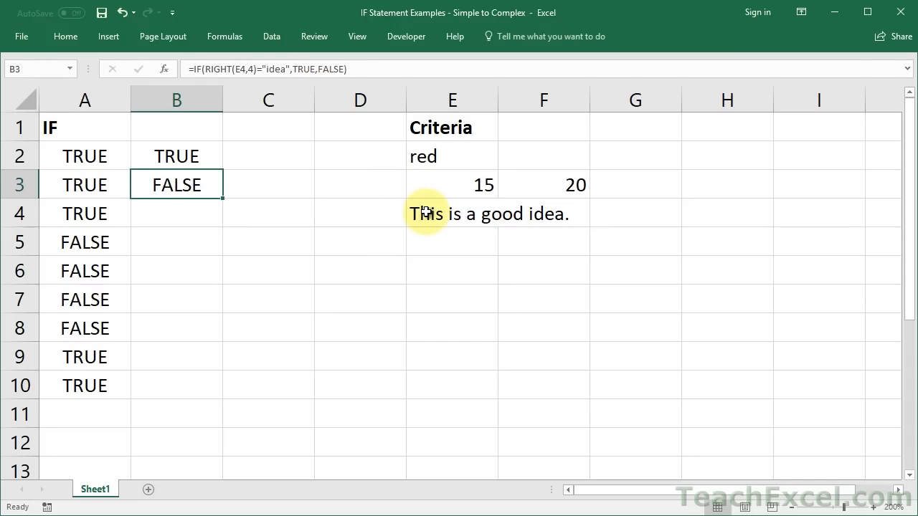
- Examine the closing characters of the sentence in E4, comparing the word "idea" with the last four characters
left_click(425, 212)
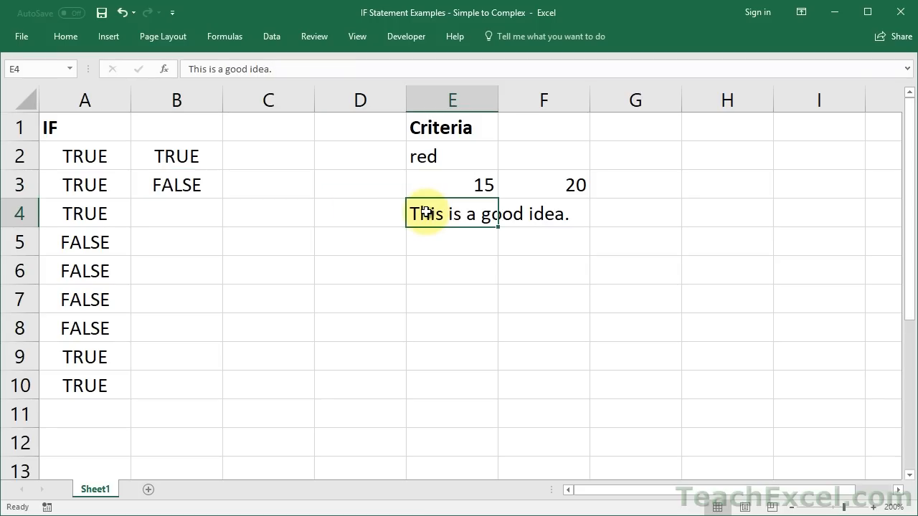
double_click(425, 212)
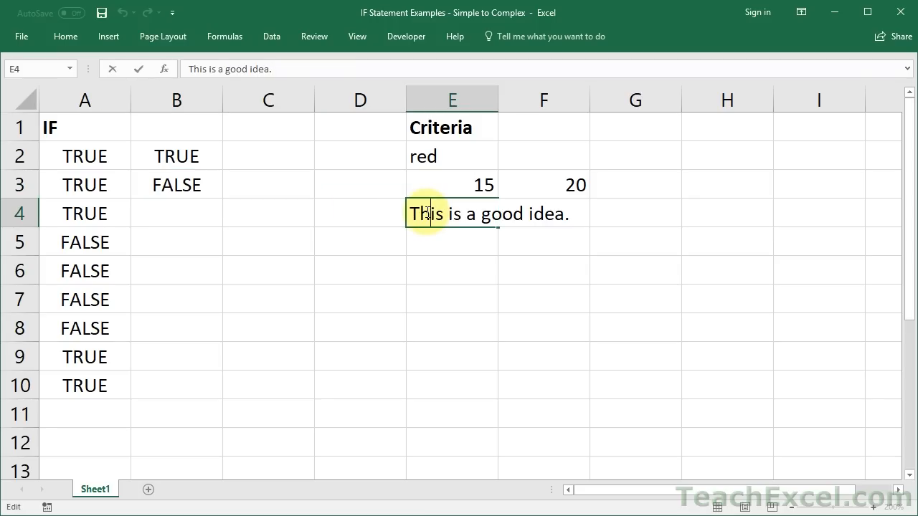
left_click(566, 213)
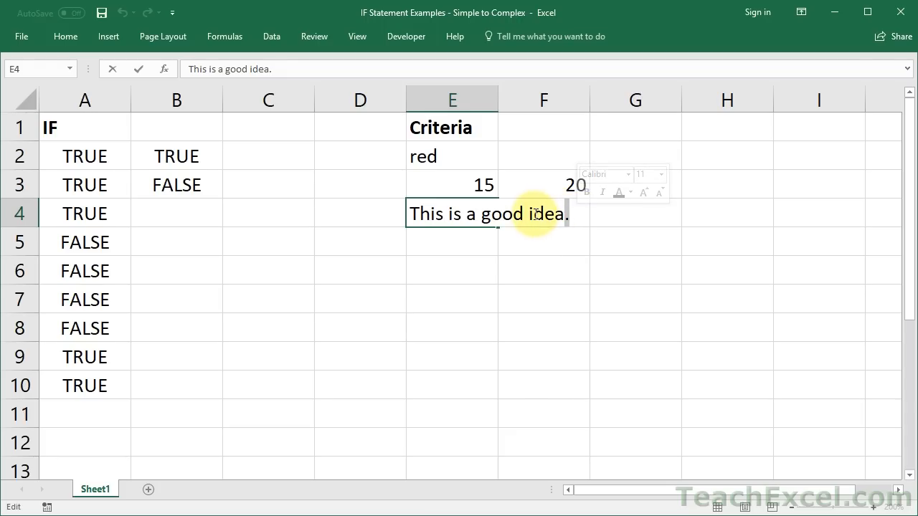
left_click_drag(536, 214, 583, 213)
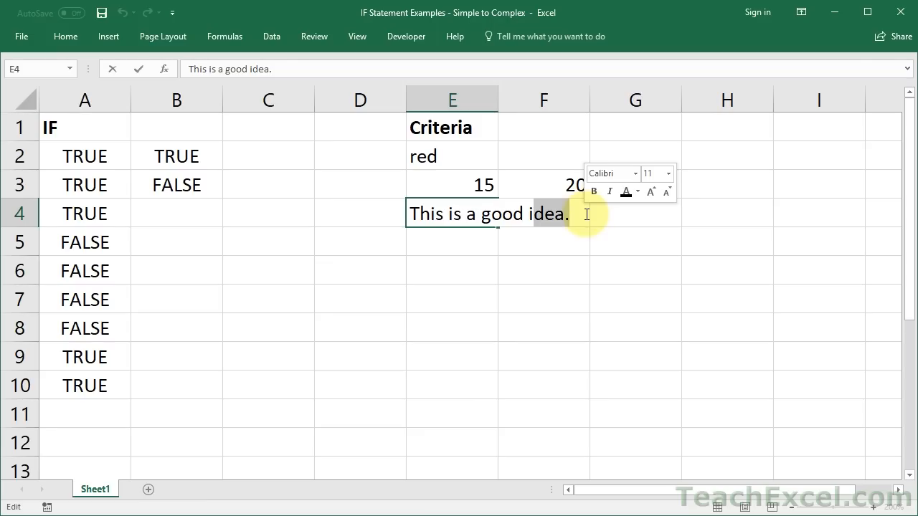
left_click_drag(529, 213, 564, 214)
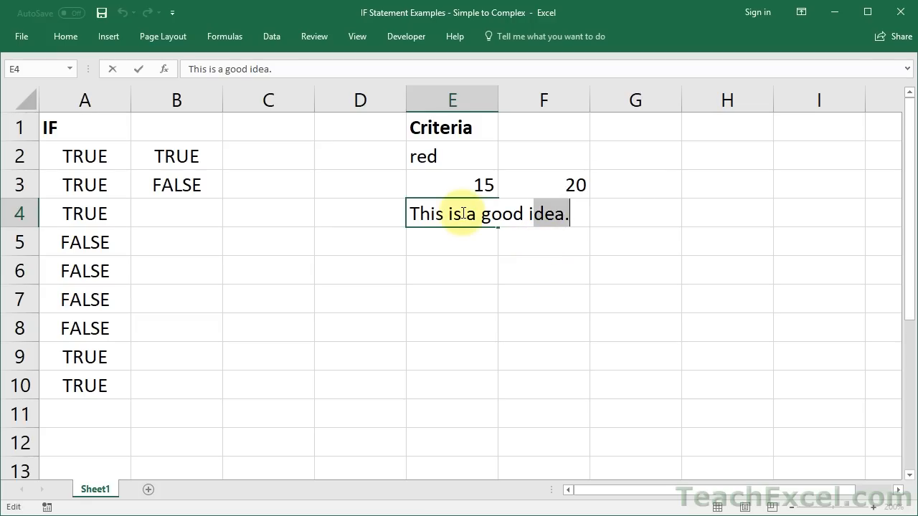
left_click(175, 214)
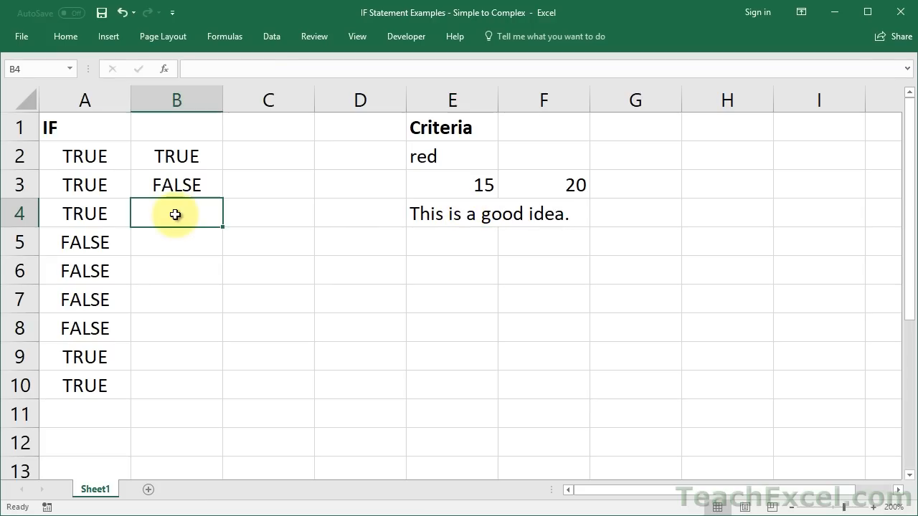
left_click(428, 212)
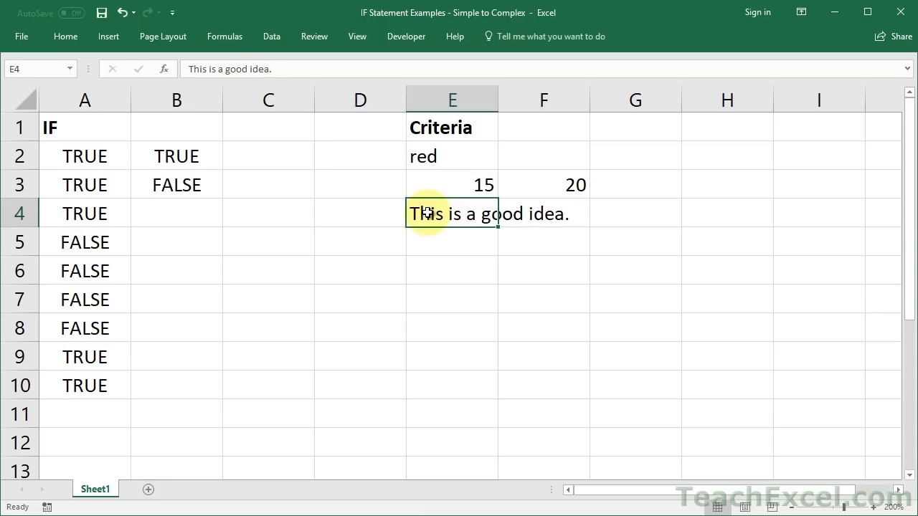
- Start an IF formula in cell B4
left_click(174, 208)
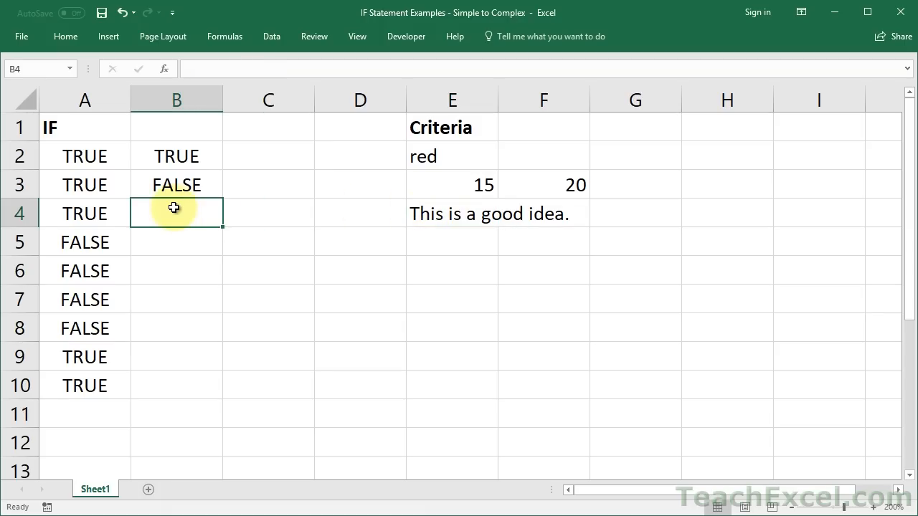
type("=i")
key("Tab")
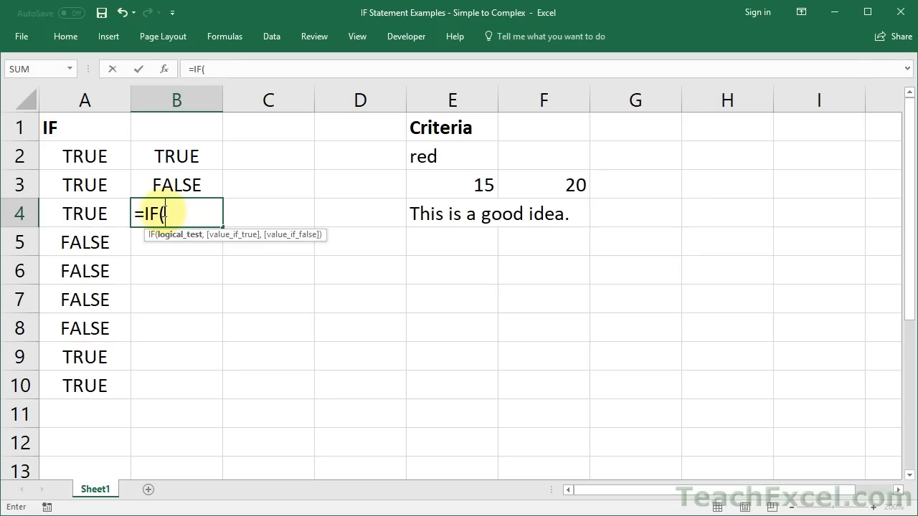
type("find")
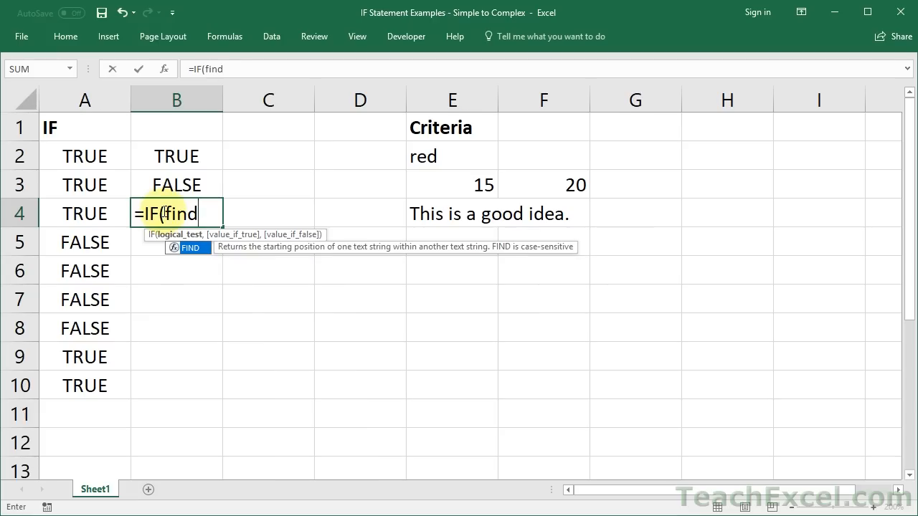
key("BackSpace")
key("BackSpace")
key("BackSpace")
key("BackSpace")
- Add SEARCH("good",E4) to the IF formula in B4 to look for the word in the sentence
type("search")
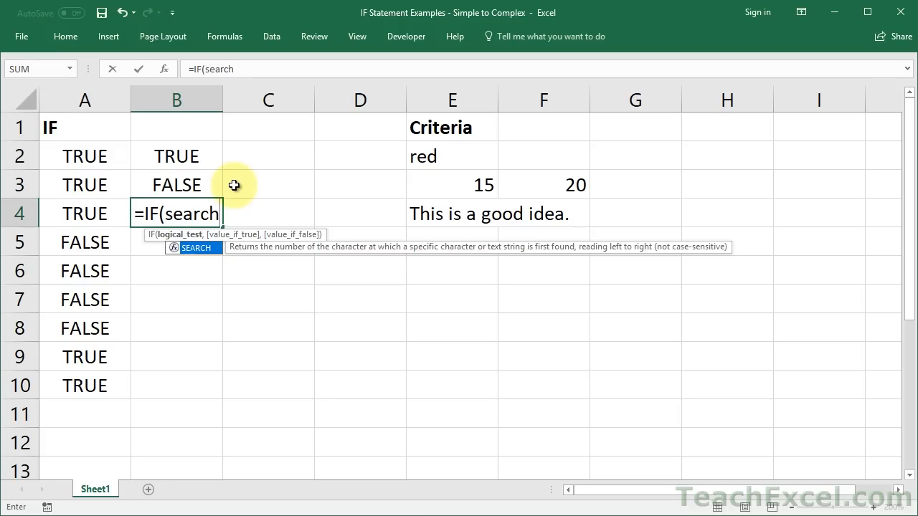
type("(")
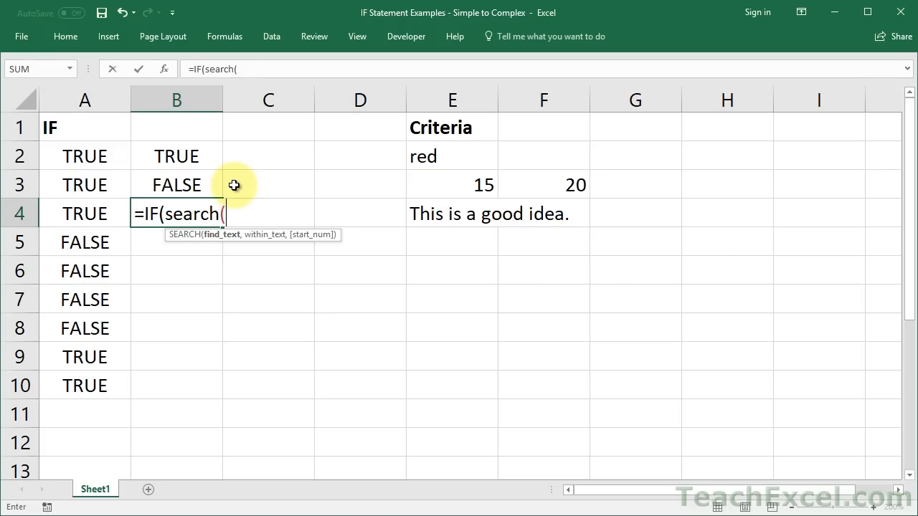
type("\"good\"")
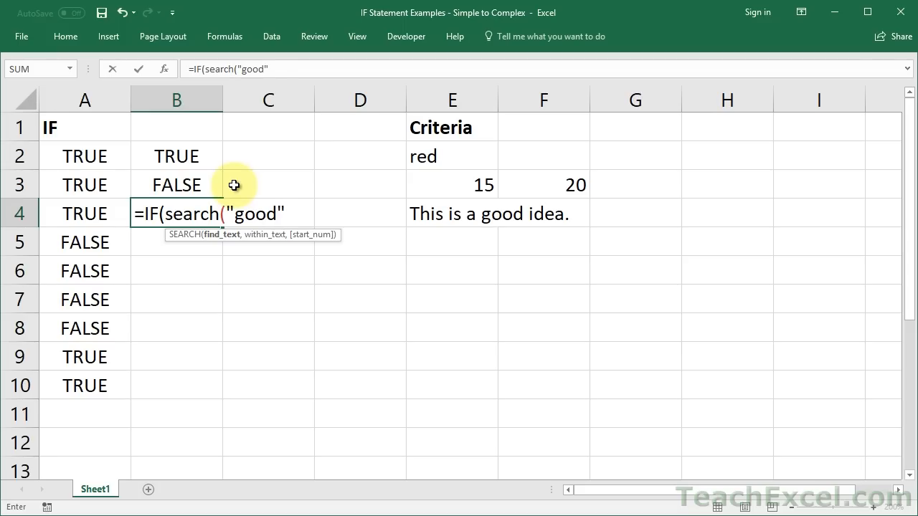
type(",")
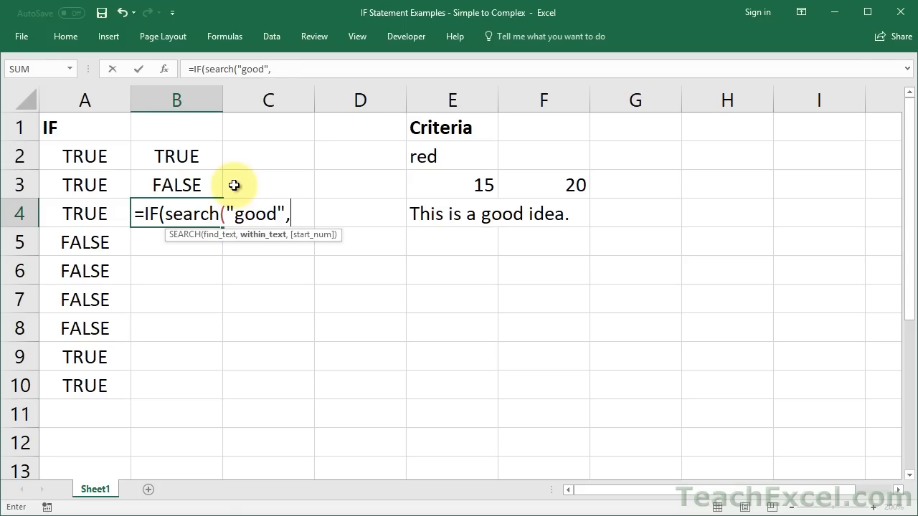
left_click(421, 213)
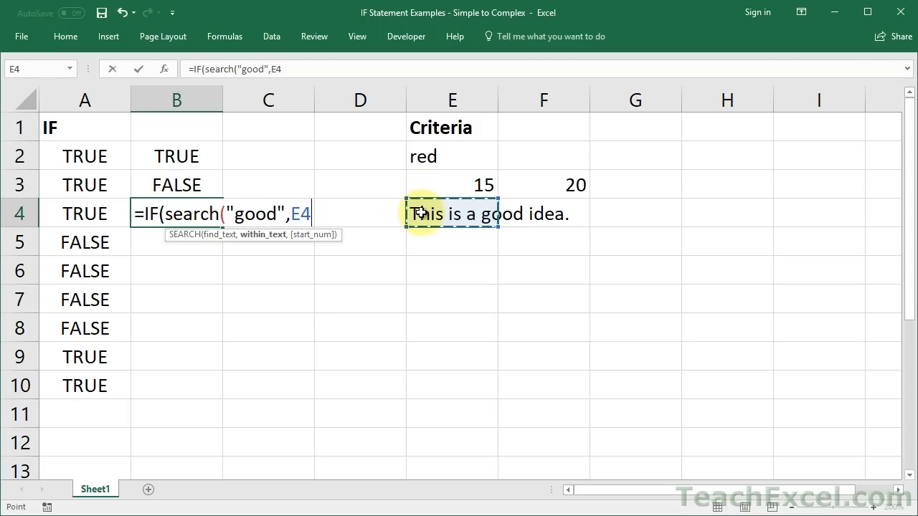
type(")")
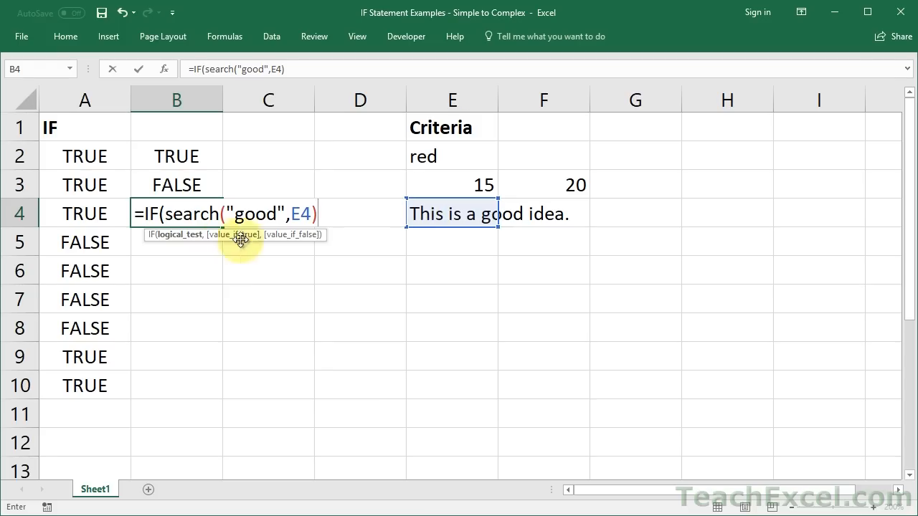
- Wrap the search in ISNUMBER and complete B4 as =IF(ISNUMBER(SEARCH("good",E4)),TRUE,FALSE)
left_click(166, 213)
type("isnumber(")
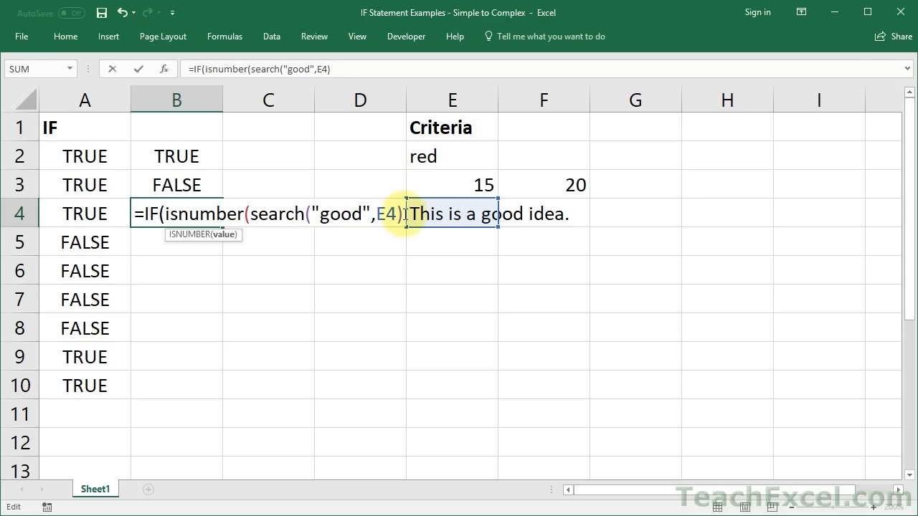
type(")")
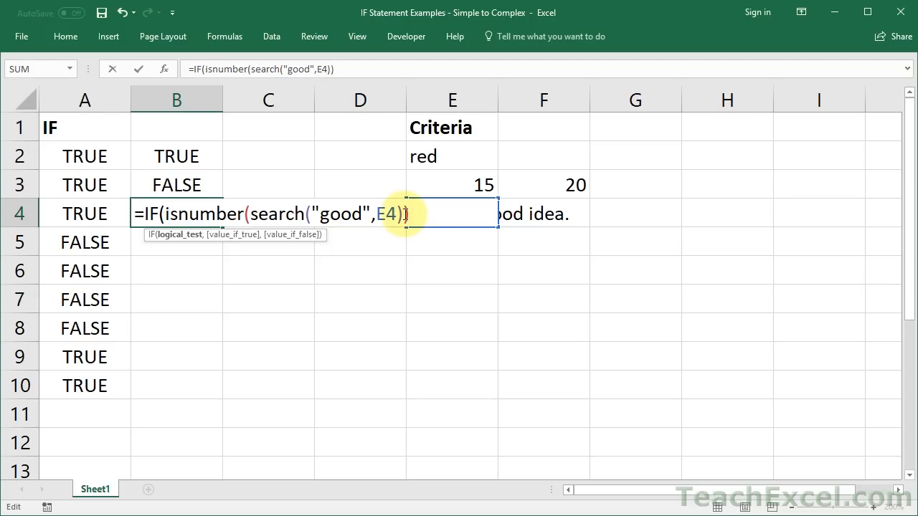
type(",true")
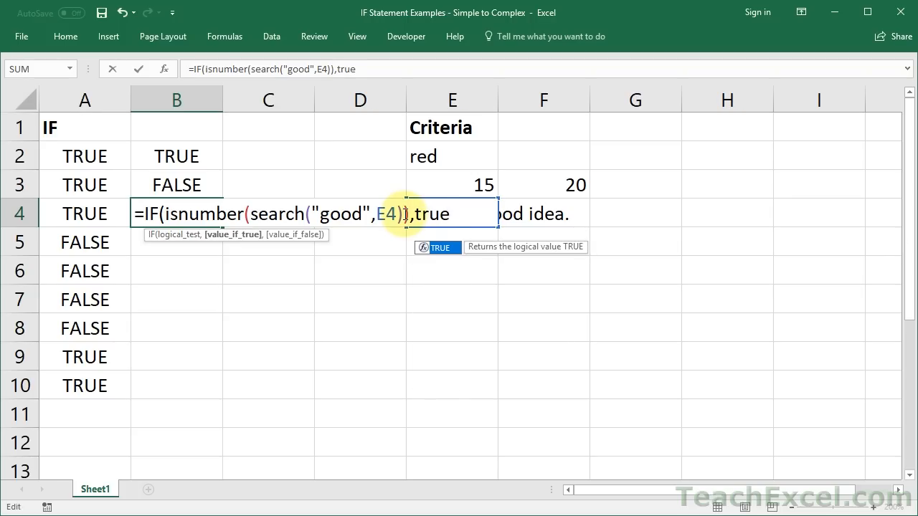
type(",false")
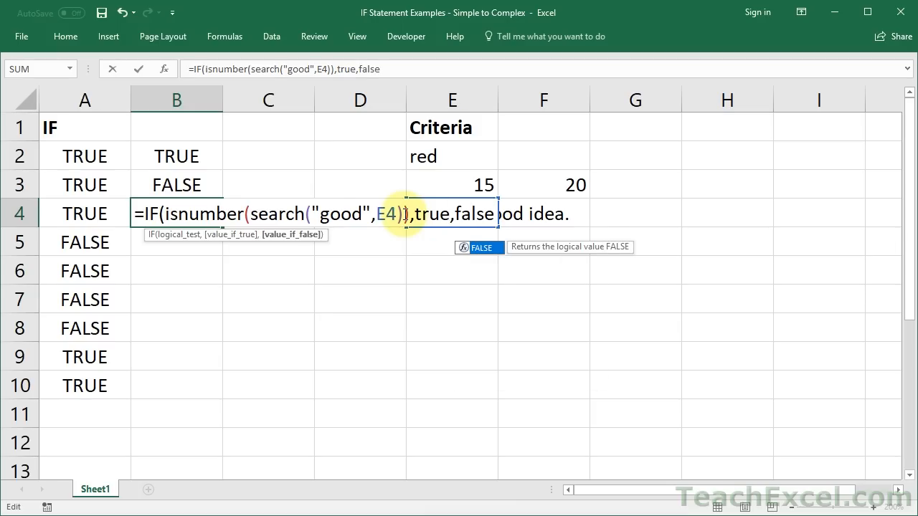
type(")")
key("Return")
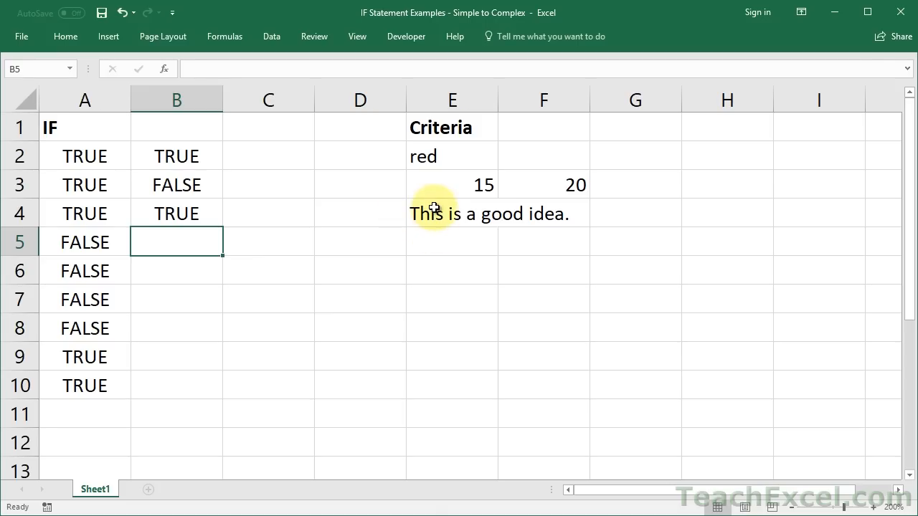
- Try changing the search text from "good" to "agood" in the B4 formula to test it
left_click(434, 207)
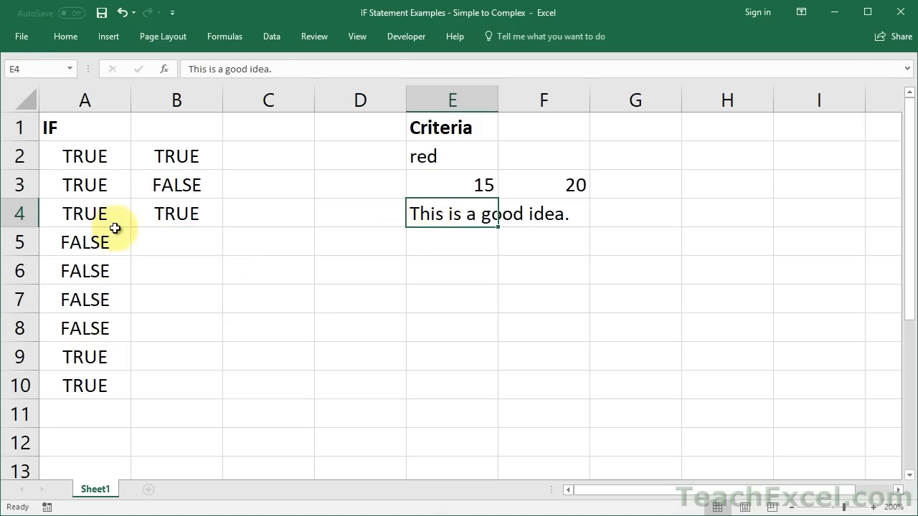
double_click(156, 215)
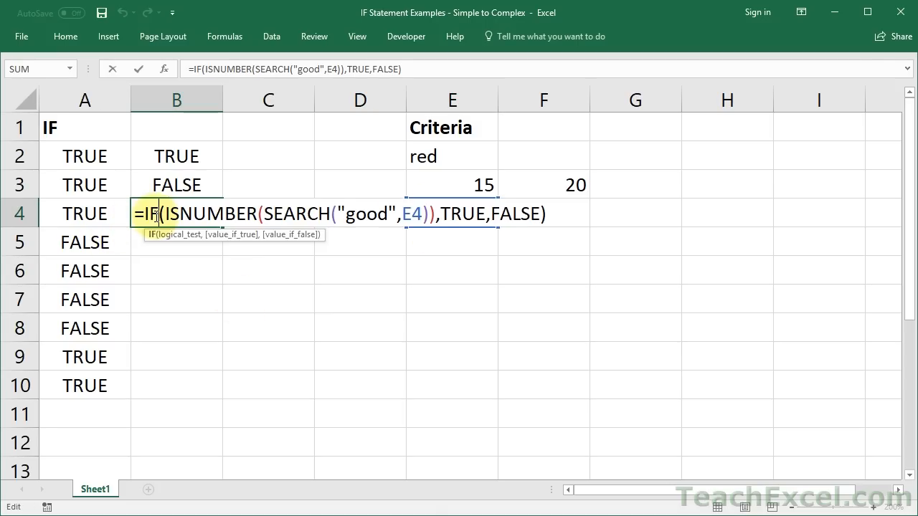
left_click(347, 213)
type("a")
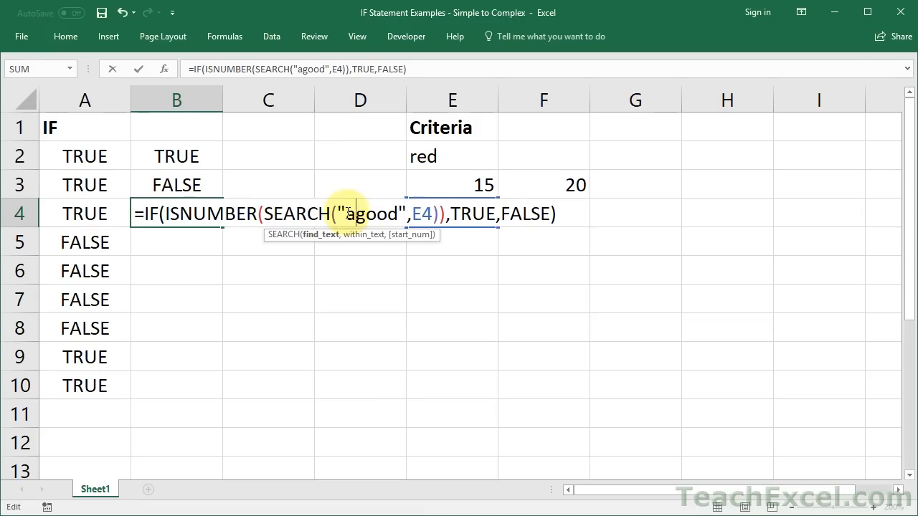
key("Return")
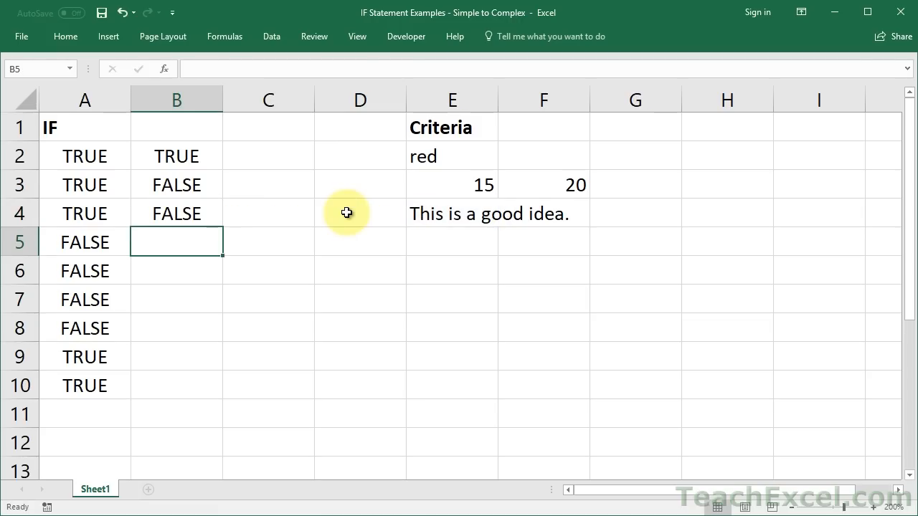
- Try the B4 formula without ISNUMBER as =IF(SEARCH("agood",E4),TRUE,FALSE), and undo the change
double_click(156, 201)
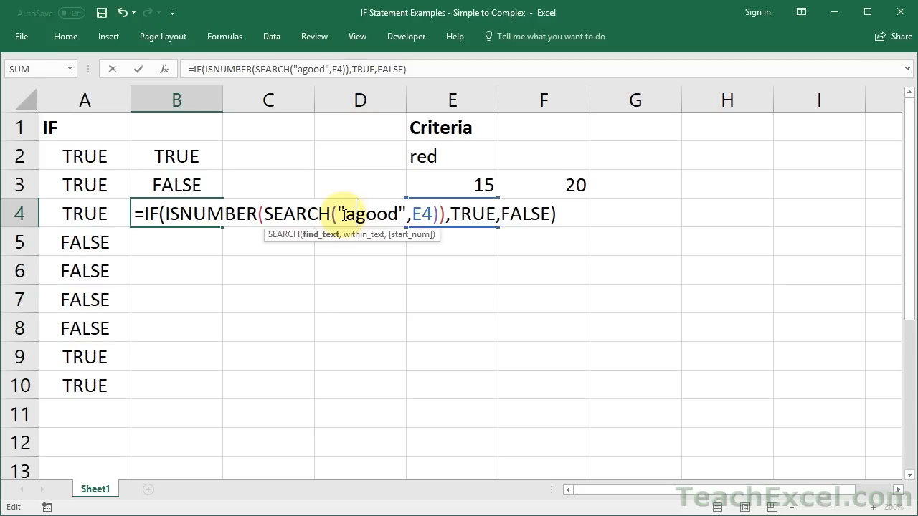
left_click(265, 212)
key("BackSpace")
key("BackSpace")
key("BackSpace")
key("BackSpace")
key("BackSpace")
key("BackSpace")
key("BackSpace")
key("BackSpace")
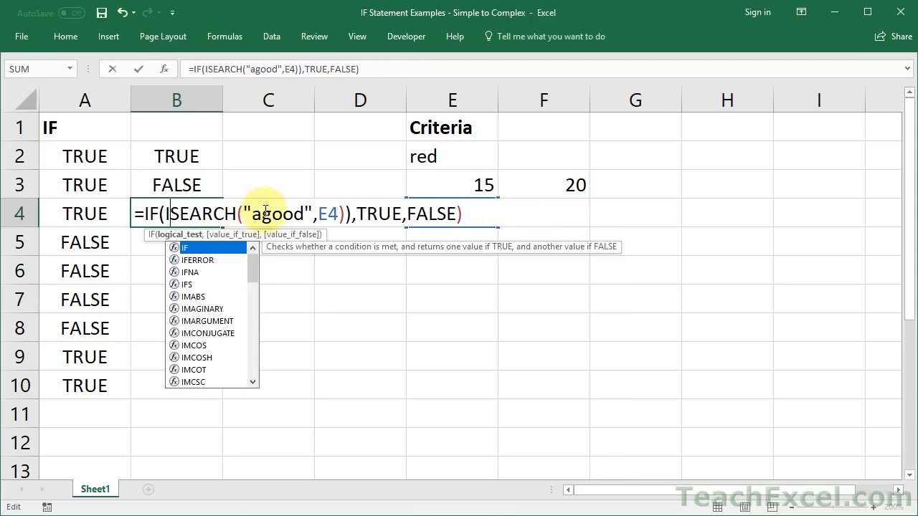
key("BackSpace")
left_click(344, 213)
key("BackSpace")
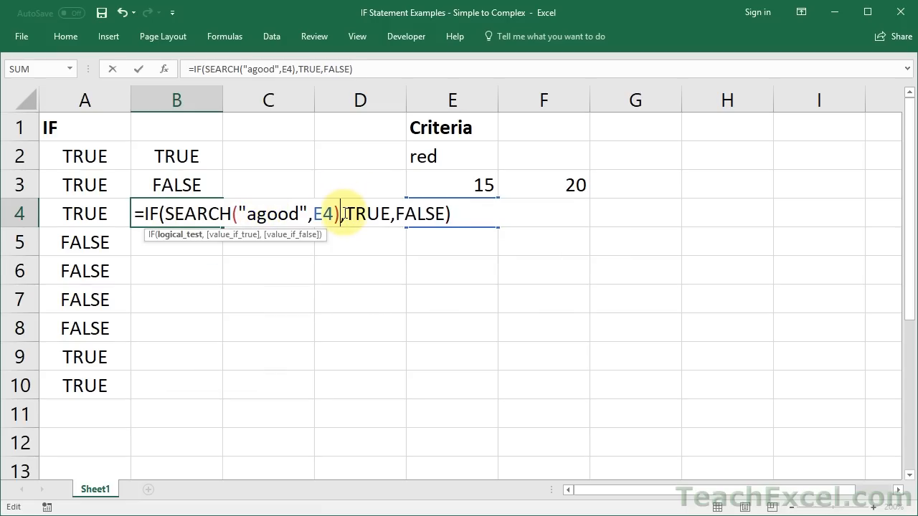
key("Return")
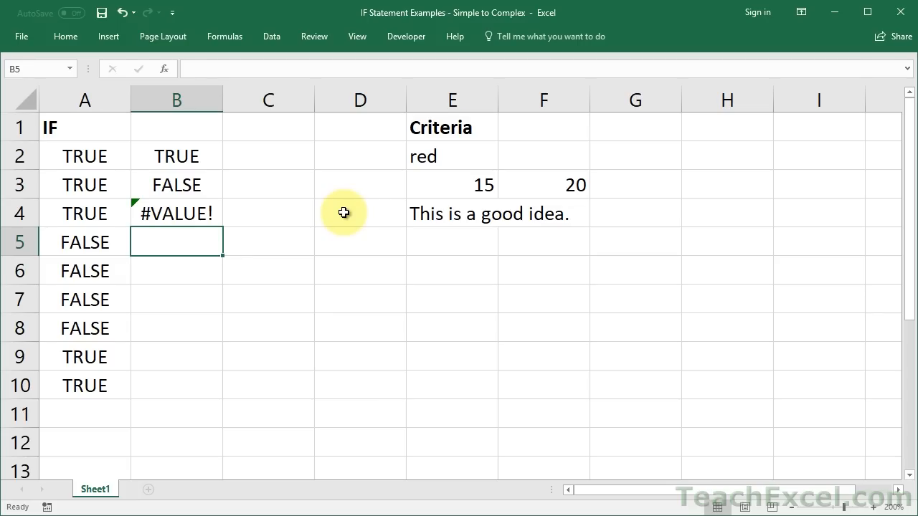
key("Up")
key("ctrl+z")
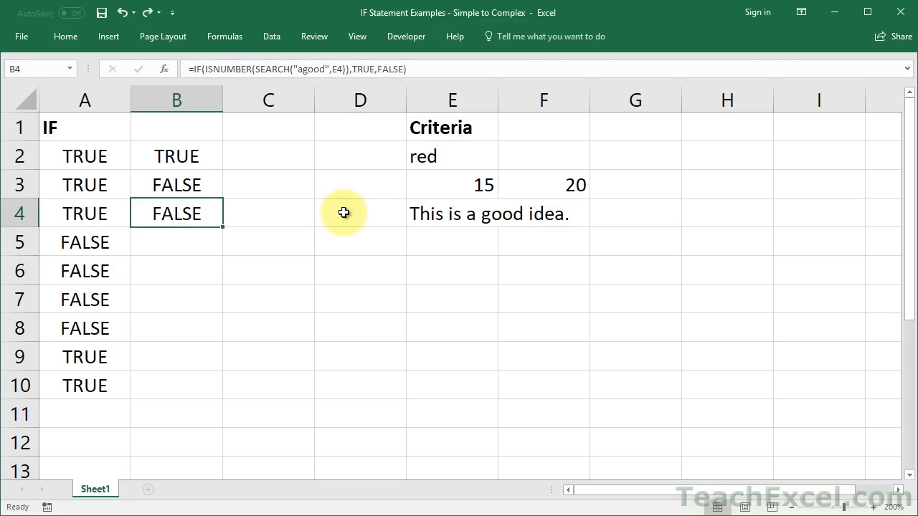
- Review the SEARCH part of the B4 formula and restore its search text to "good"
double_click(169, 214)
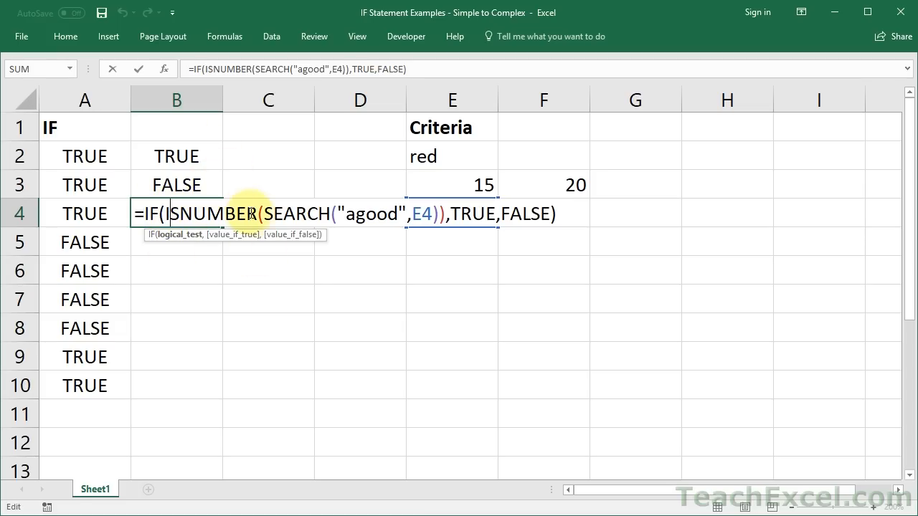
left_click_drag(265, 214, 332, 214)
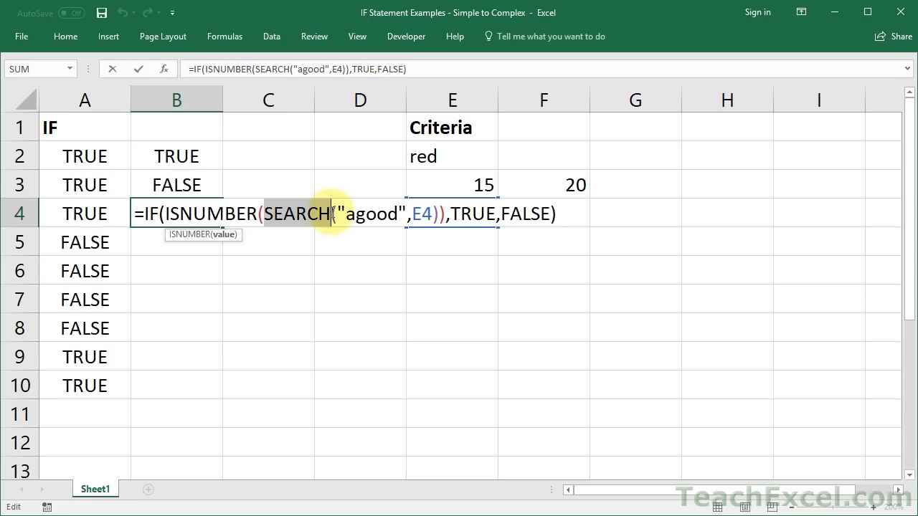
left_click(358, 213)
key("BackSpace")
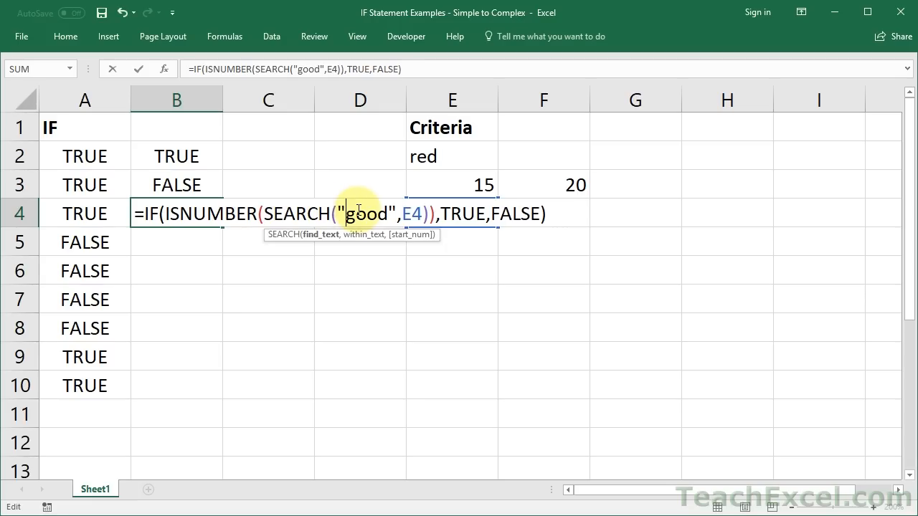
key("Return")
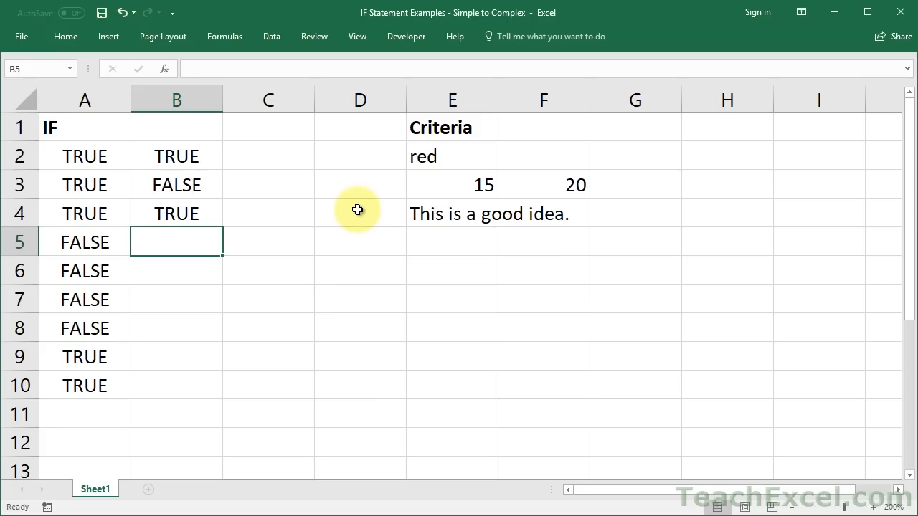
- Start an IF formula in B5 that tests E2="red" and returns "Bad" when true
type("=")
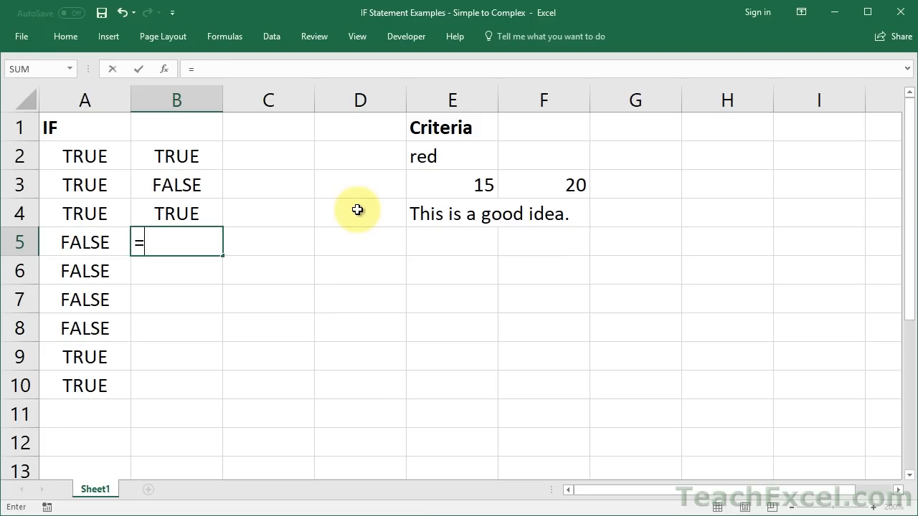
type("if(")
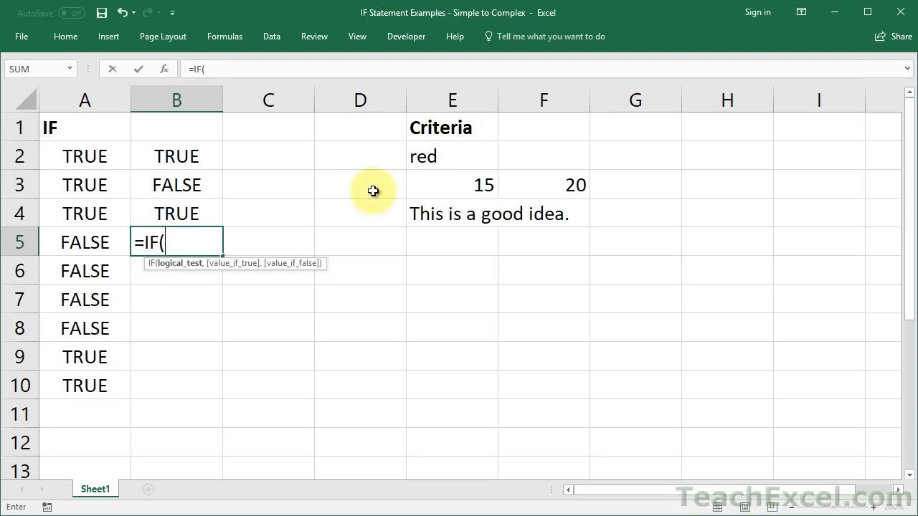
left_click(442, 152)
type("=\"red\"")
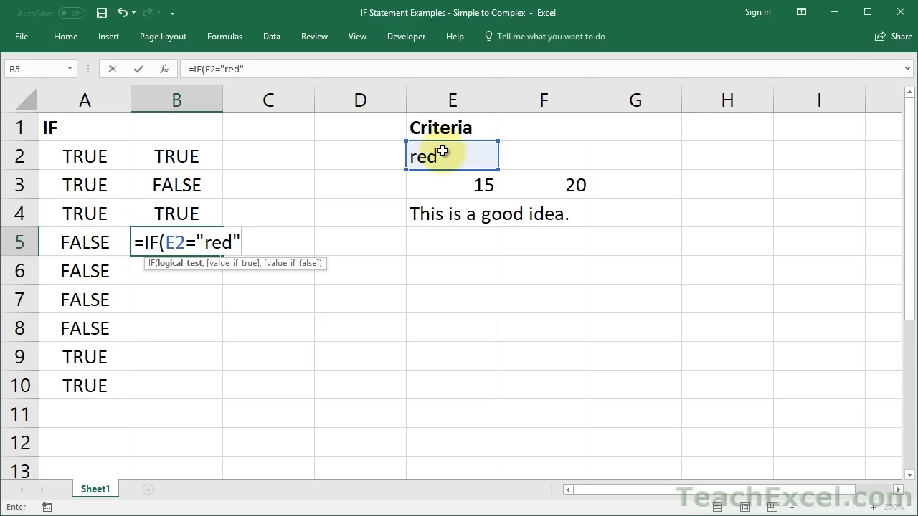
type(",\"Bad\"")
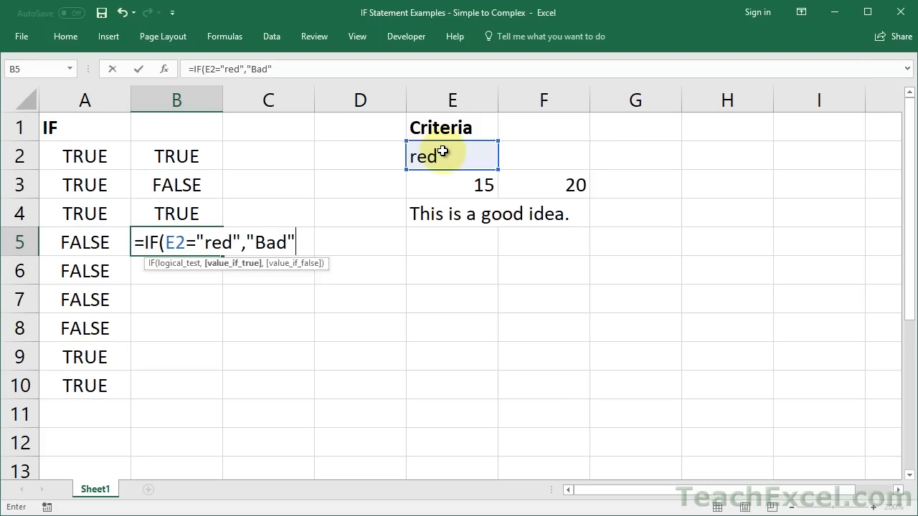
- Nest IF(E3>10,"Good","Bad") as the value if false and complete B5 as =IF(E2="red","Bad",IF(E3>10,"Good","Bad"))
type(",")
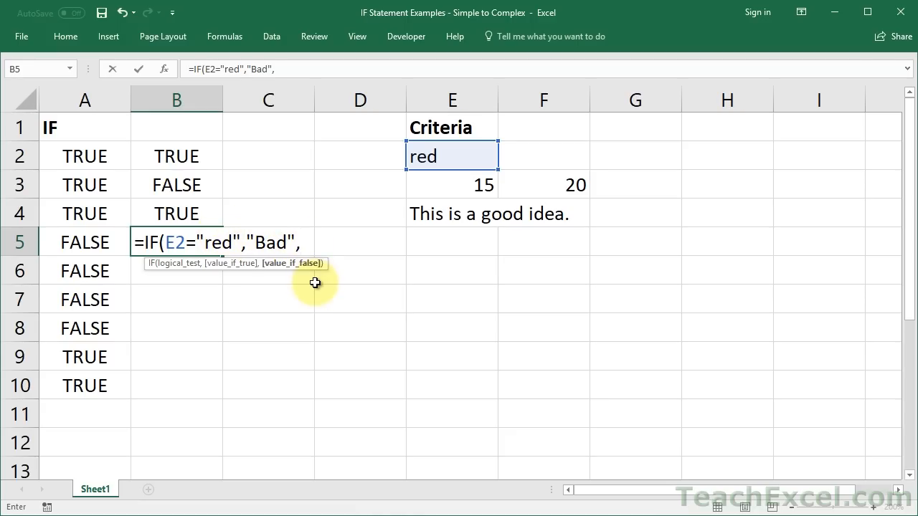
type("if")
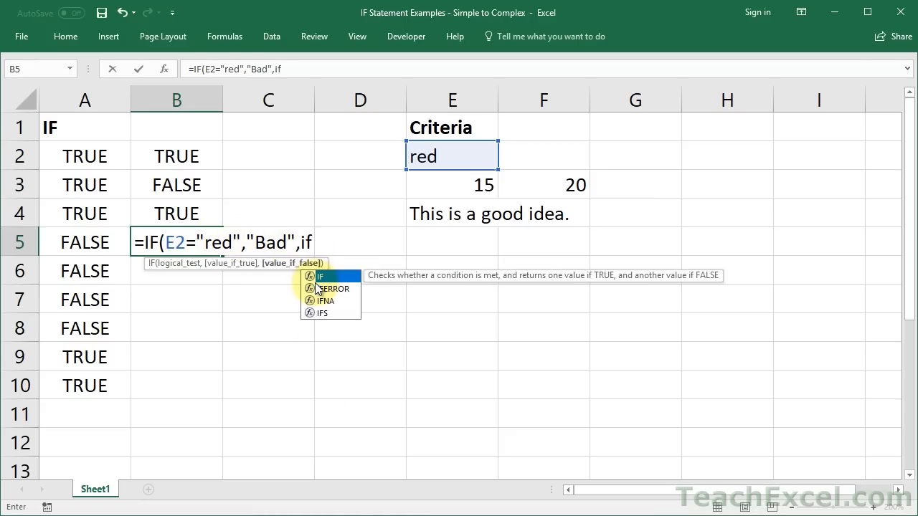
type("(")
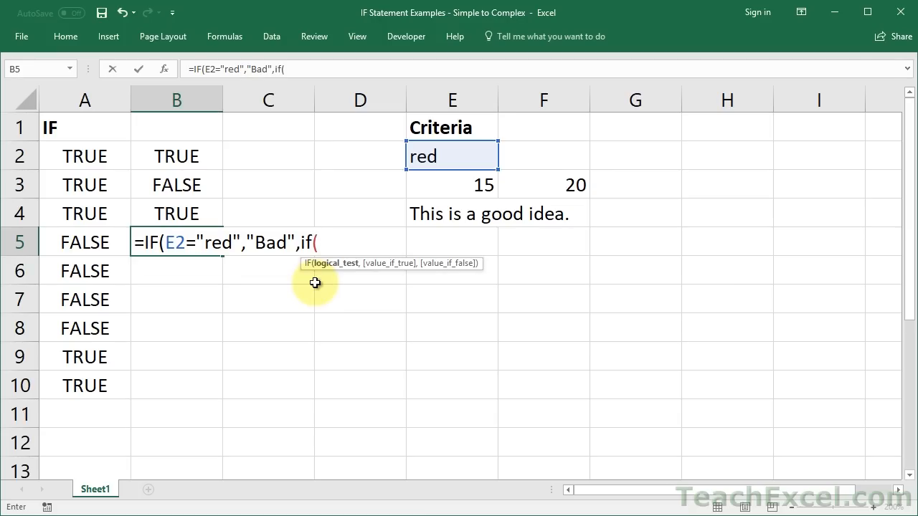
left_click(441, 187)
type(">")
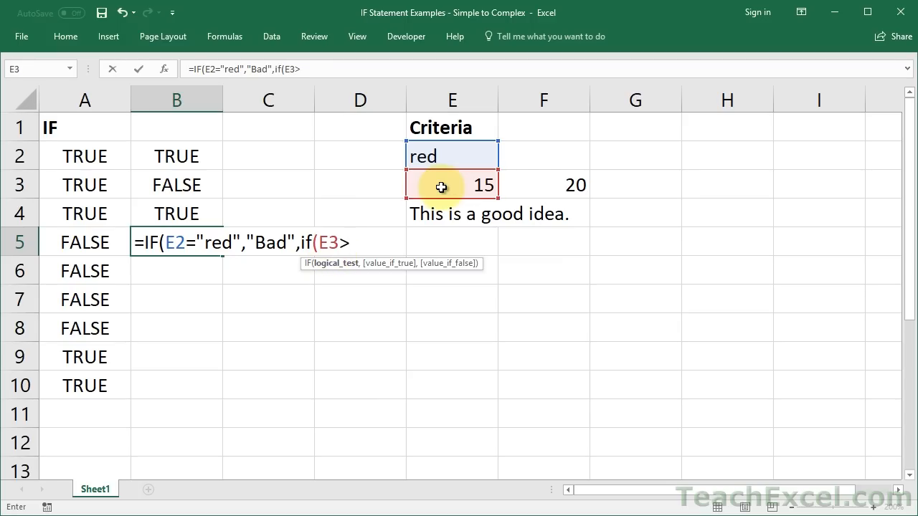
type("10,")
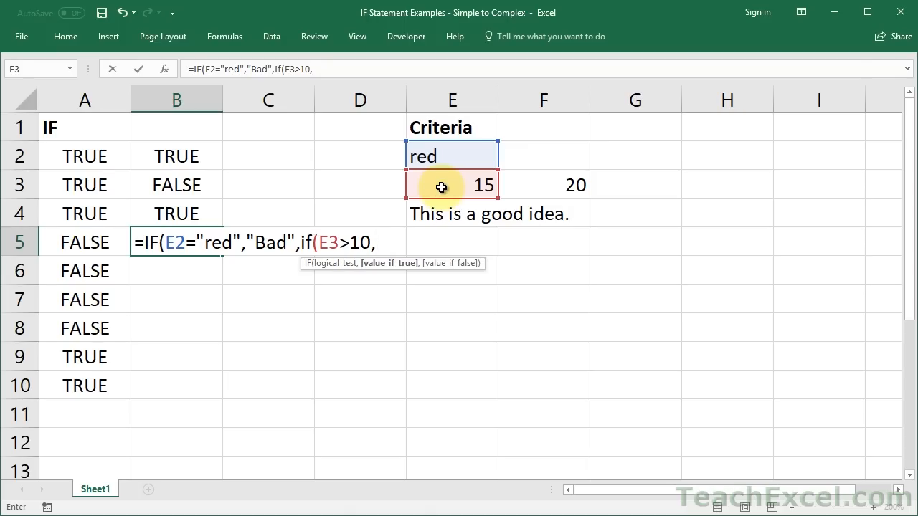
type("\"Good")
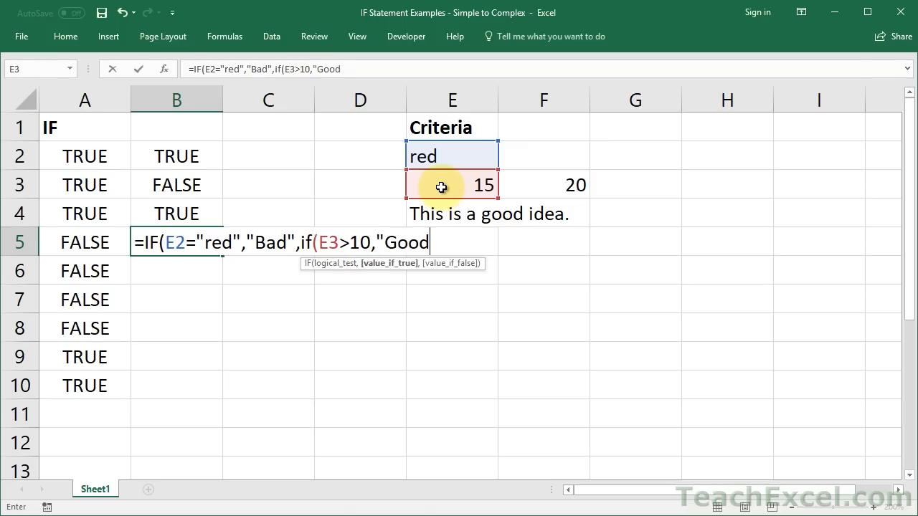
type("\",")
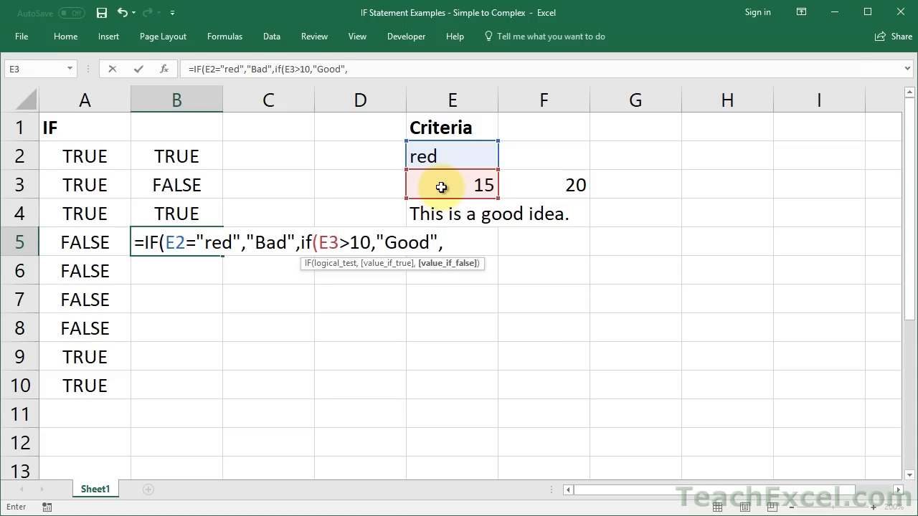
type("\"Bad\"))")
key("BackSpace")
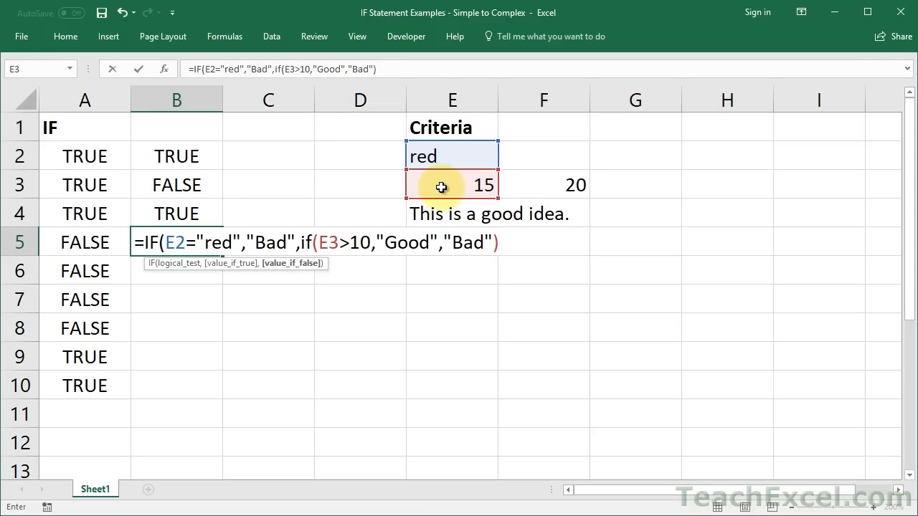
type(")")
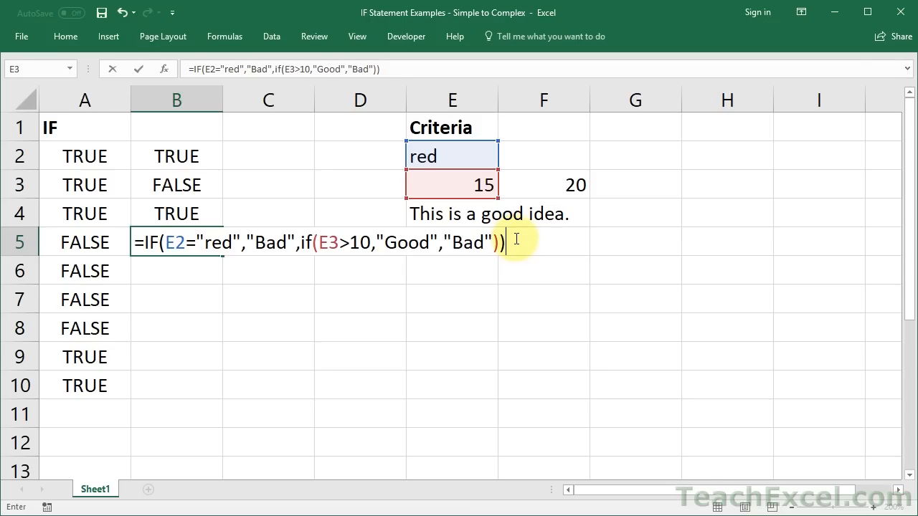
key("ctrl+Return")
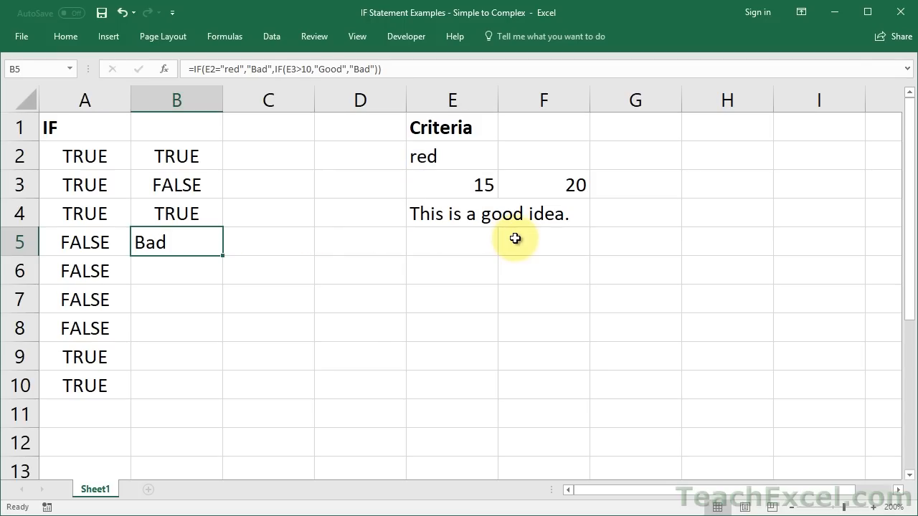
- Test the B5 formula by changing the E2 criterion to green
left_click(458, 148)
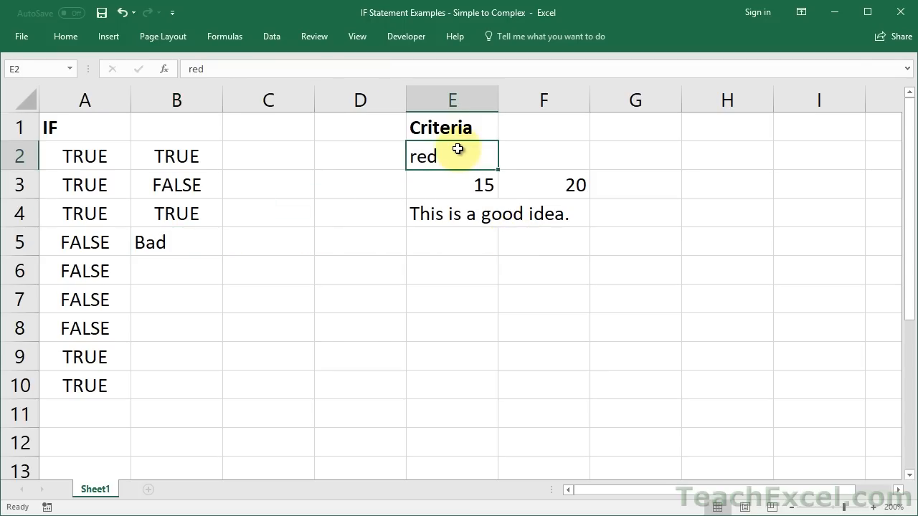
type("green")
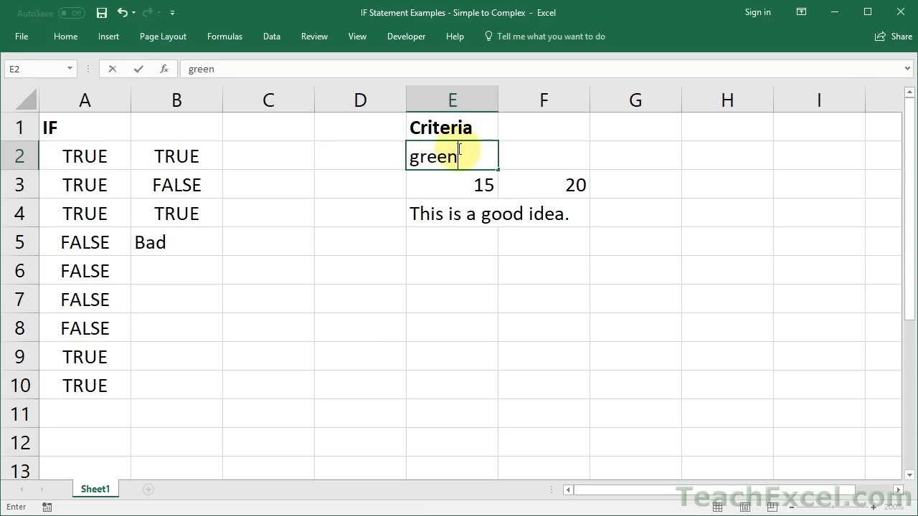
key("Return")
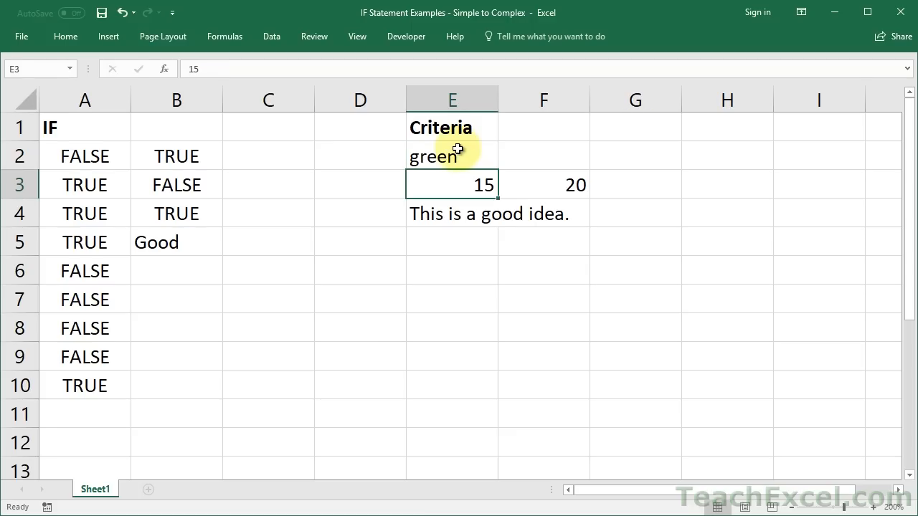
left_click(196, 249)
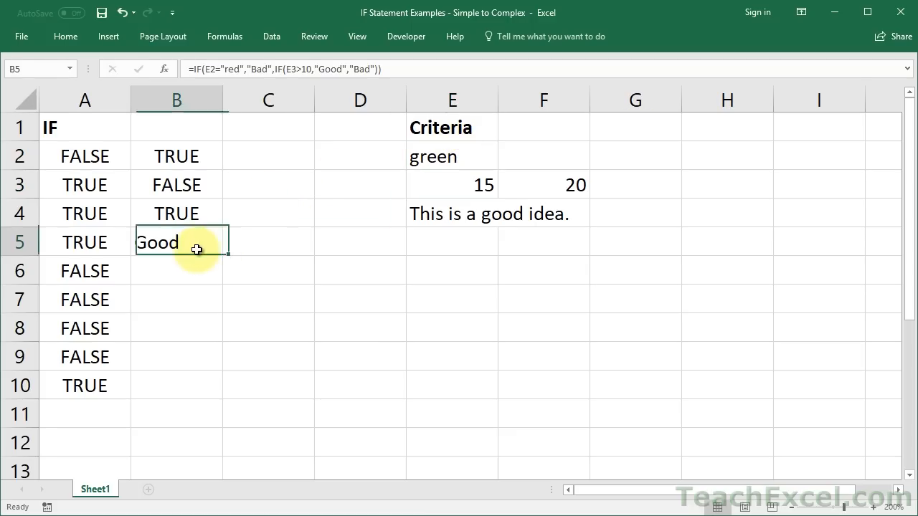
- Test the B5 formula with E3 set to 10, and undo the changes to E3 and E2
left_click(476, 185)
type("10")
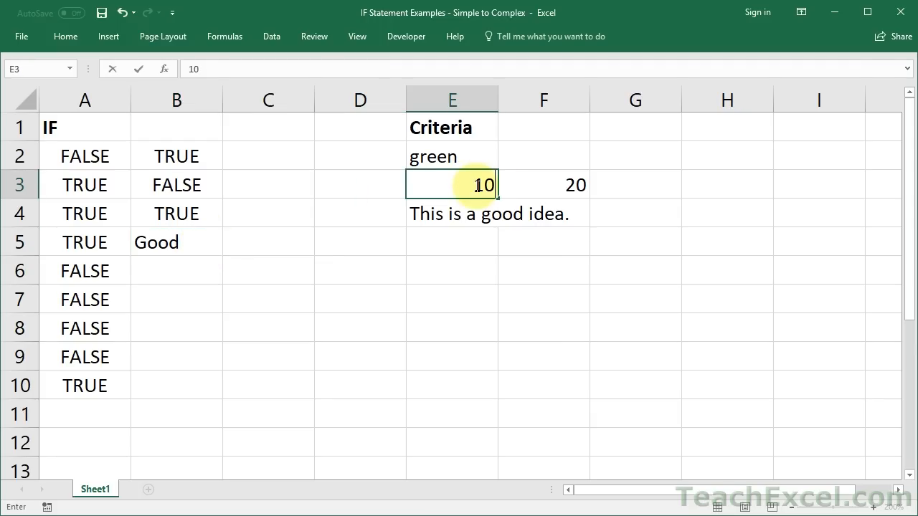
key("ctrl+Return")
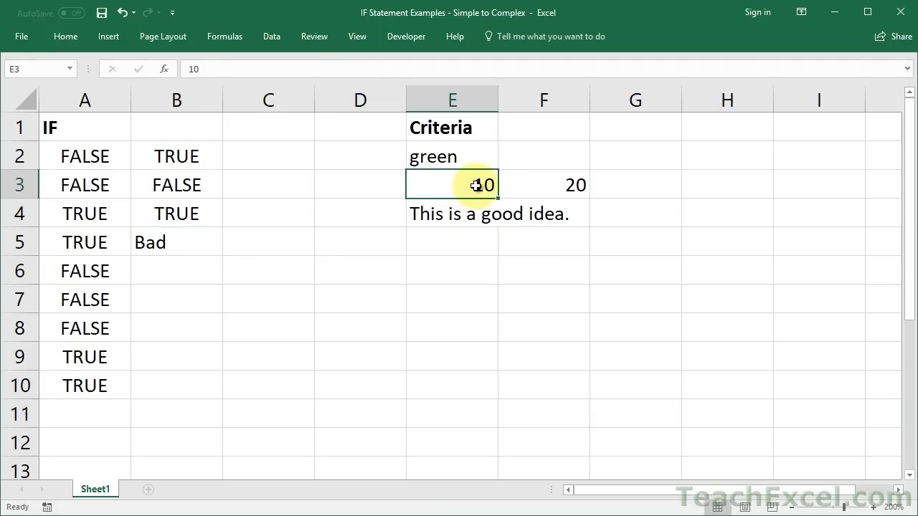
left_click(147, 241)
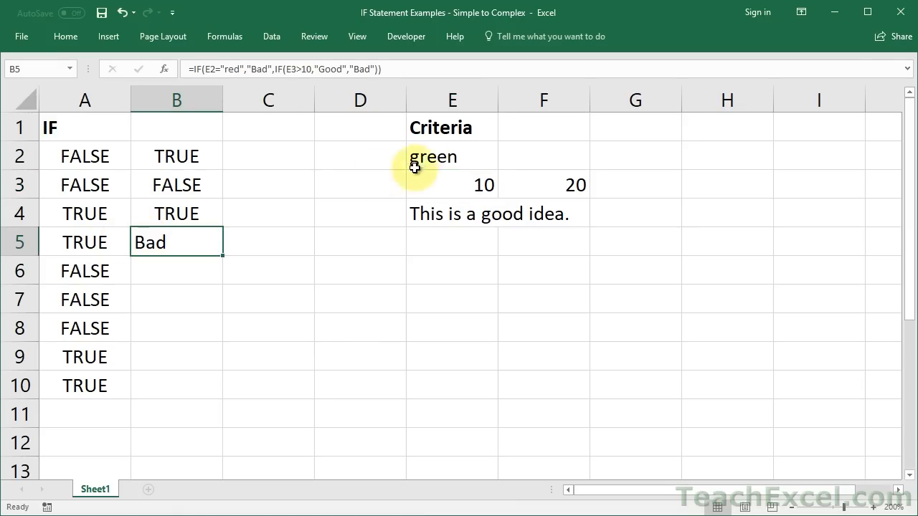
key("ctrl+z")
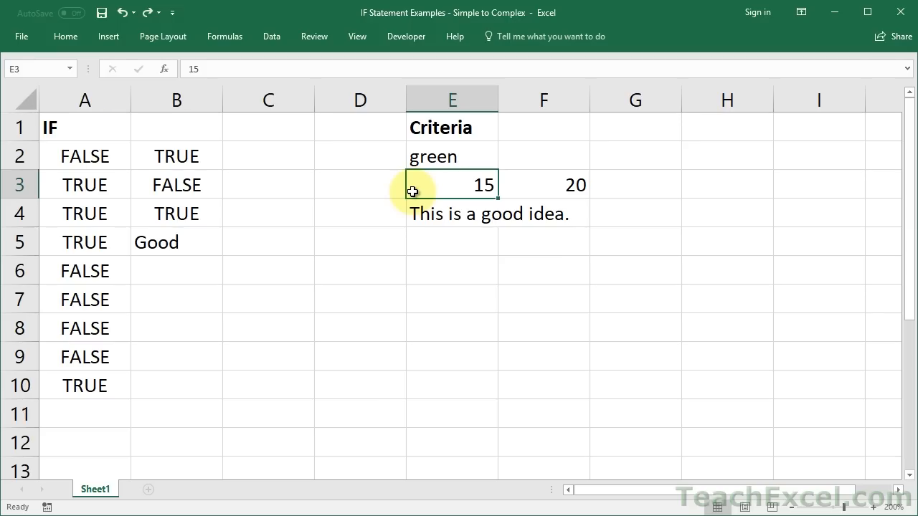
key("ctrl+z")
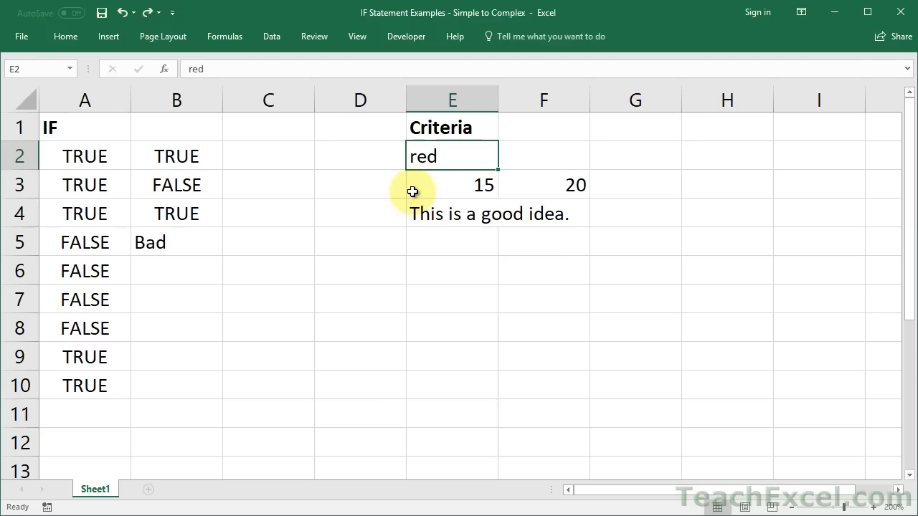
- Start an IF formula in B6 with the logical test AND(E2="red",E3>10)
left_click(175, 267)
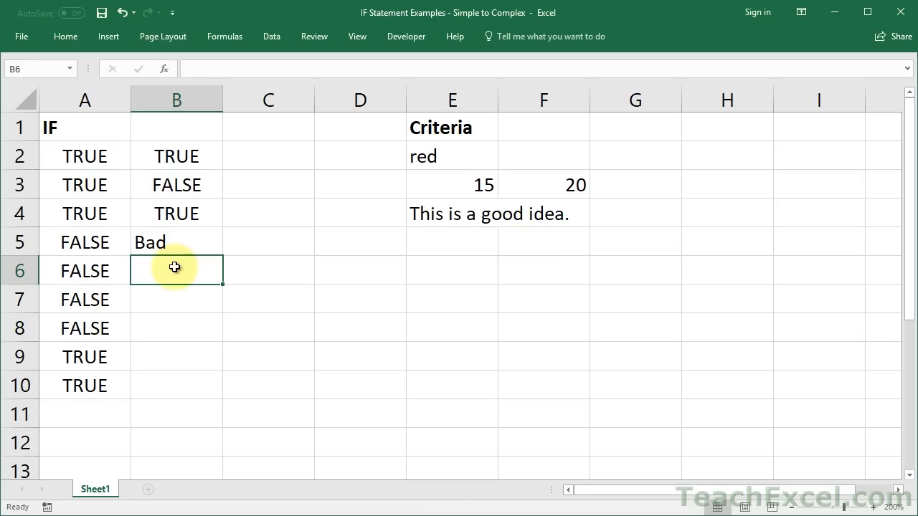
type("=if")
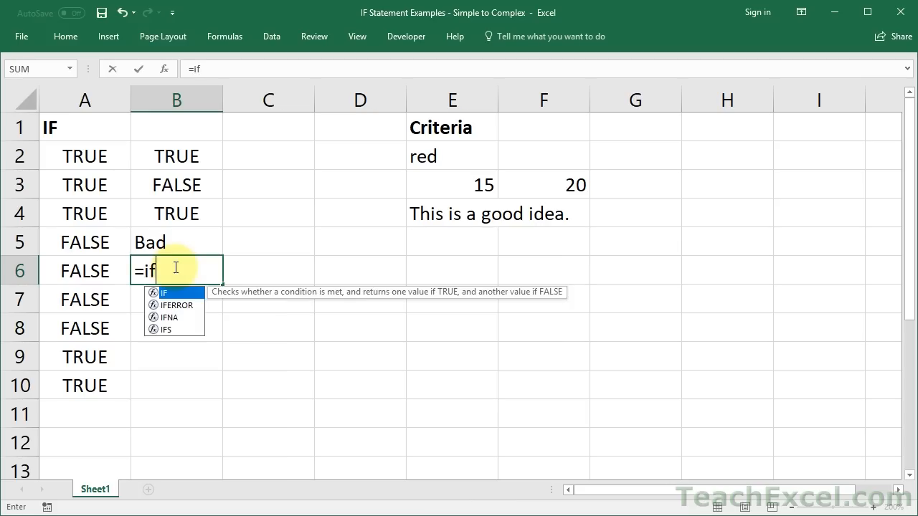
key("Tab")
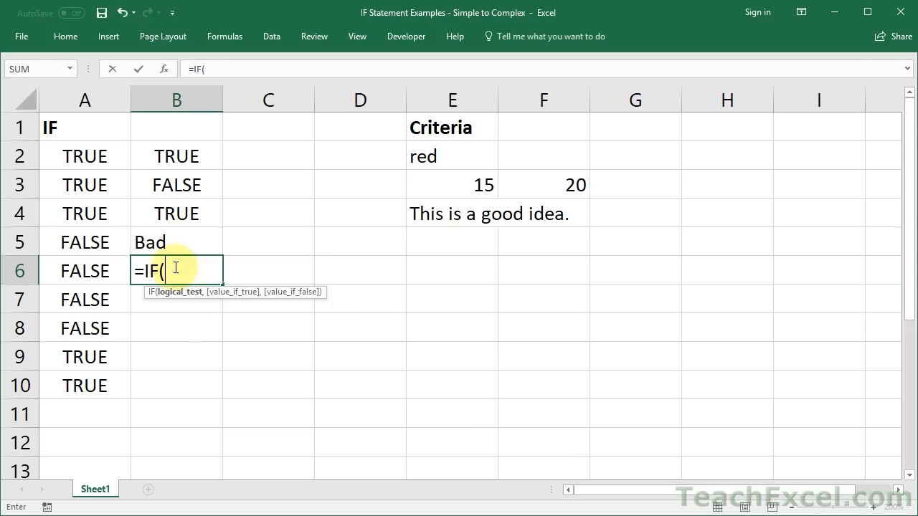
type("and(")
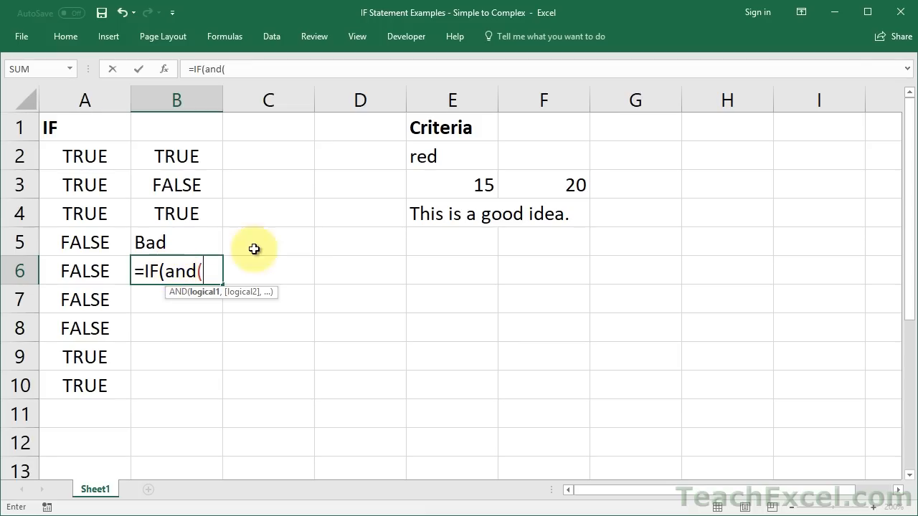
left_click(436, 154)
type("=\"red\"")
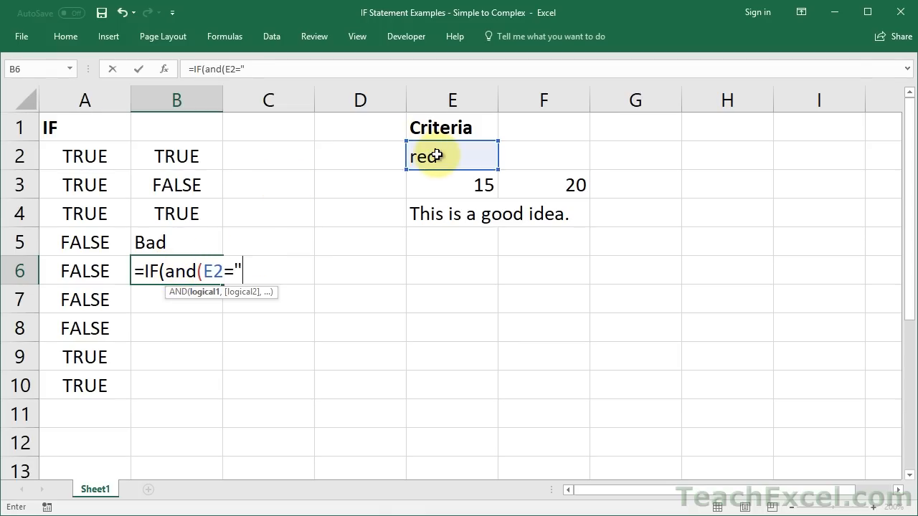
type(",")
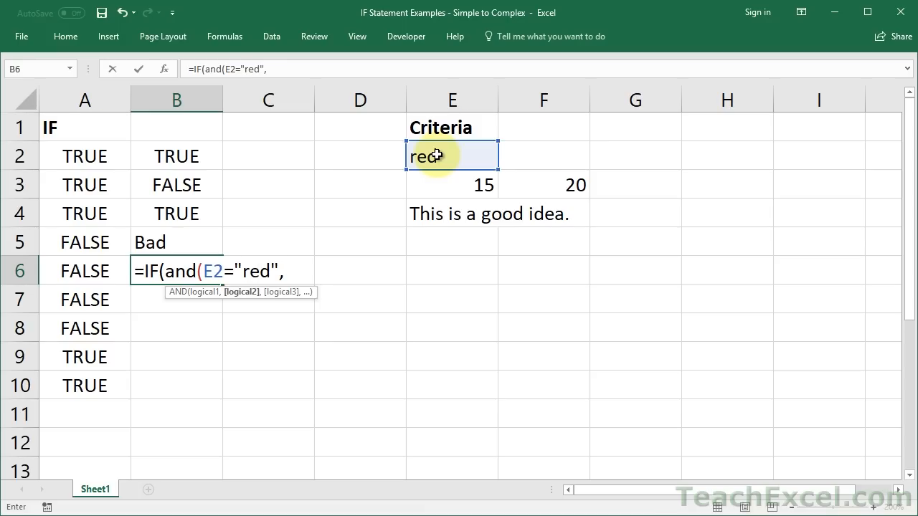
left_click(431, 185)
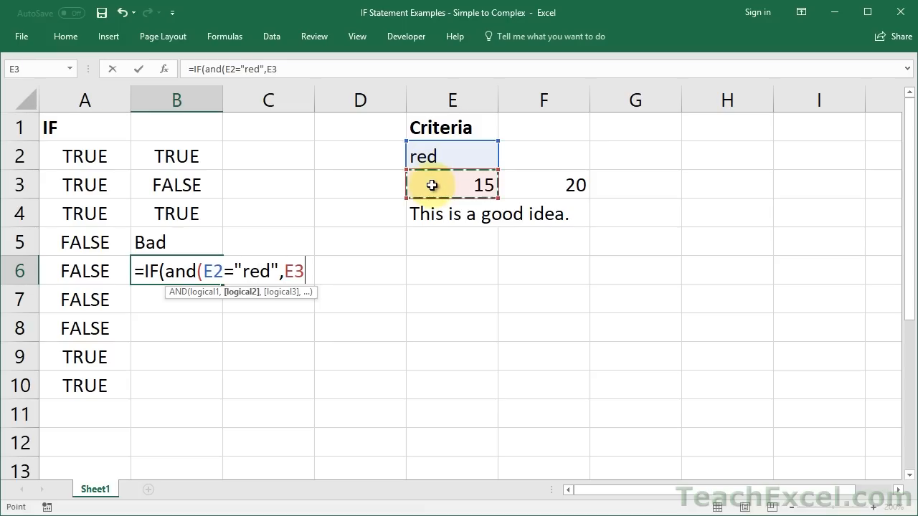
type(">10")
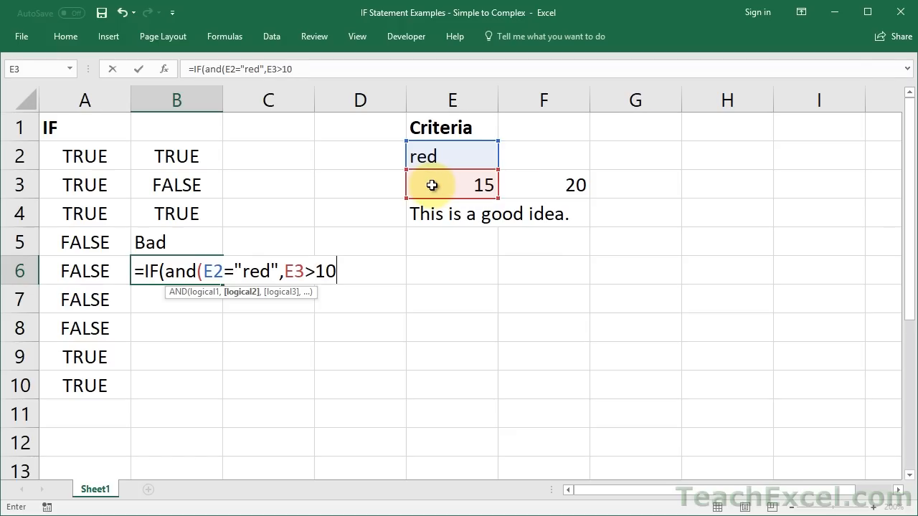
type(")")
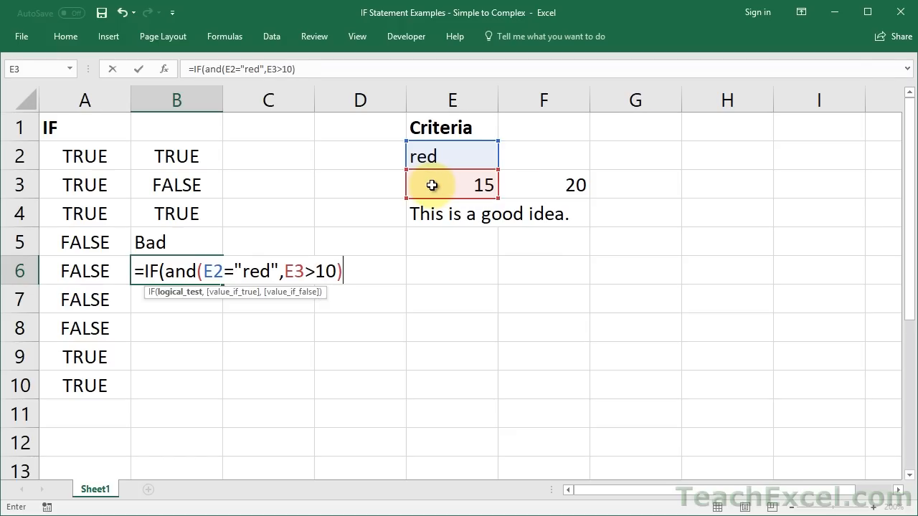
- Nest an IF as the value if true in B6, with the logical test ISNUMBER(SEARCH("good",E4))
type(",")
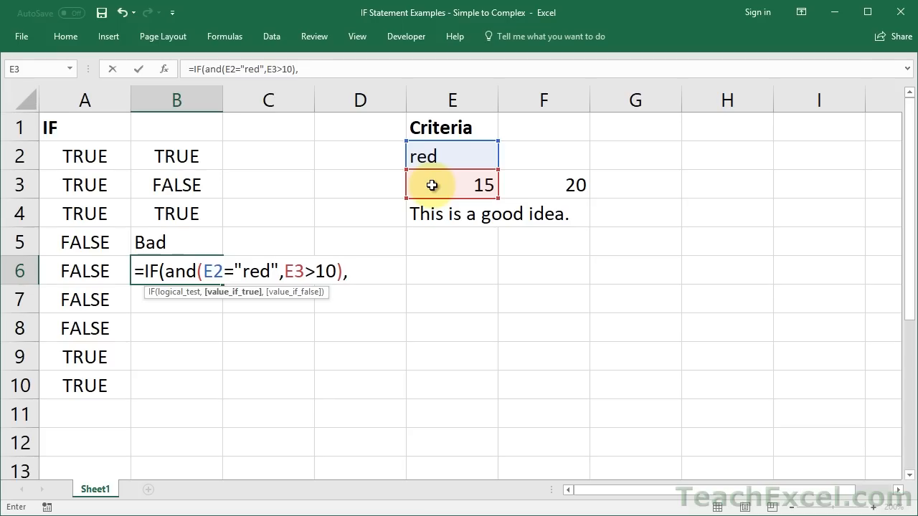
type("if(")
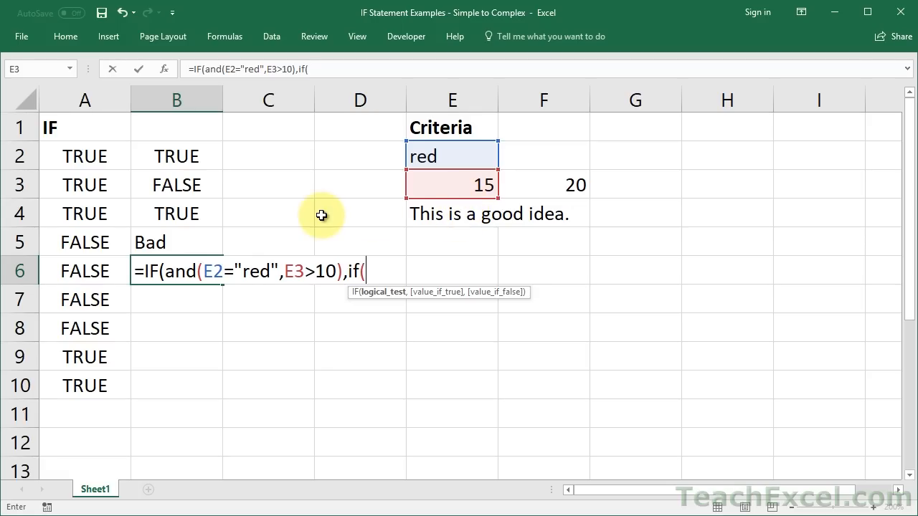
type("isnumber")
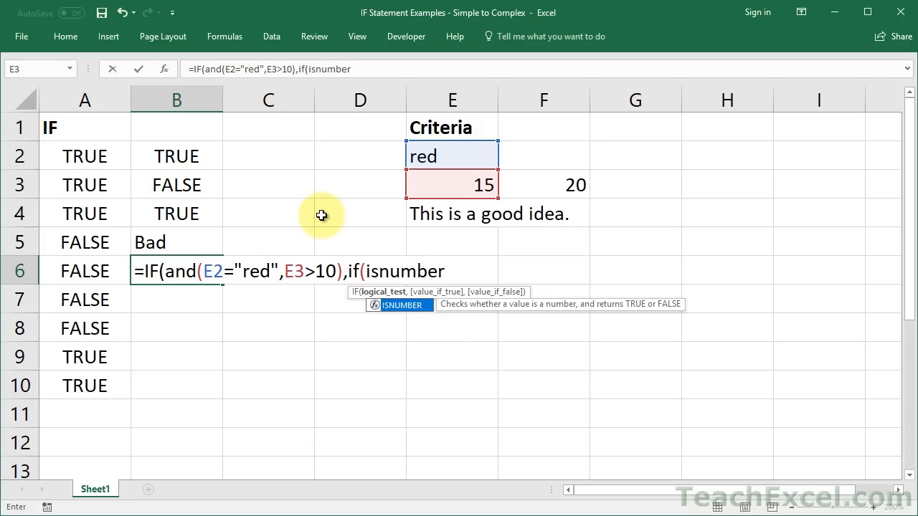
type("(sear")
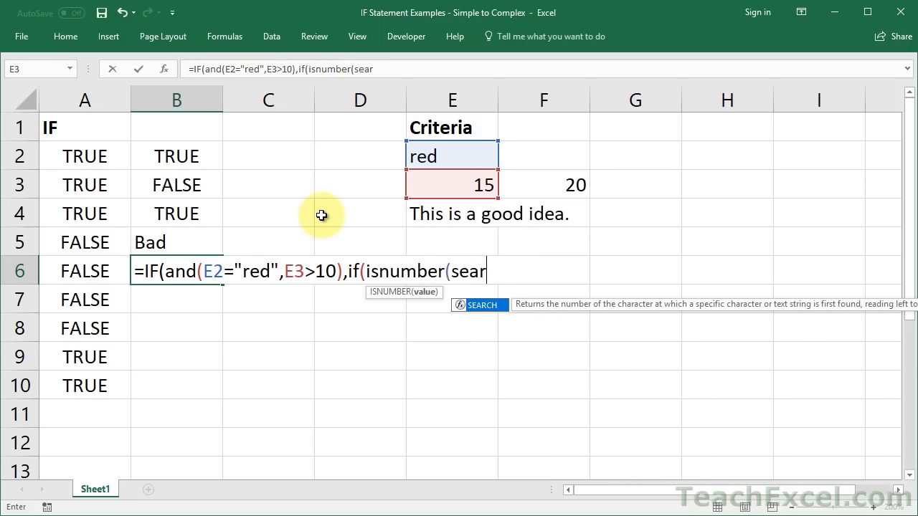
type("ch(")
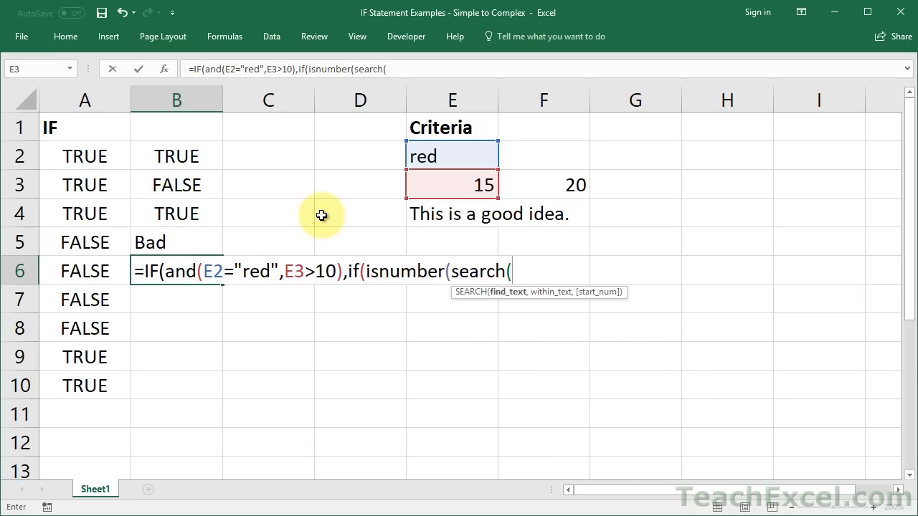
type("godd")
key("BackSpace")
key("BackSpace")
type("od\",")
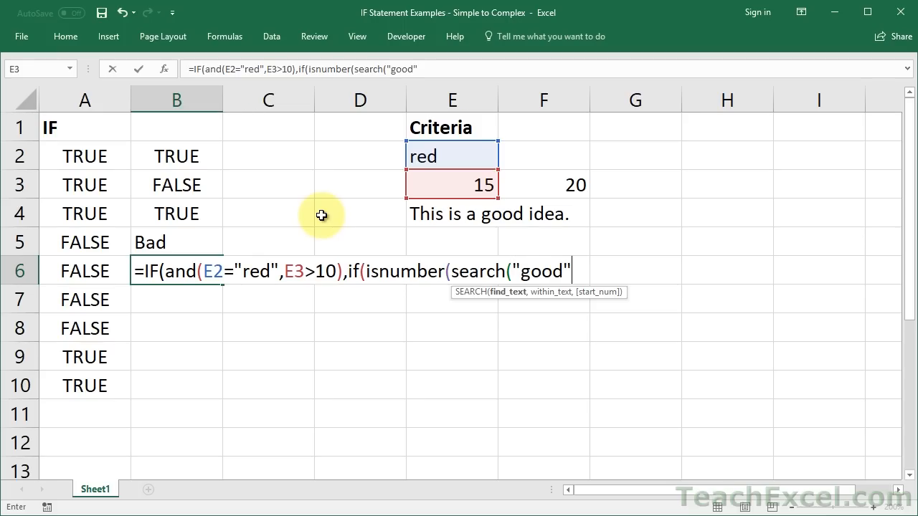
left_click(425, 210)
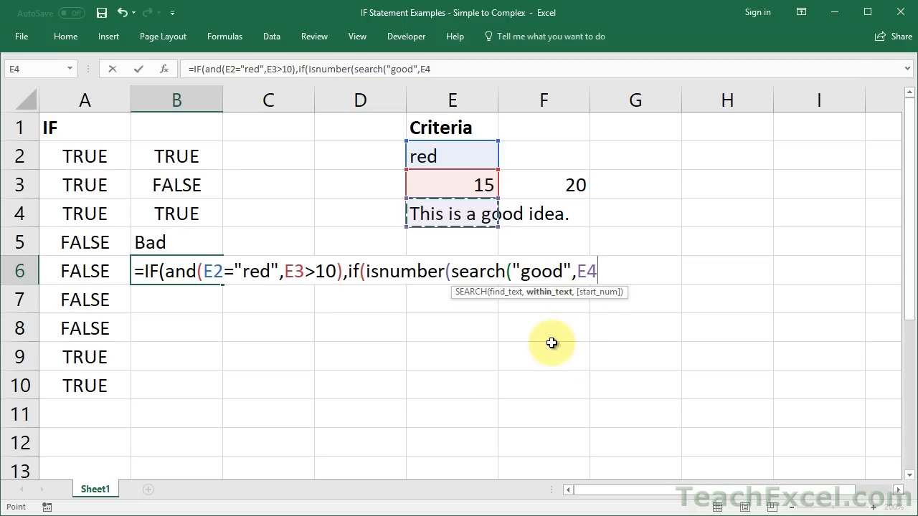
type(")")
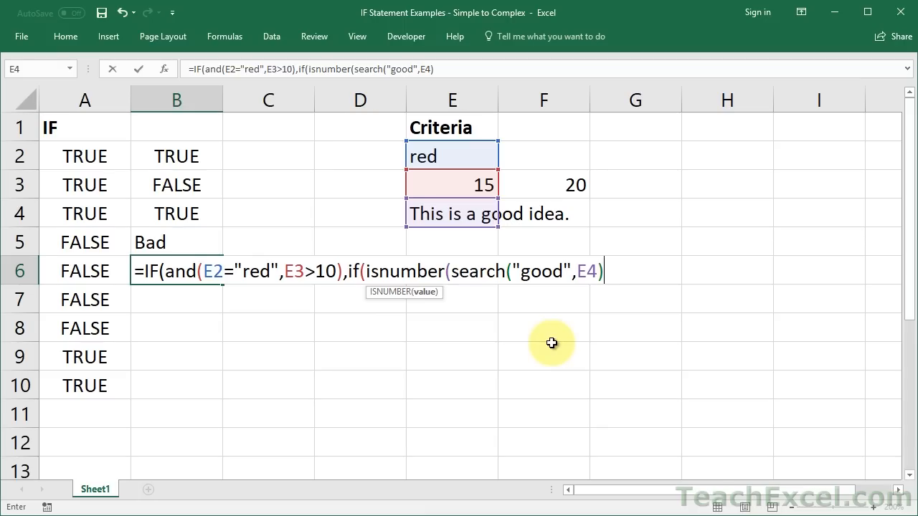
type(")")
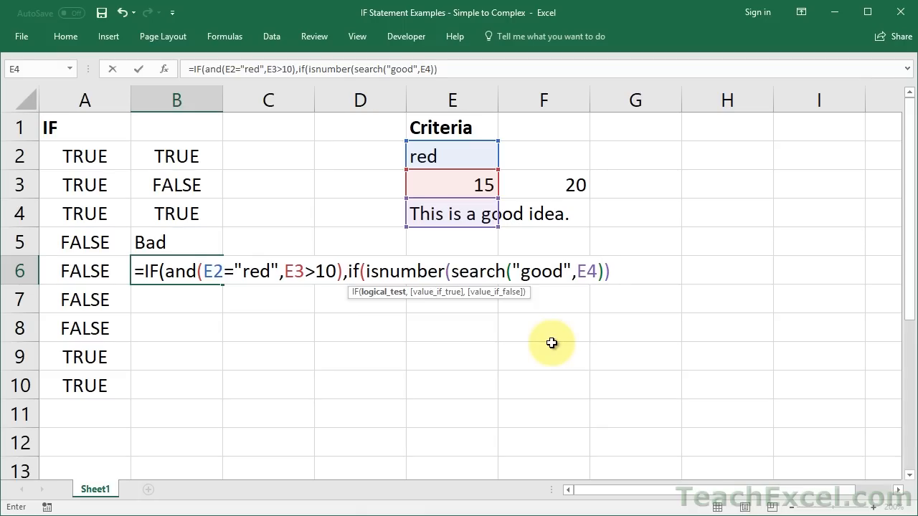
- Give the nested IF in B6 the results "Good" if true and "Bad" if false, and close it
type(",")
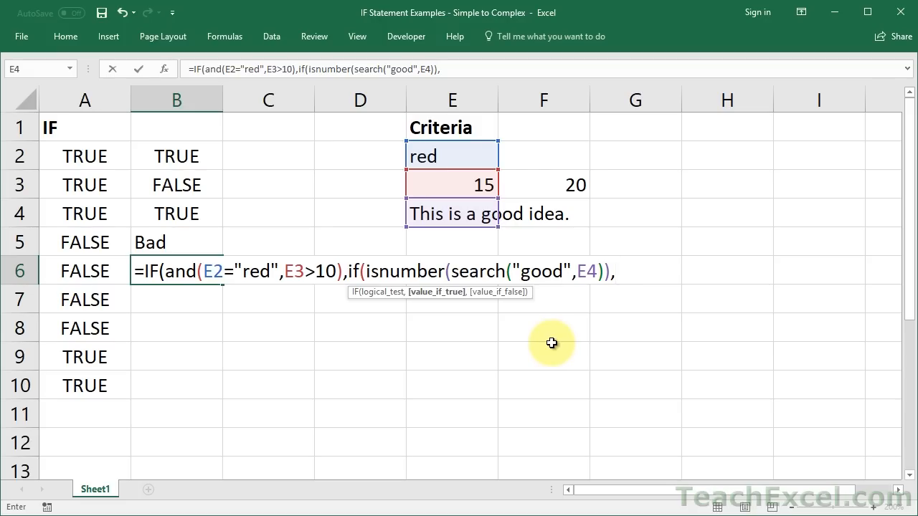
type("\"Good\",")
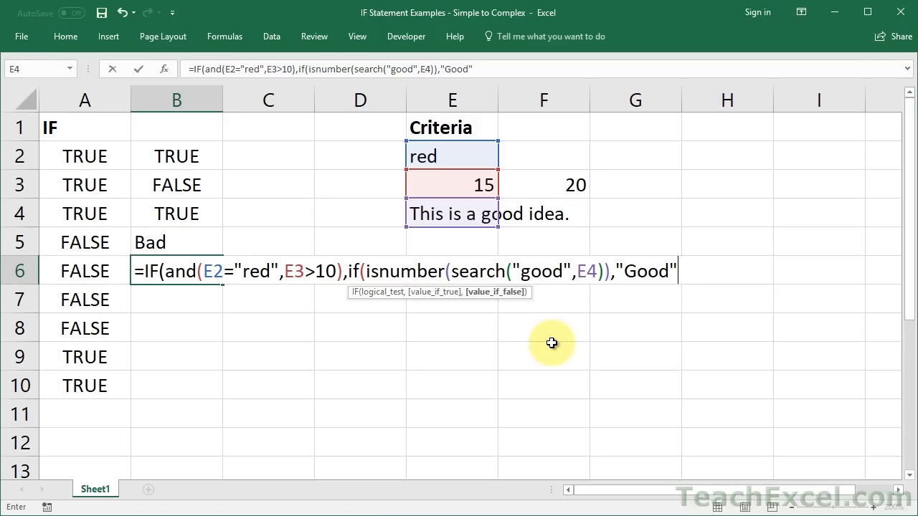
type("\"Bad\"")
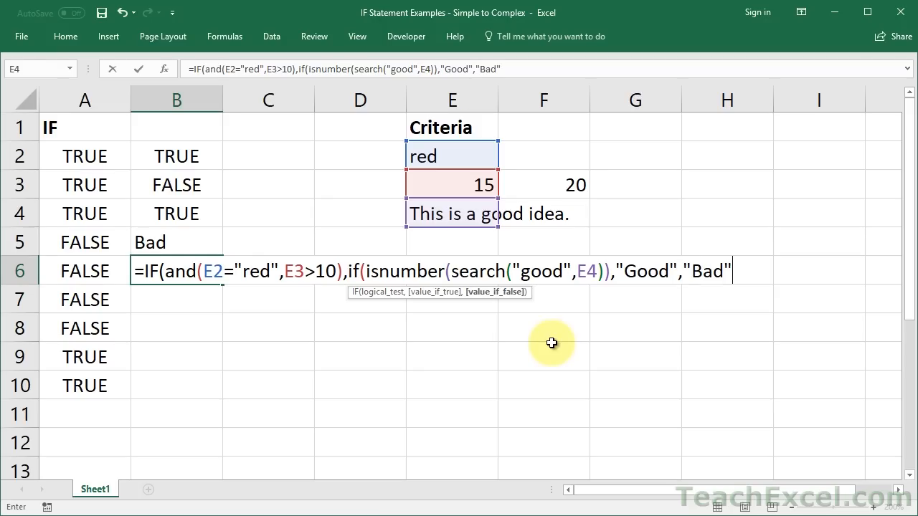
type(")")
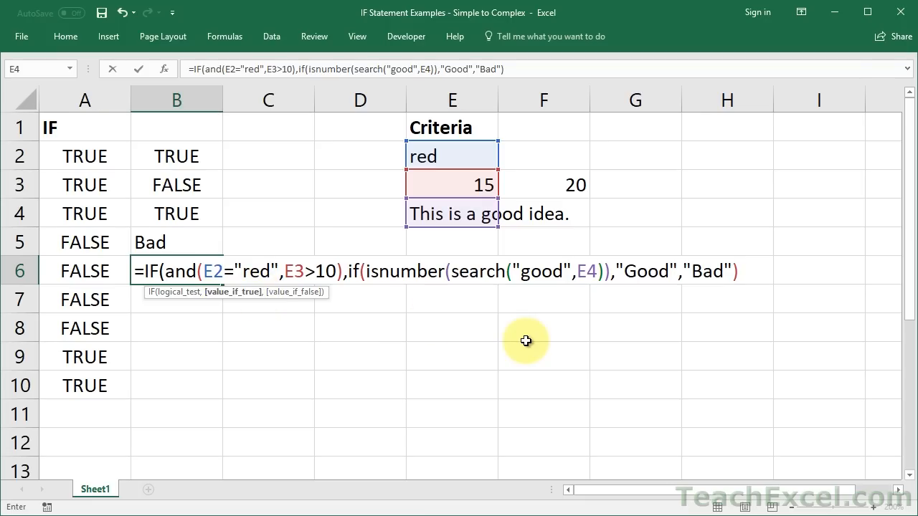
- Set the outer IF's value if false to "Bad" and complete the B6 formula, keeping B6 selected
type(",")
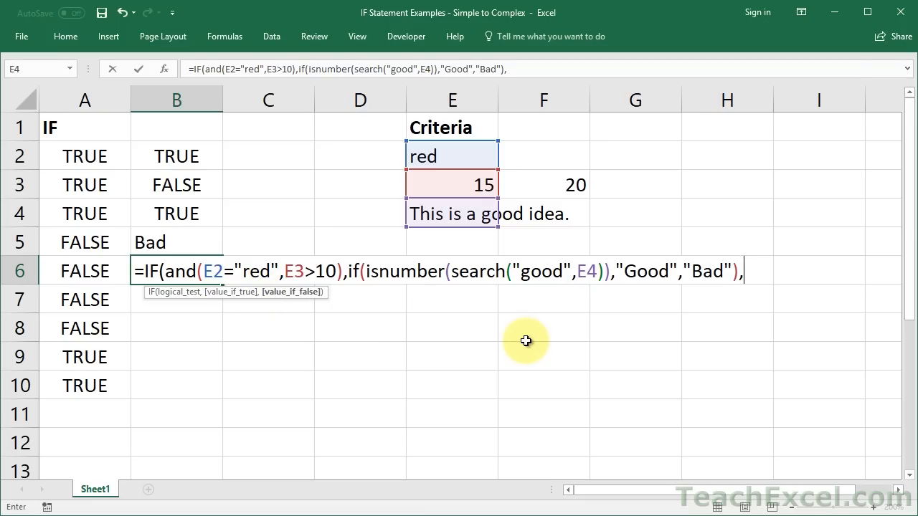
left_click_drag(165, 272, 345, 271)
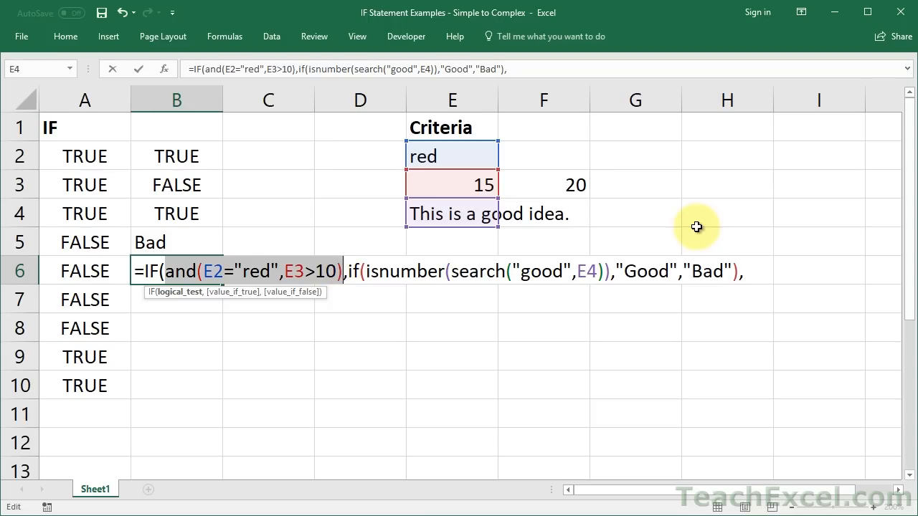
left_click(754, 269)
type("\"Bad\"")
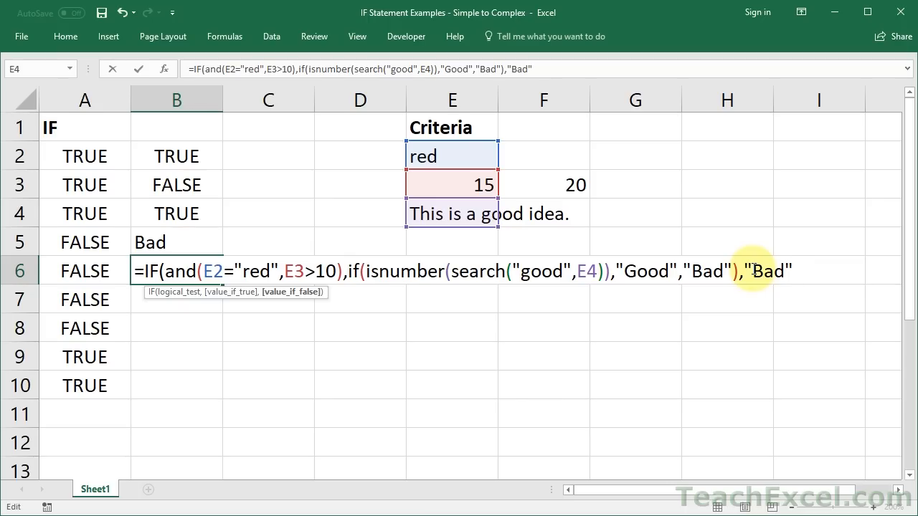
type(")")
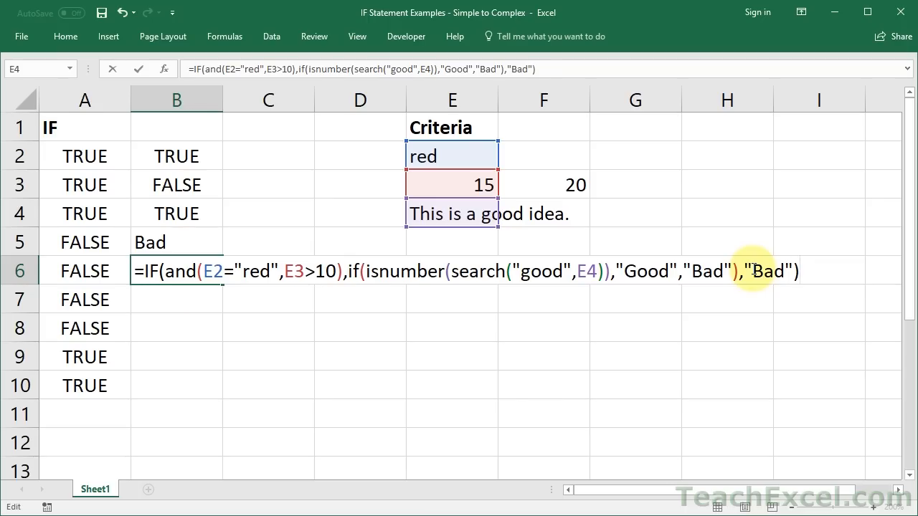
key("ctrl+Return")
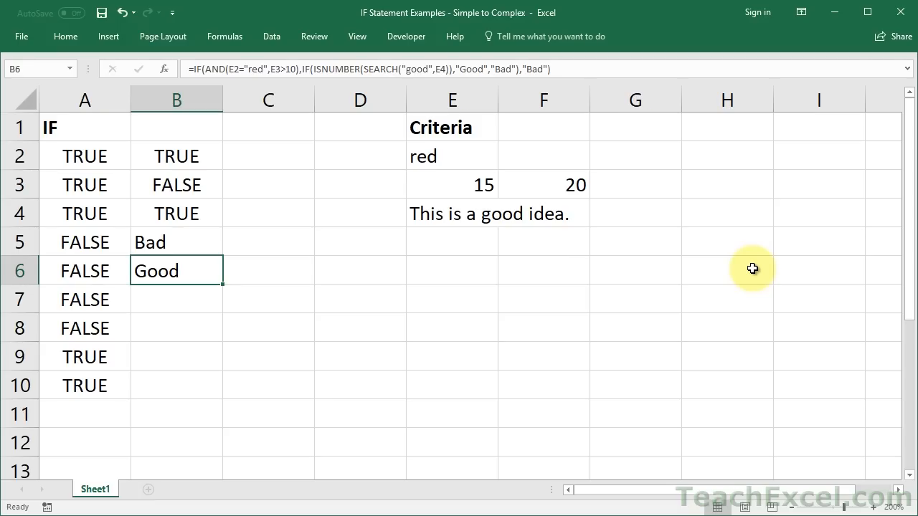
- Review the outer IF in the B6 formula: the AND test, the nested IF as value if true, and the value if false
double_click(190, 272)
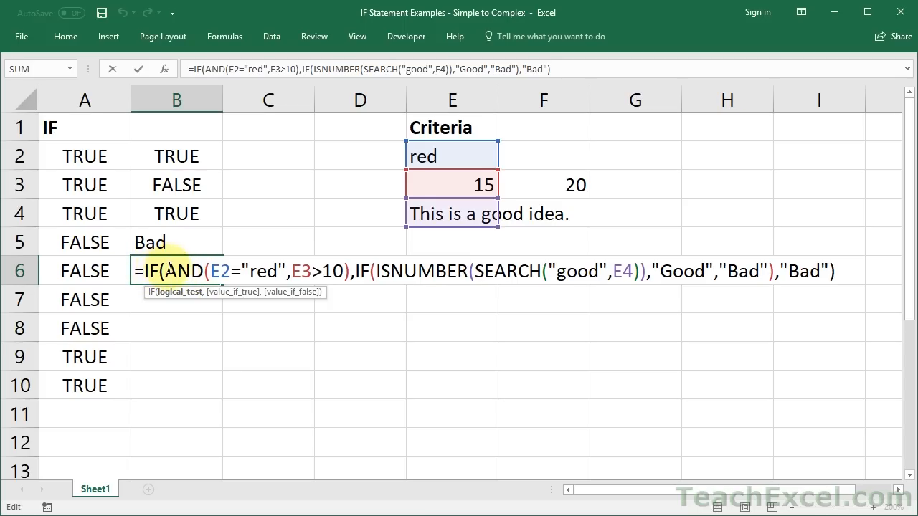
left_click_drag(166, 271, 351, 271)
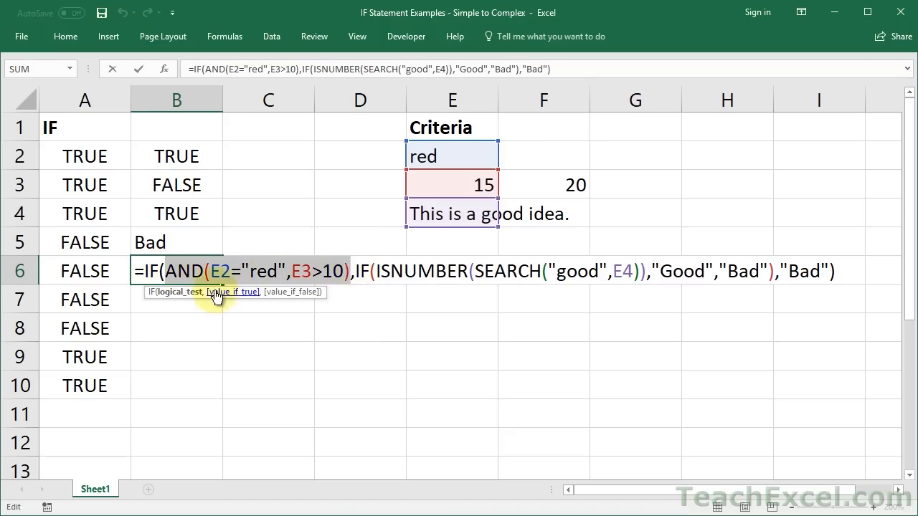
left_click_drag(215, 271, 344, 271)
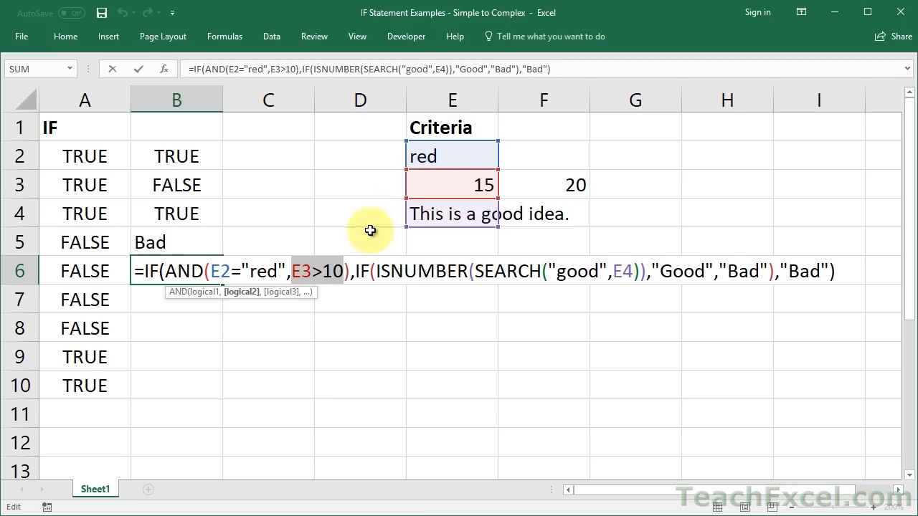
left_click_drag(356, 271, 774, 257)
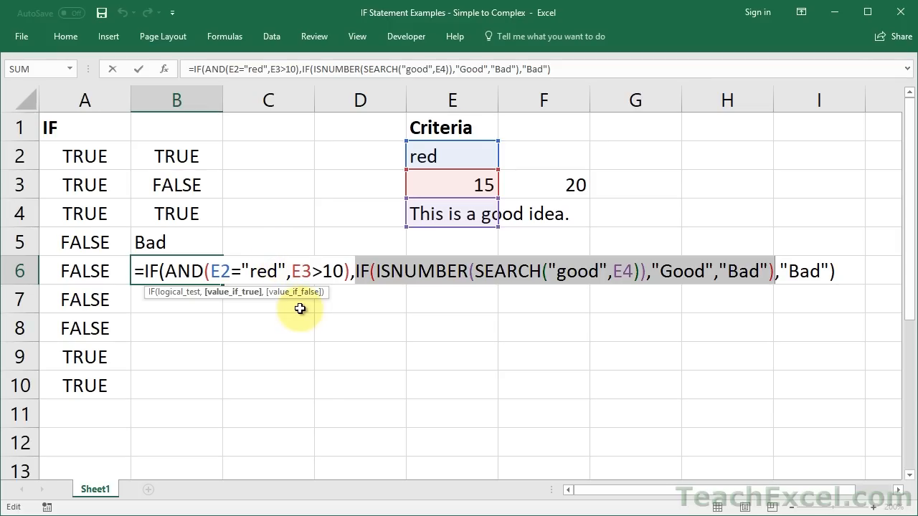
left_click(781, 269)
left_click_drag(781, 269, 830, 269)
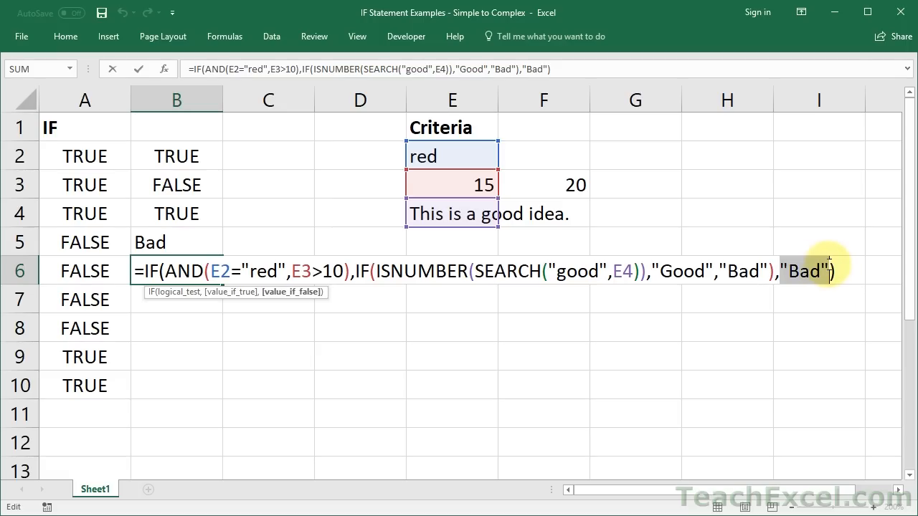
- Examine the nested IF in B6, its ISNUMBER and SEARCH test on E4, its two results and the outer IF's fallback value
left_click(356, 271)
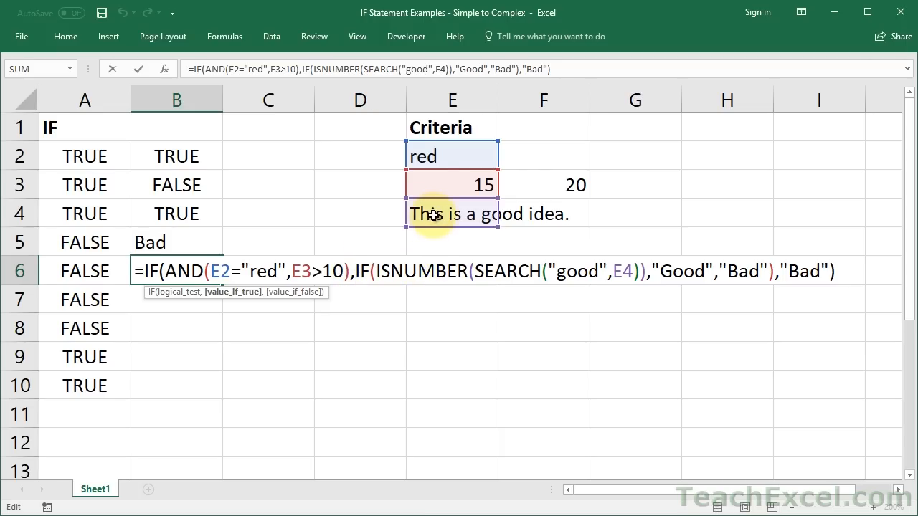
left_click_drag(474, 271, 635, 271)
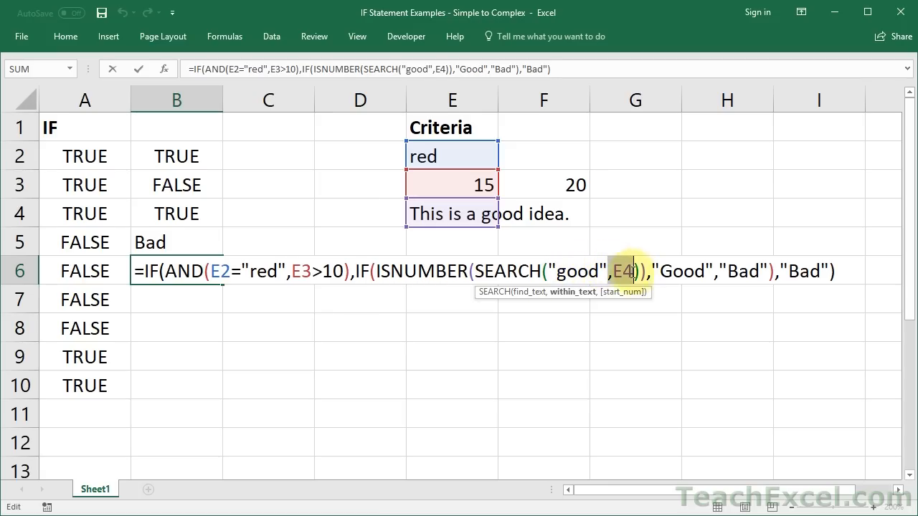
left_click_drag(370, 271, 470, 271)
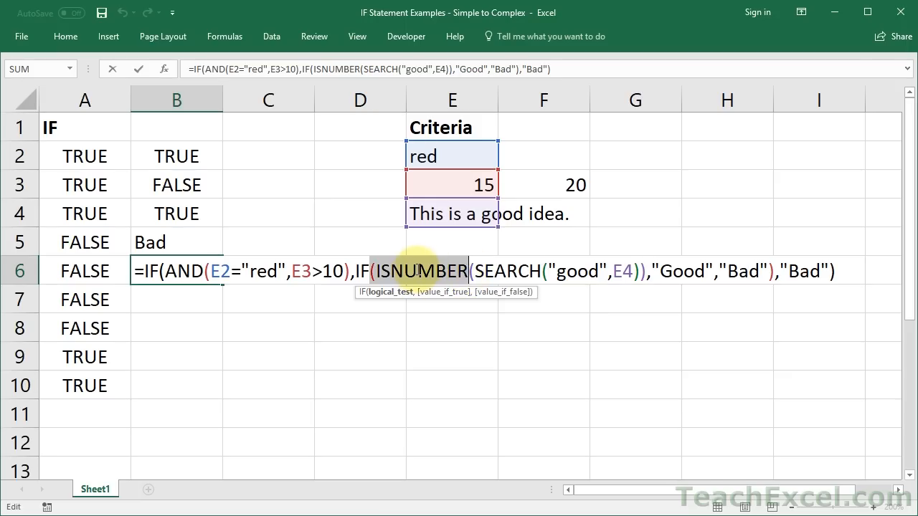
left_click_drag(475, 271, 640, 275)
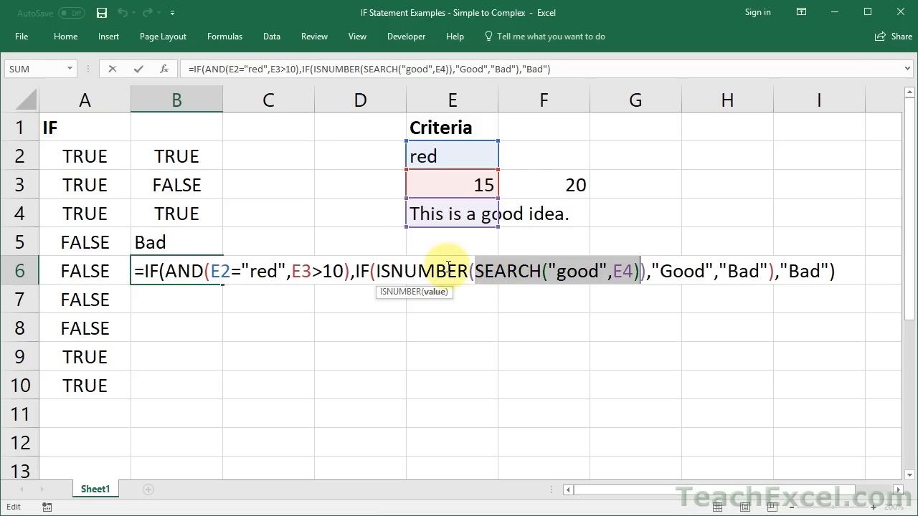
left_click_drag(448, 267, 647, 273)
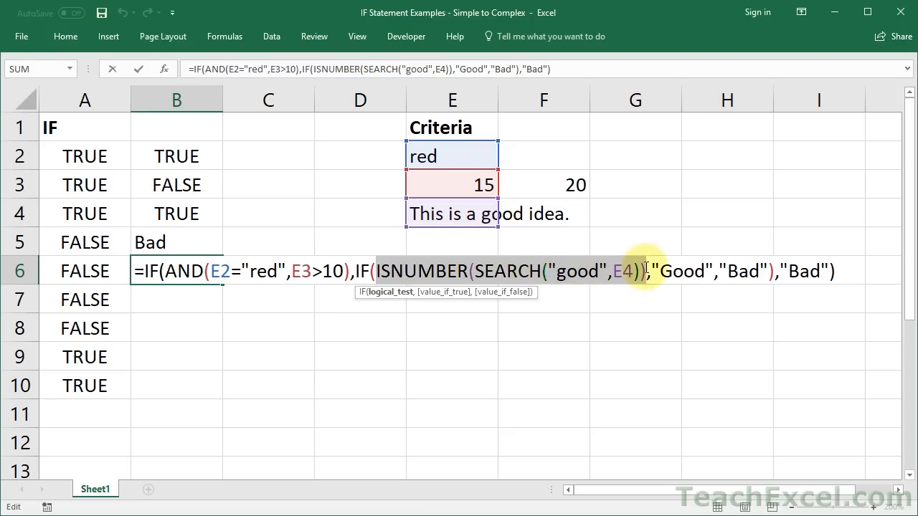
left_click_drag(660, 271, 758, 271)
left_click(738, 271)
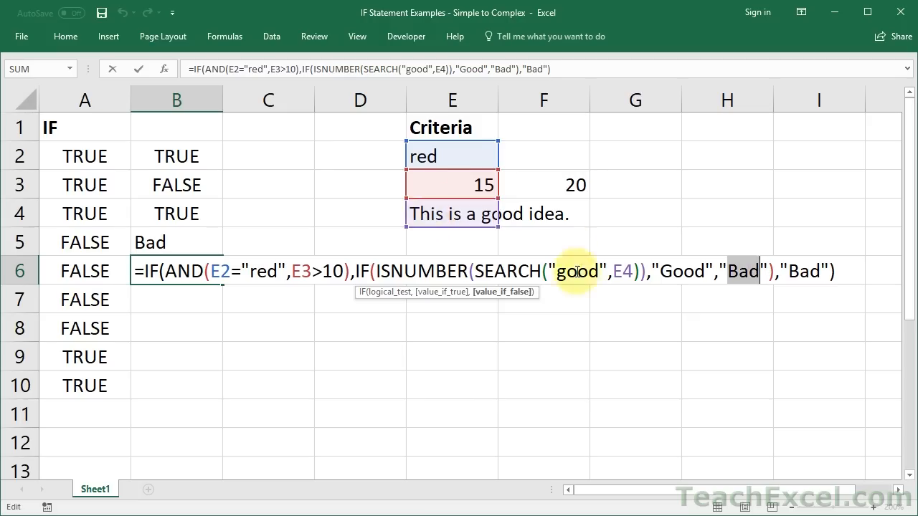
left_click_drag(657, 275, 822, 270)
left_click(795, 271)
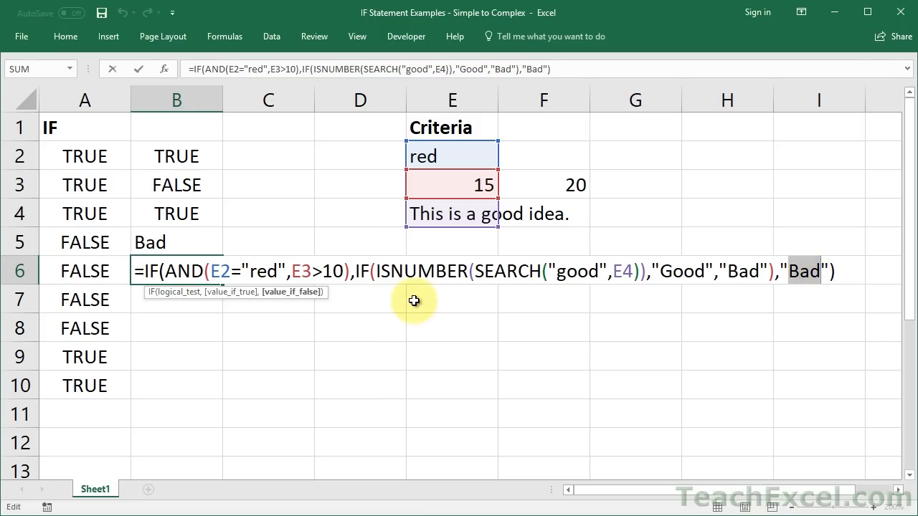
left_click(379, 270)
left_click_drag(378, 269, 646, 267)
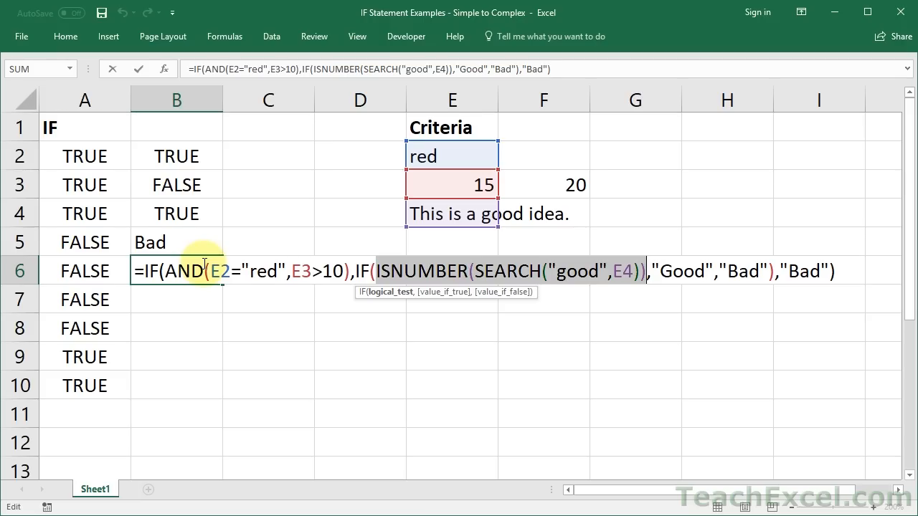
- Leave the B6 formula and examine the ISNUMBER(SEARCH("good",E4)) condition inside the AND test of the B7 formula
key("Return")
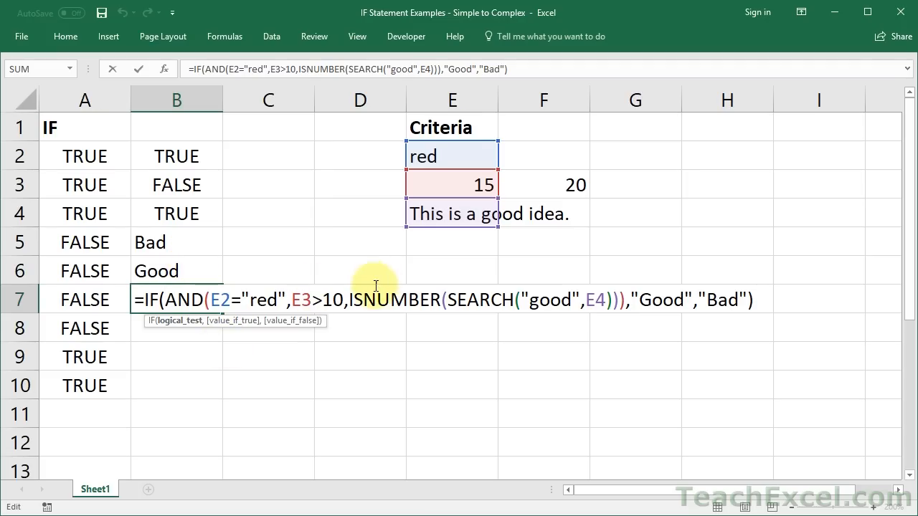
left_click_drag(349, 300, 626, 302)
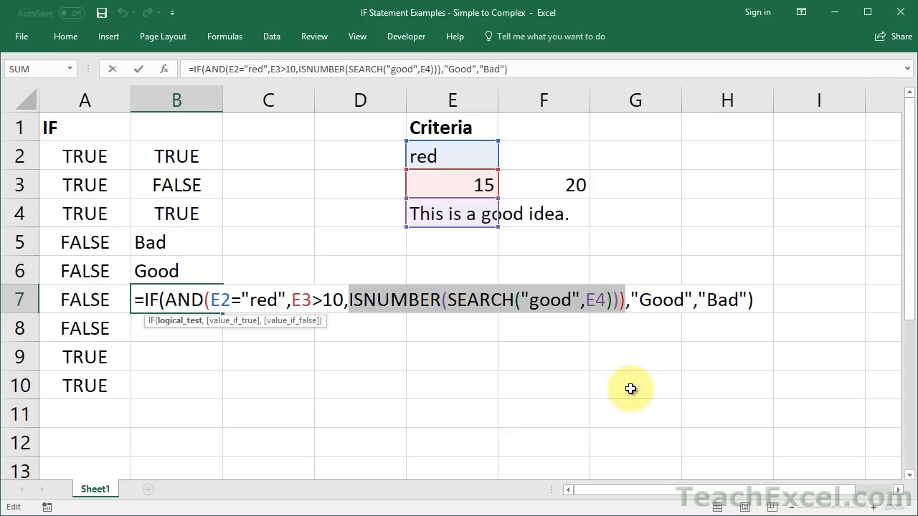